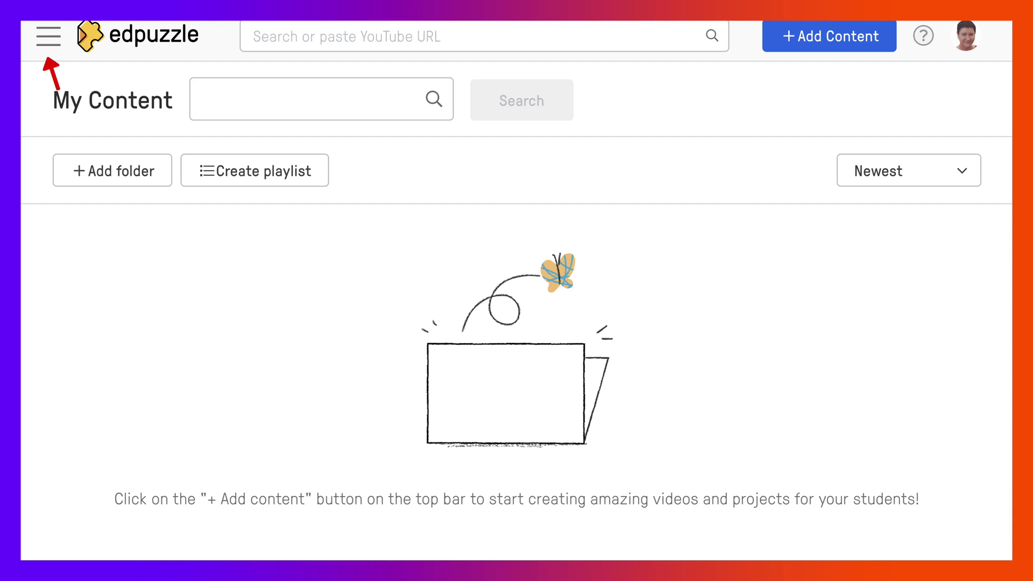
# Step: Open the options for the third class in the site navigation's class list
pyautogui.click(49, 36)
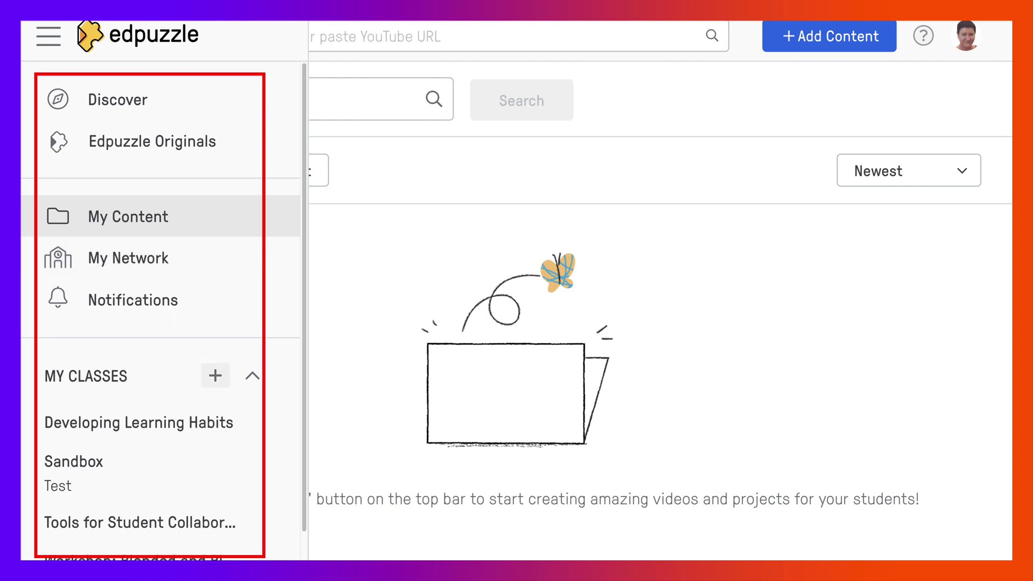
pyautogui.scroll(-1, 161, 409)
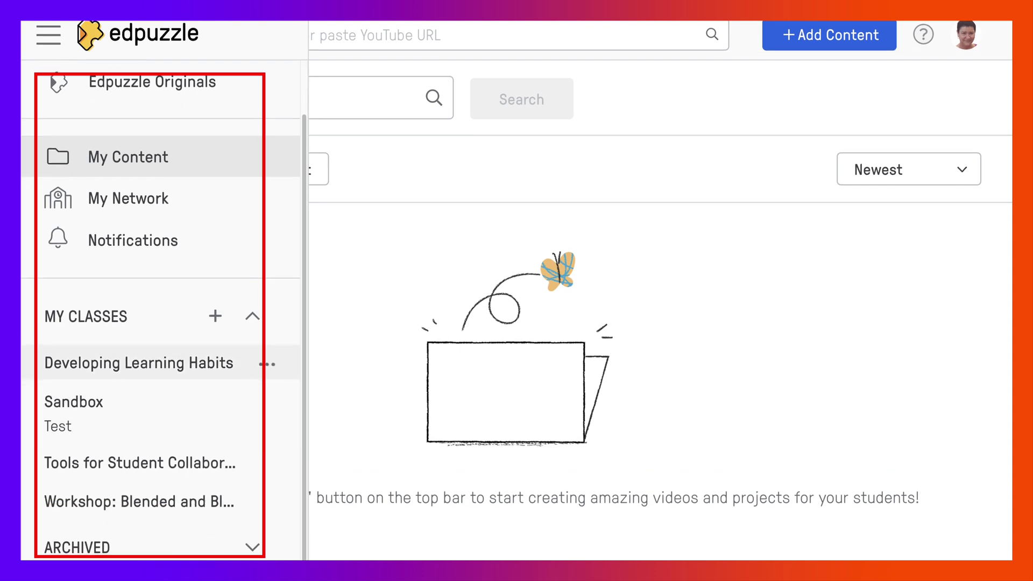
pyautogui.moveTo(162, 464)
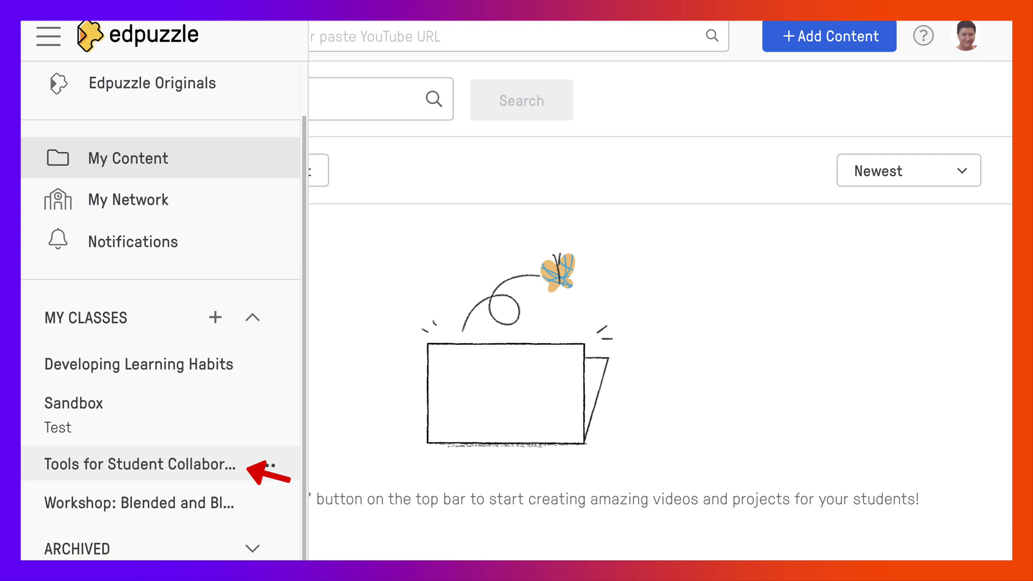
pyautogui.click(268, 466)
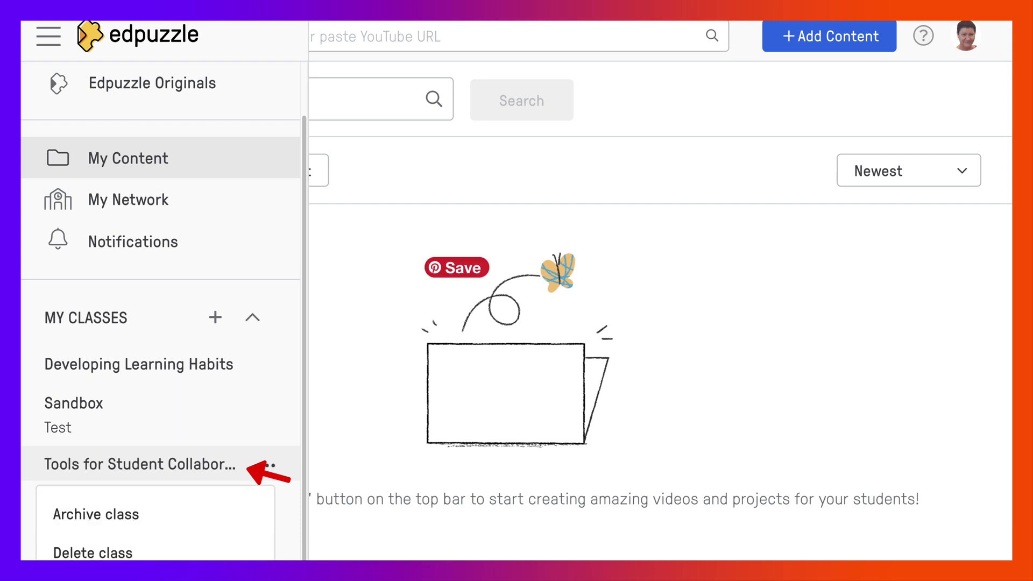
# Step: Close the class options unchanged and open Discover from + Add Content
pyautogui.click(662, 318)
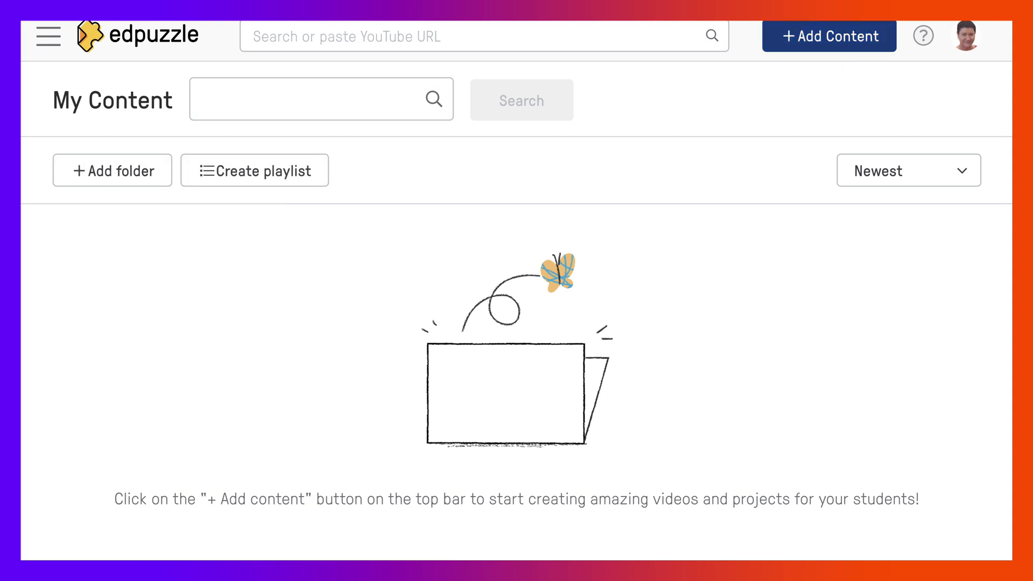
pyautogui.click(829, 36)
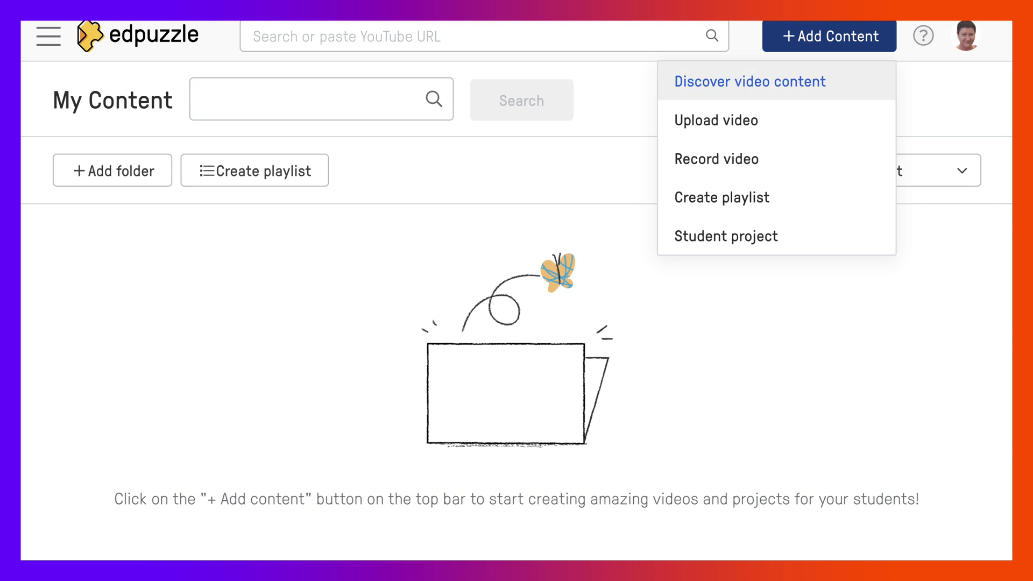
pyautogui.click(750, 82)
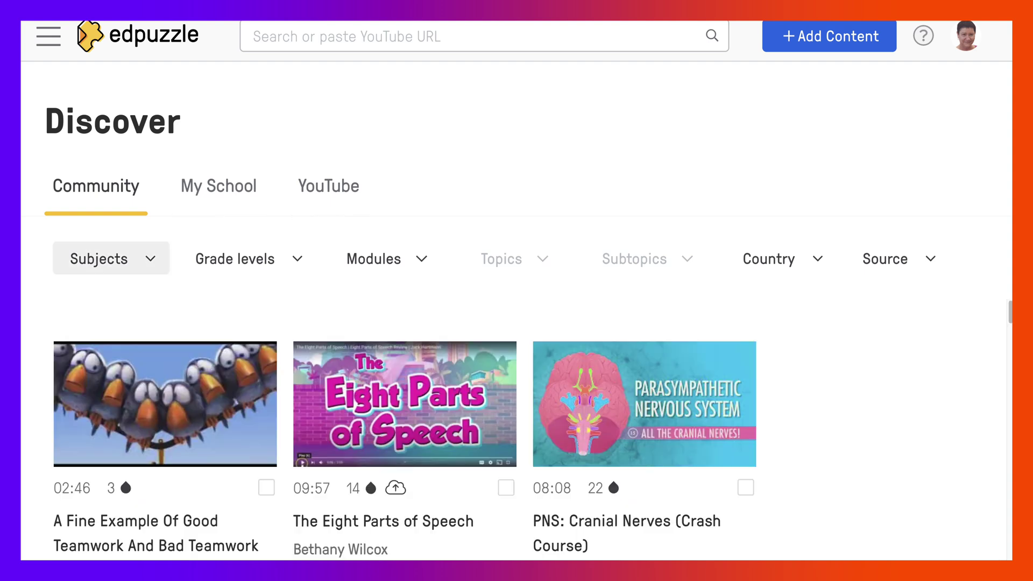
# Step: Check the Subjects, Modules and Source filters, then open YouTube's How to Create Talking Photos video
pyautogui.click(99, 258)
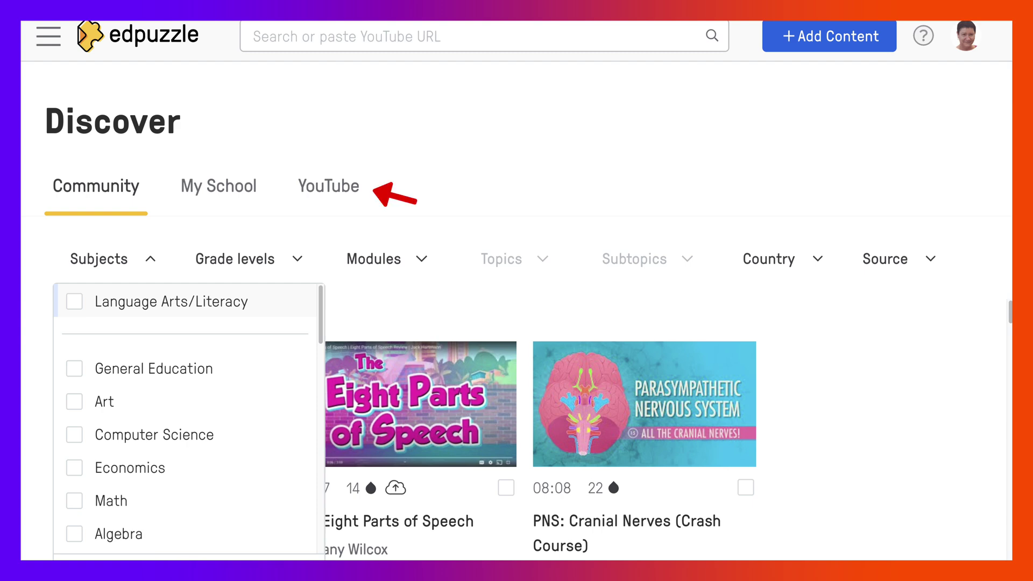
pyautogui.click(247, 258)
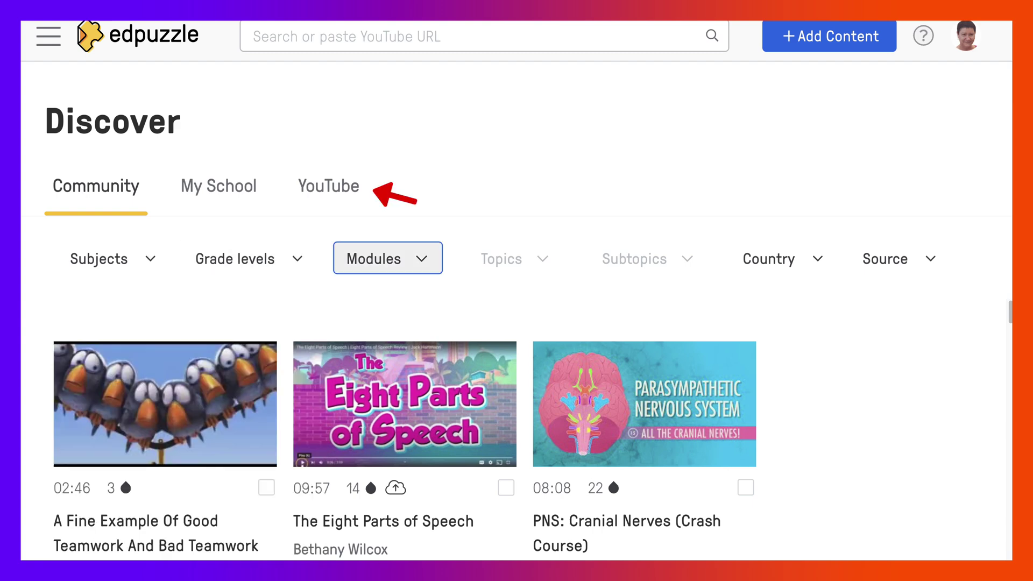
pyautogui.click(388, 259)
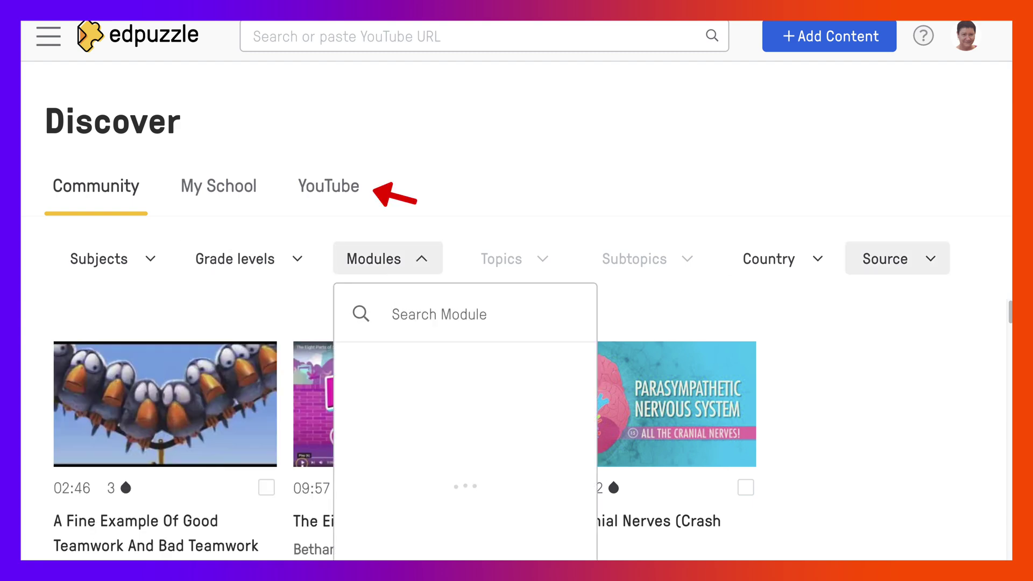
pyautogui.click(897, 258)
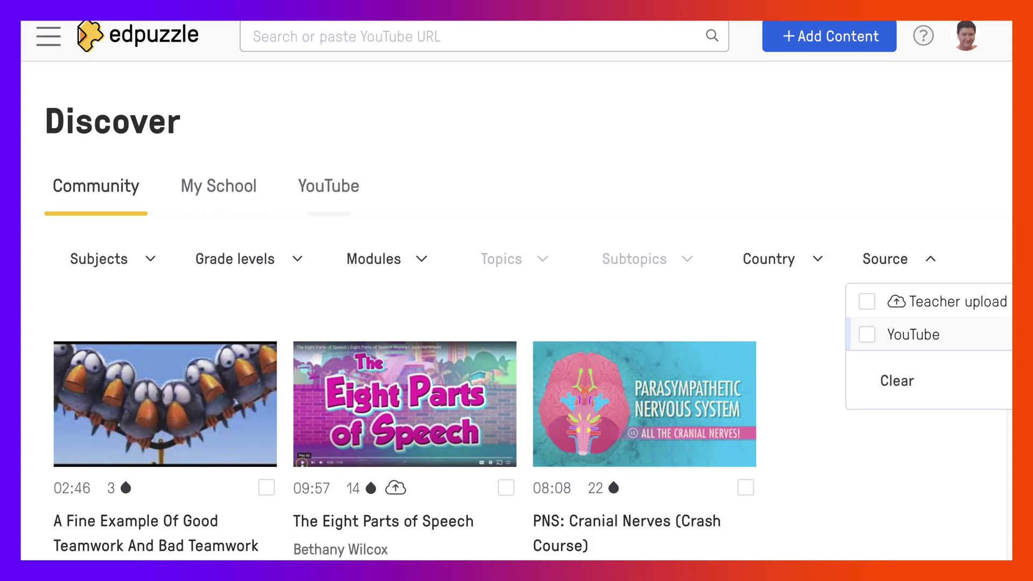
pyautogui.click(328, 185)
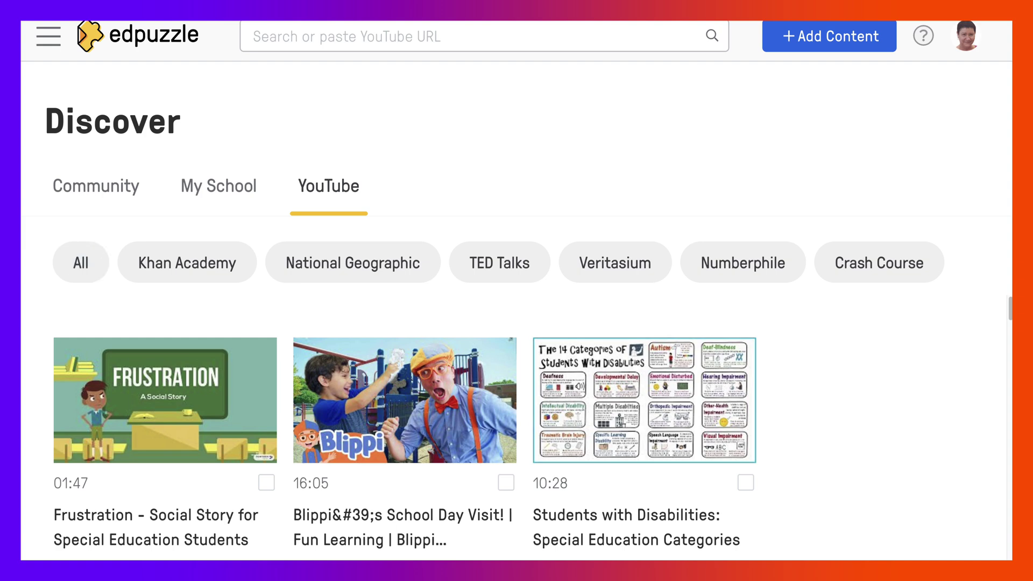
pyautogui.click(807, 5)
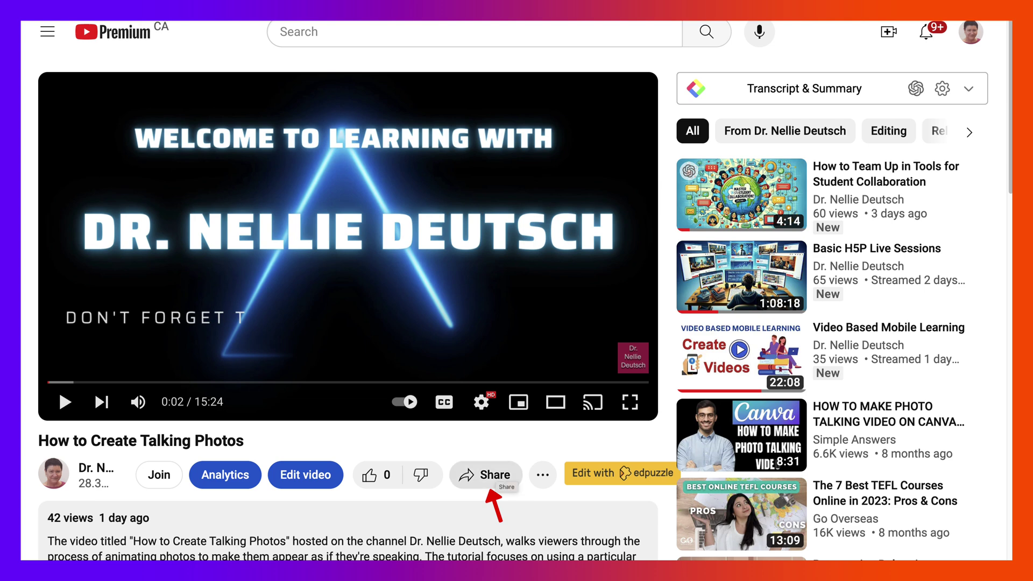
# Step: Copy the How to Create Talking Photos video address from the browser's address bar
pyautogui.click(484, 475)
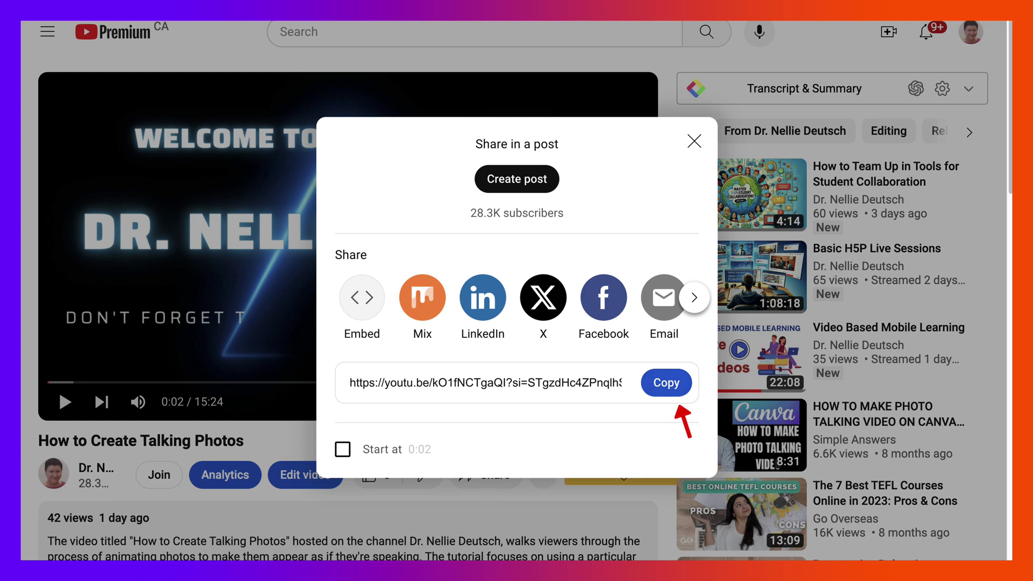
pyautogui.moveTo(349, 382); pyautogui.dragTo(646, 386)
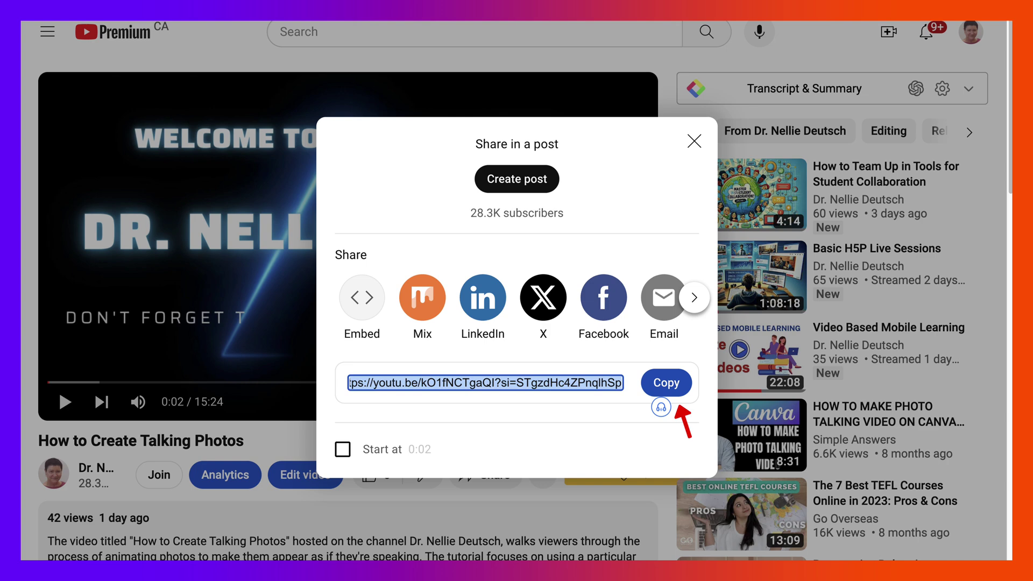
pyautogui.click(694, 141)
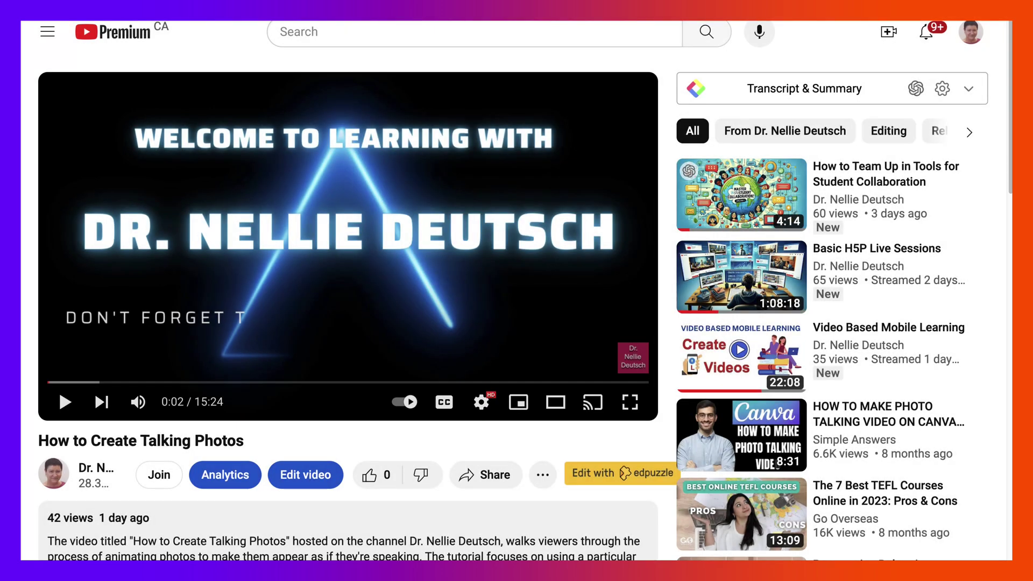
pyautogui.rightClick(280, 15)
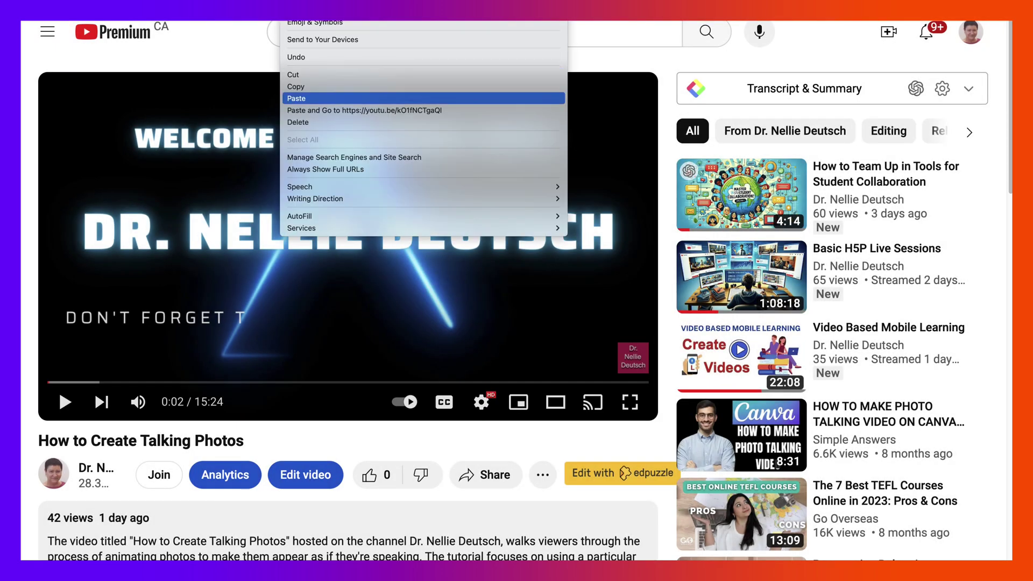
pyautogui.click(296, 87)
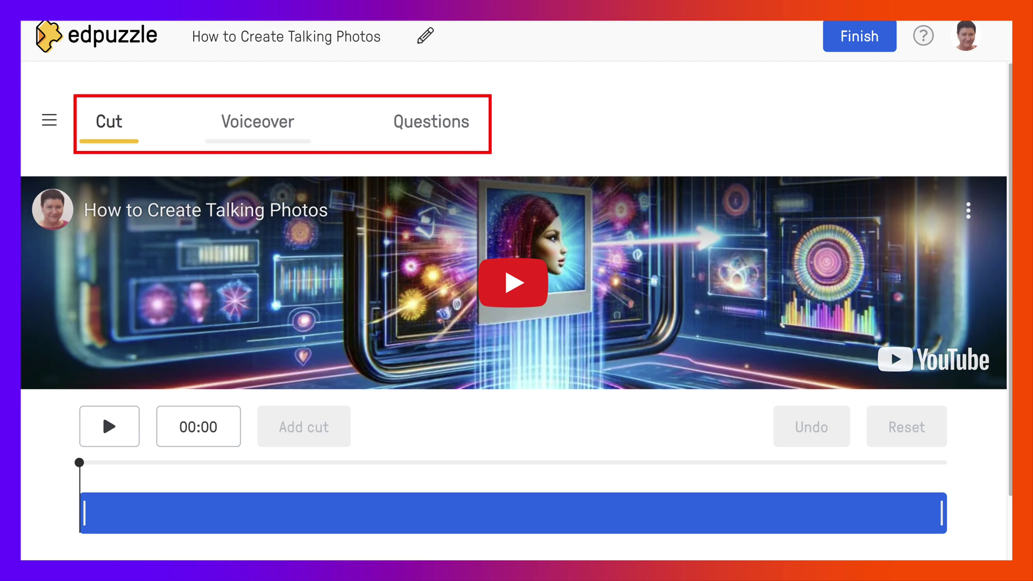
# Step: Check the Voiceover section, which says voiceover is blocked for YouTube videos
pyautogui.click(257, 122)
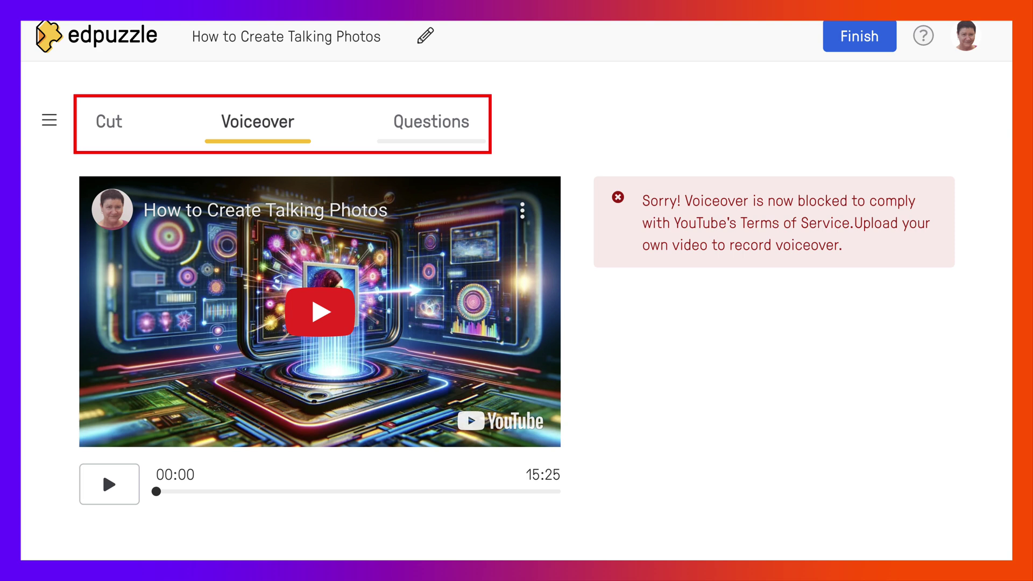
# Step: In Questions, request automatic Multiple choice generation, which fails for this video
pyautogui.click(435, 135)
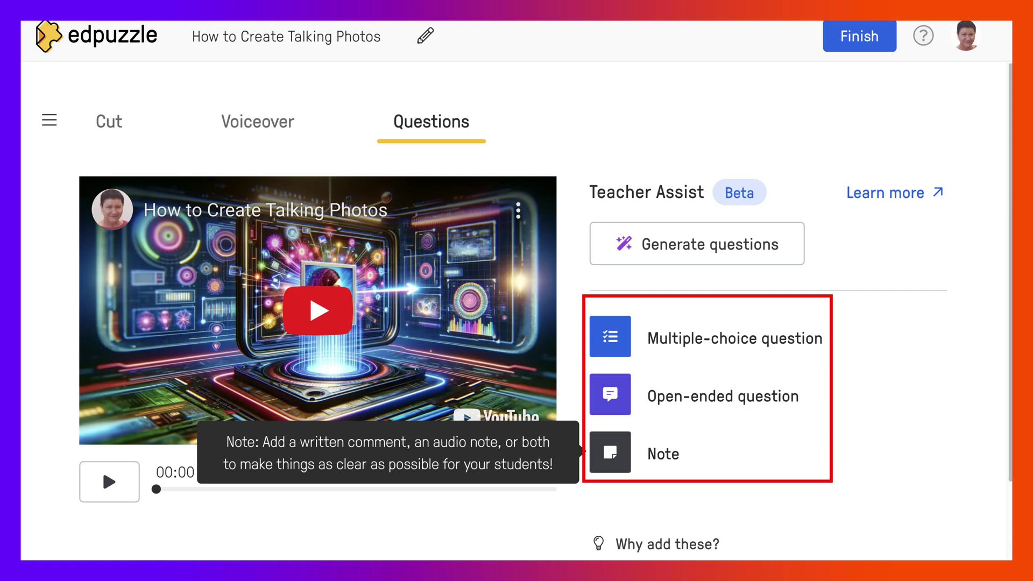
pyautogui.scroll(-1, 694, 424)
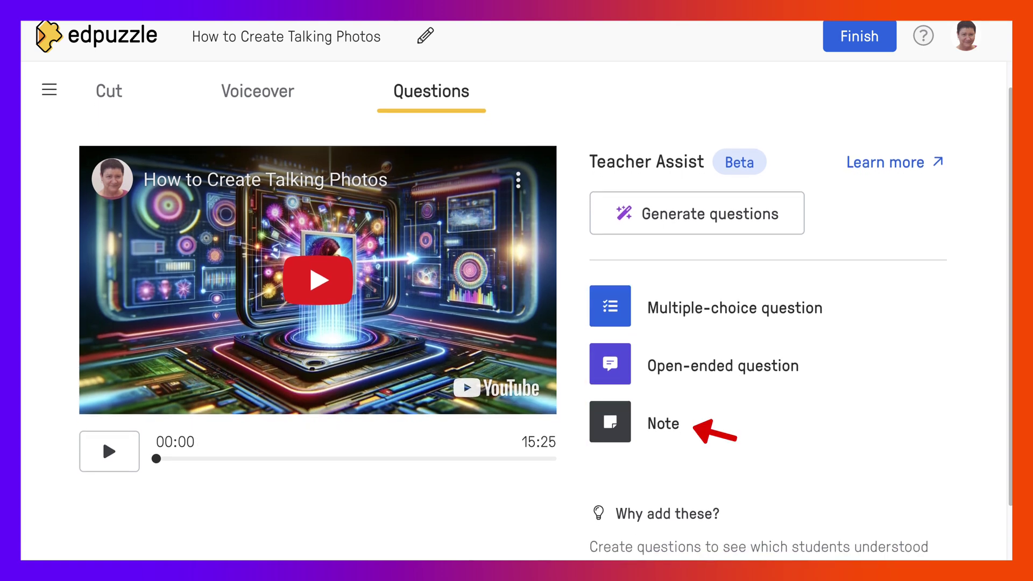
pyautogui.scroll(-2, 517, 307)
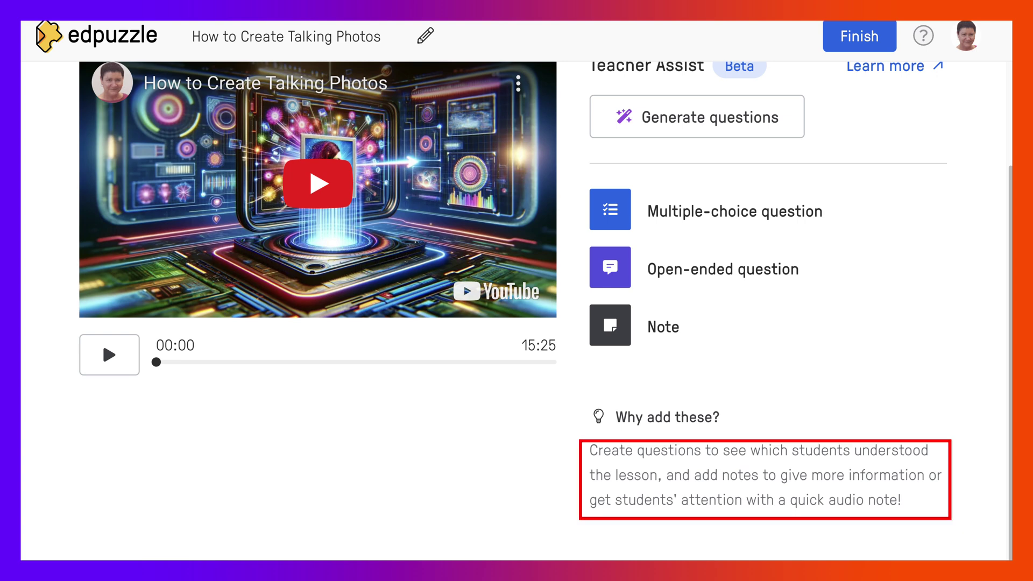
pyautogui.scroll(1, 517, 306)
pyautogui.scroll(-1, 516, 307)
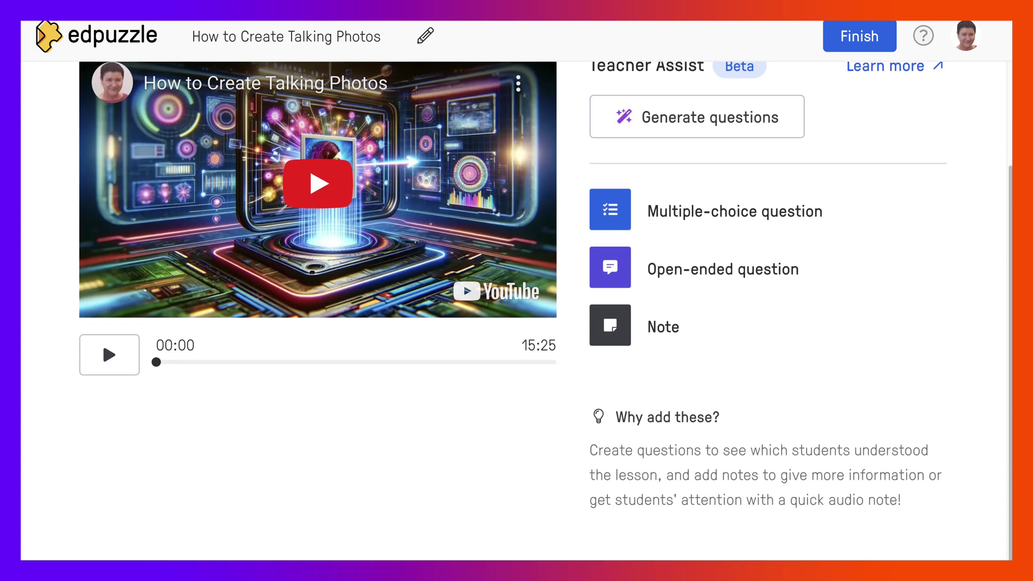
pyautogui.scroll(2, 517, 307)
pyautogui.moveTo(610, 337)
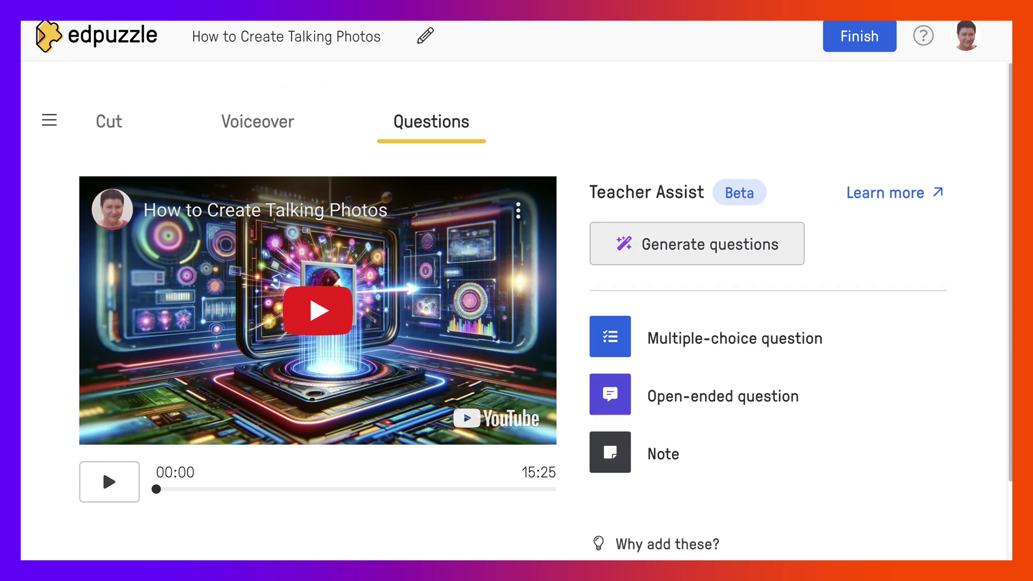
pyautogui.click(697, 244)
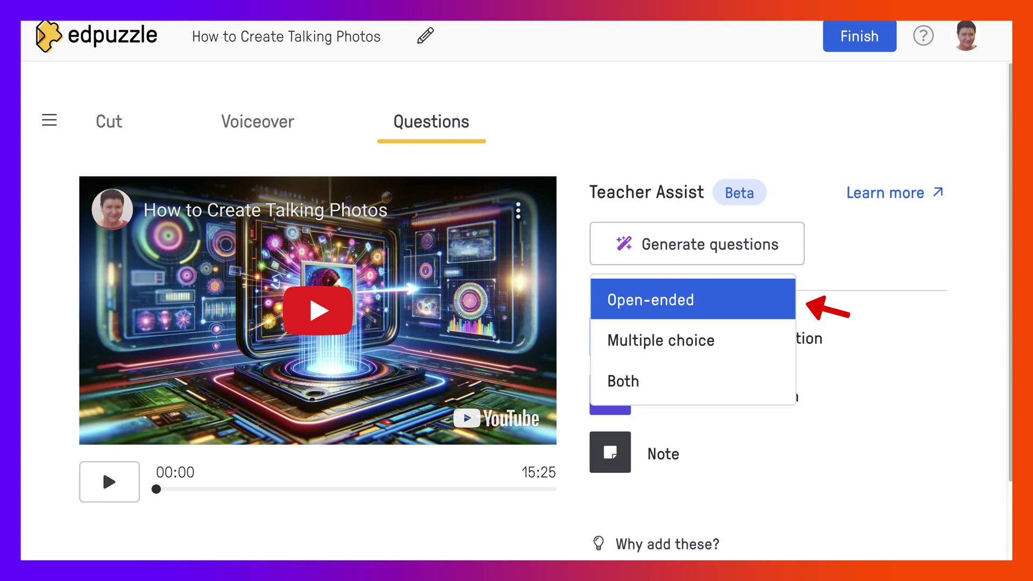
pyautogui.press('Down')
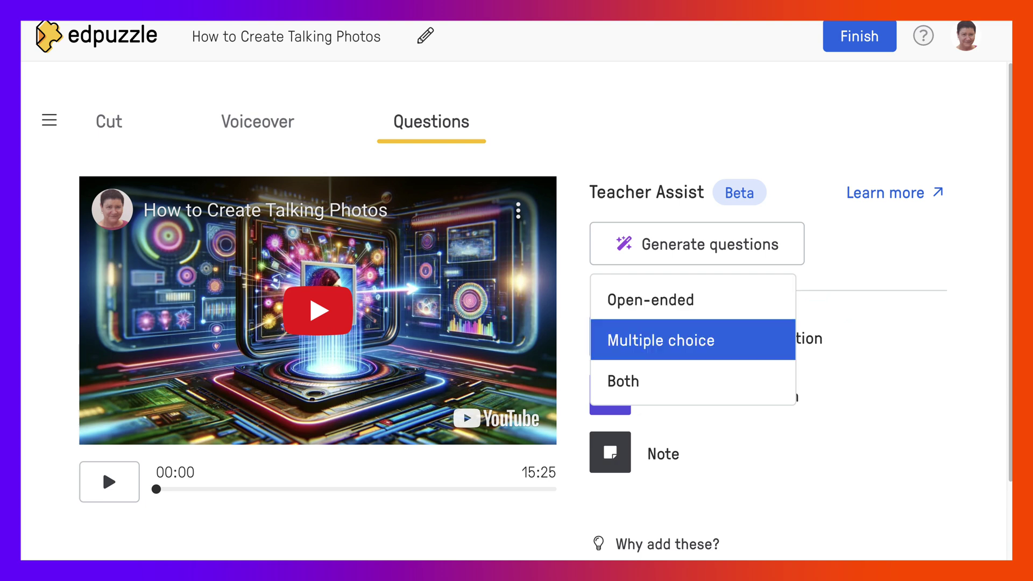
pyautogui.press('Return')
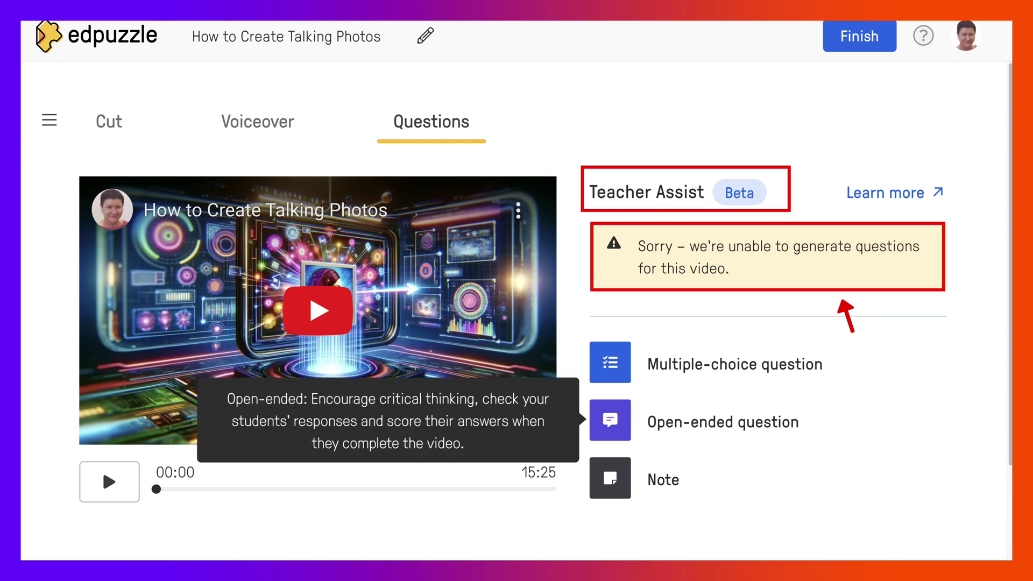
# Step: Add an open-ended question with audio responses allowed and start recording its spoken prompt
pyautogui.click(610, 419)
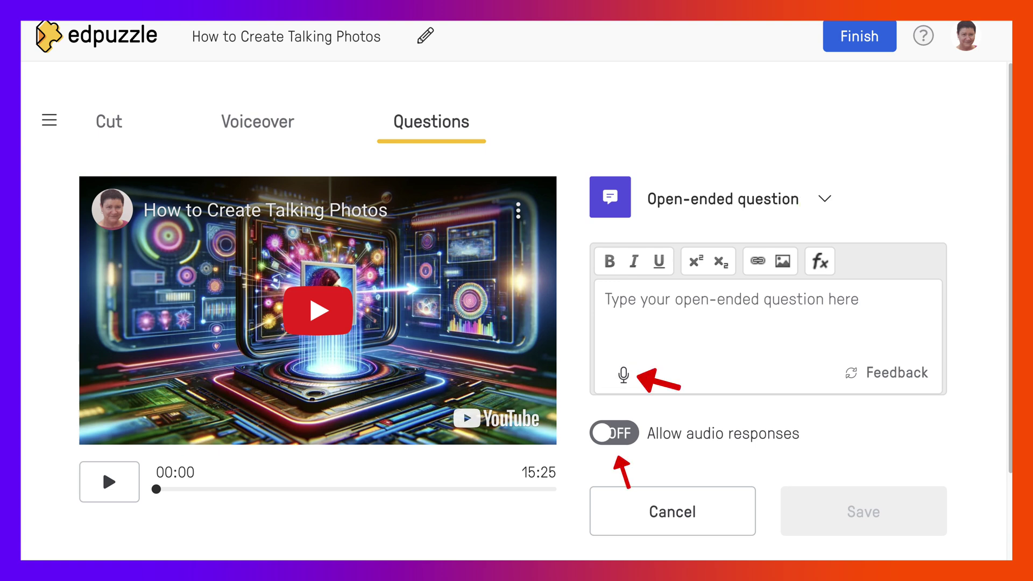
pyautogui.click(613, 432)
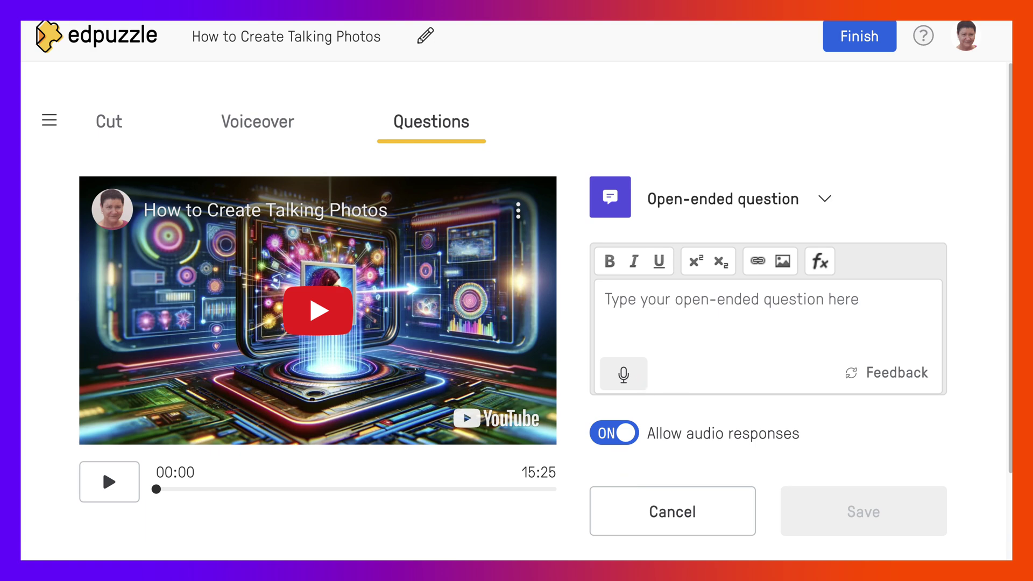
pyautogui.click(624, 375)
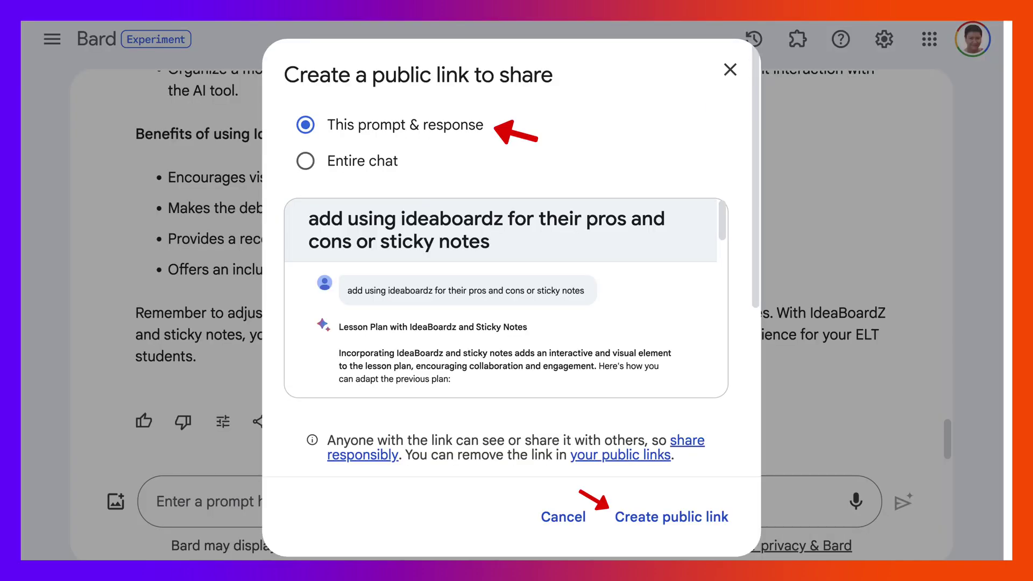
# Step: Close Bard's public link dialog, review the Extensions list, and clear the leftover prompt
pyautogui.click(730, 70)
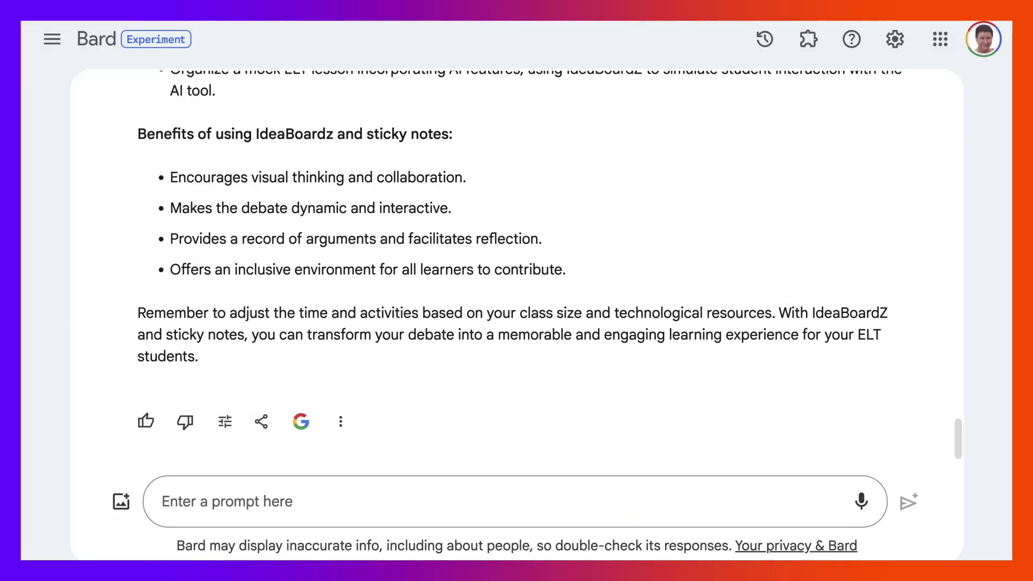
pyautogui.scroll(5, 517, 264)
pyautogui.scroll(1, 516, 264)
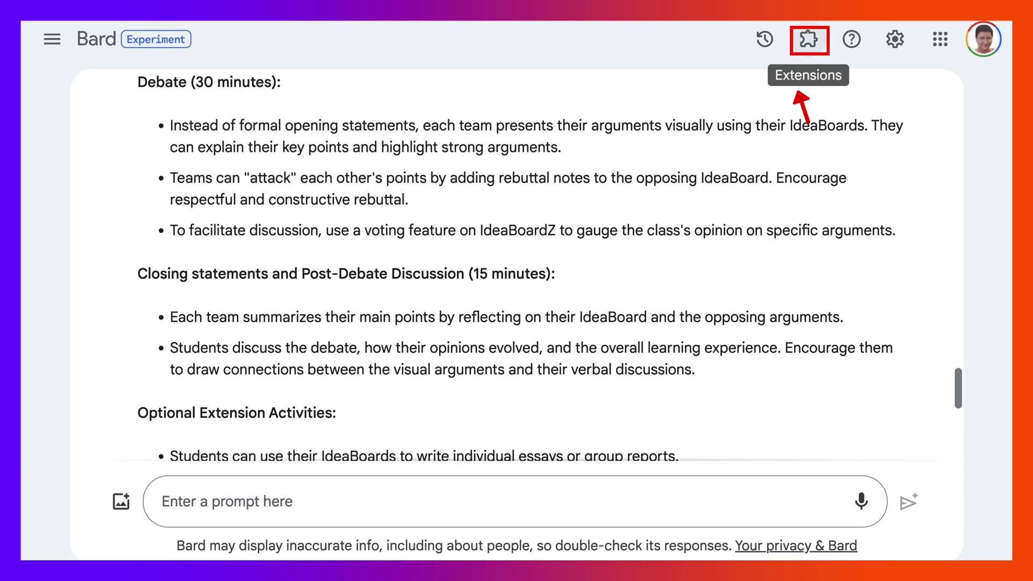
pyautogui.click(809, 39)
pyautogui.scroll(-5, 602, 323)
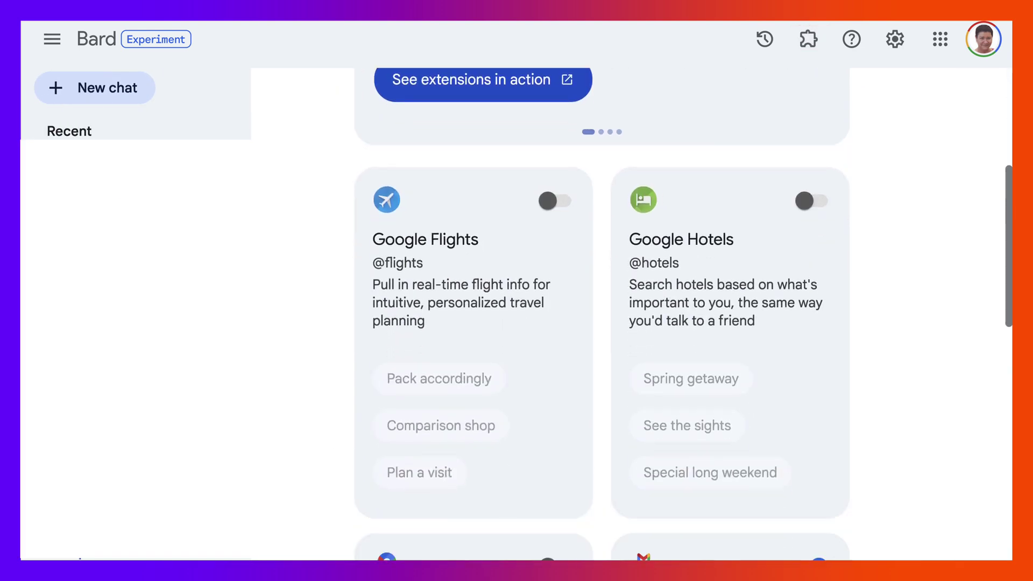
pyautogui.scroll(-10, 602, 323)
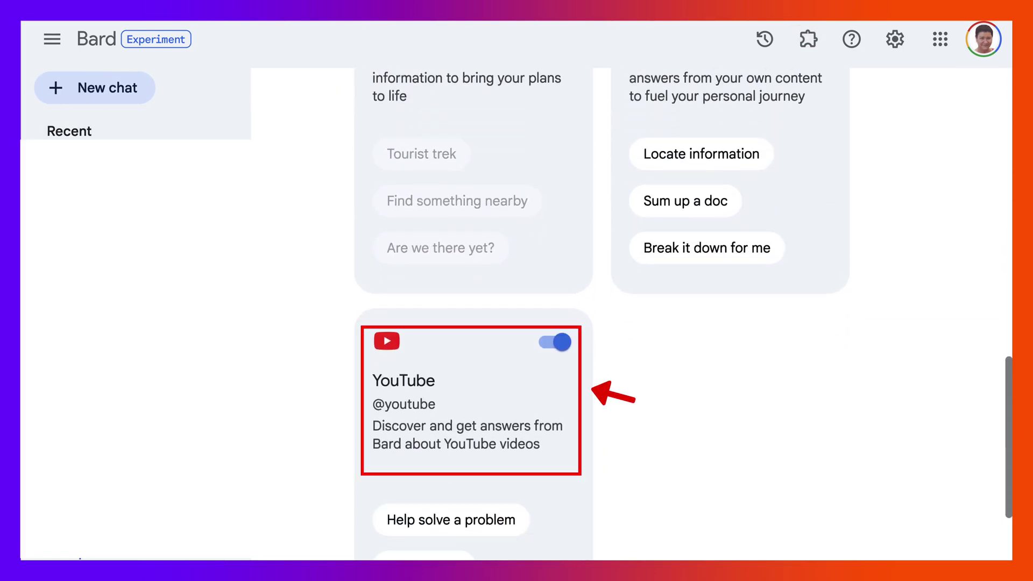
pyautogui.scroll(-2, 601, 323)
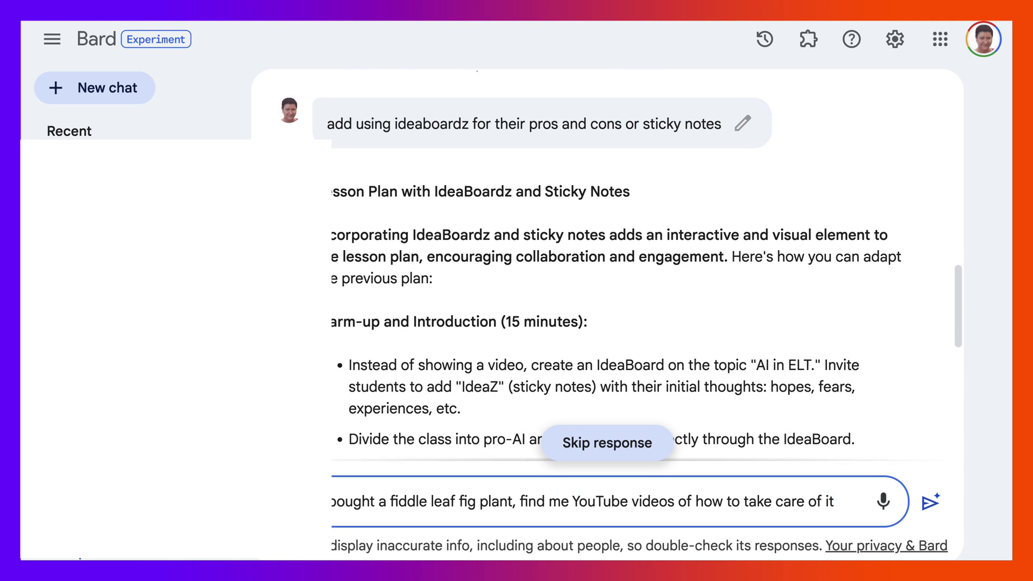
pyautogui.moveTo(332, 501); pyautogui.dragTo(829, 502)
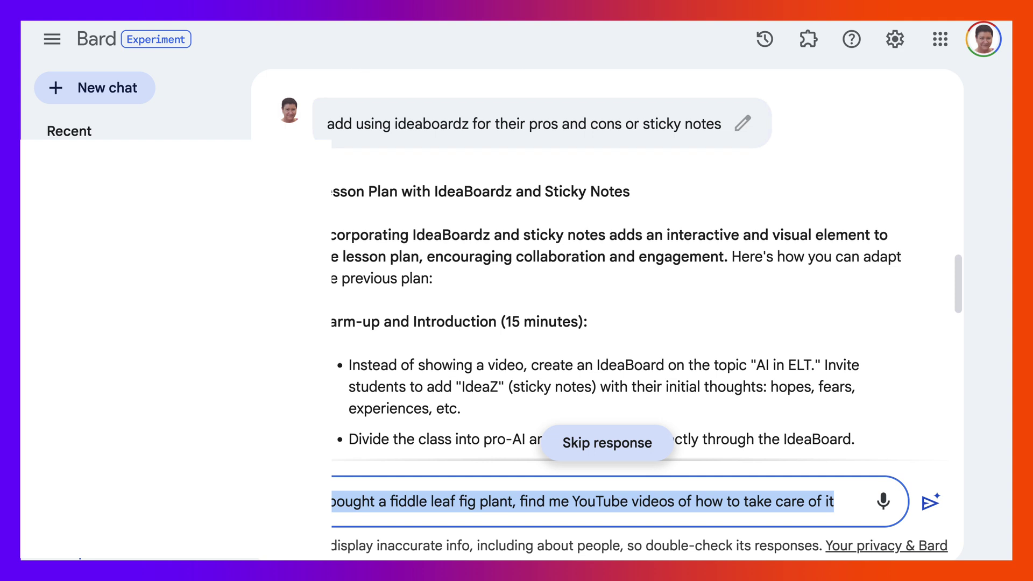
pyautogui.press('BackSpace')
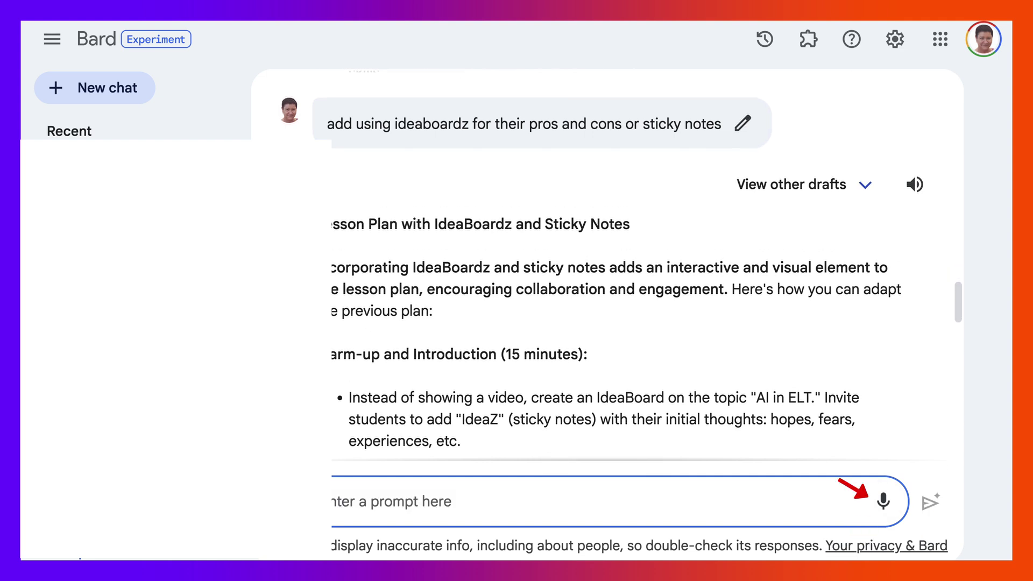
# Step: Start a new Bard chat and replace the sample prompt with the pasted YouTube link
pyautogui.click(107, 88)
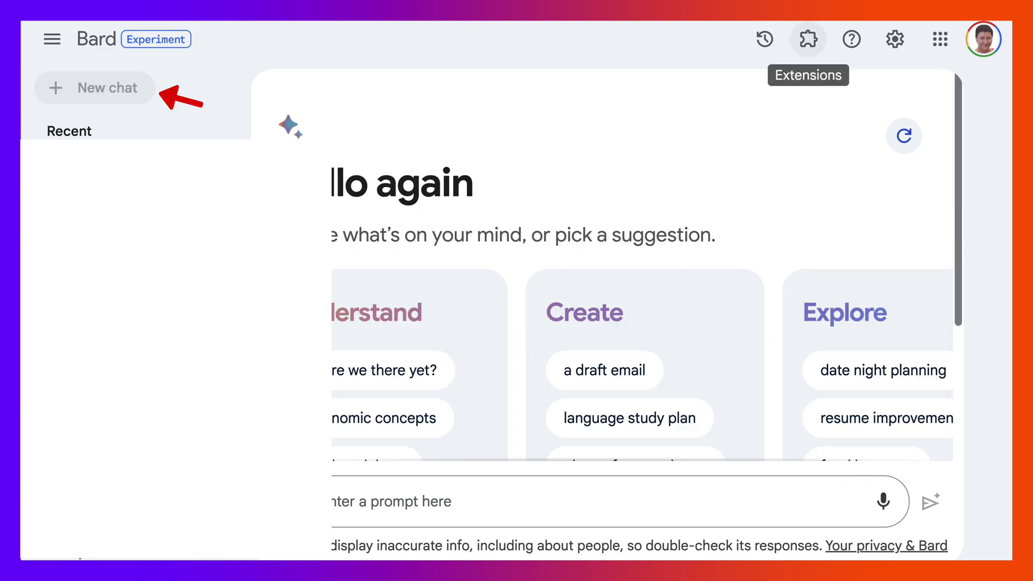
pyautogui.click(809, 39)
pyautogui.scroll(-15, 601, 312)
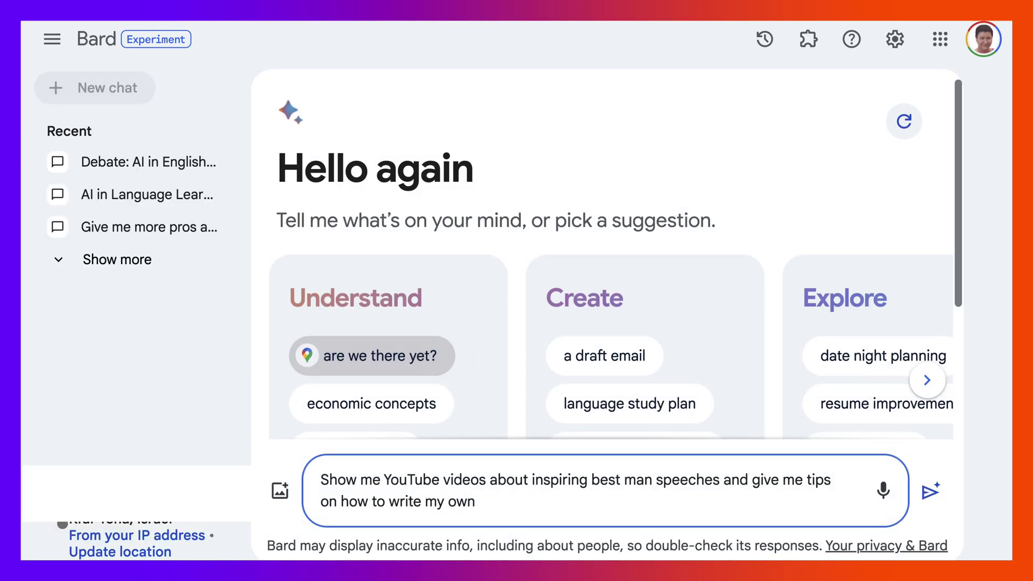
pyautogui.scroll(-2, 613, 253)
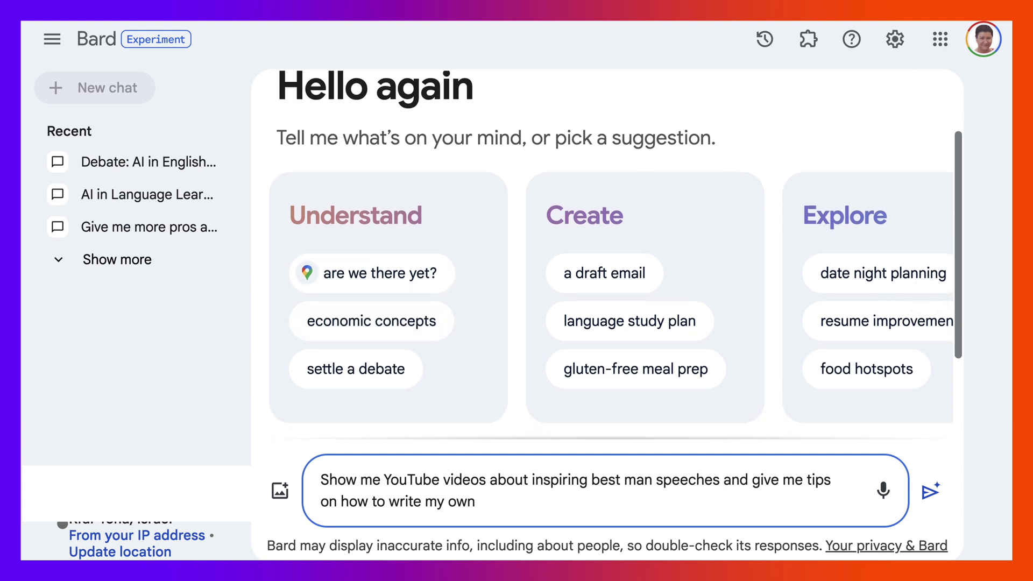
pyautogui.moveTo(476, 501); pyautogui.dragTo(321, 479)
pyautogui.press('BackSpace')
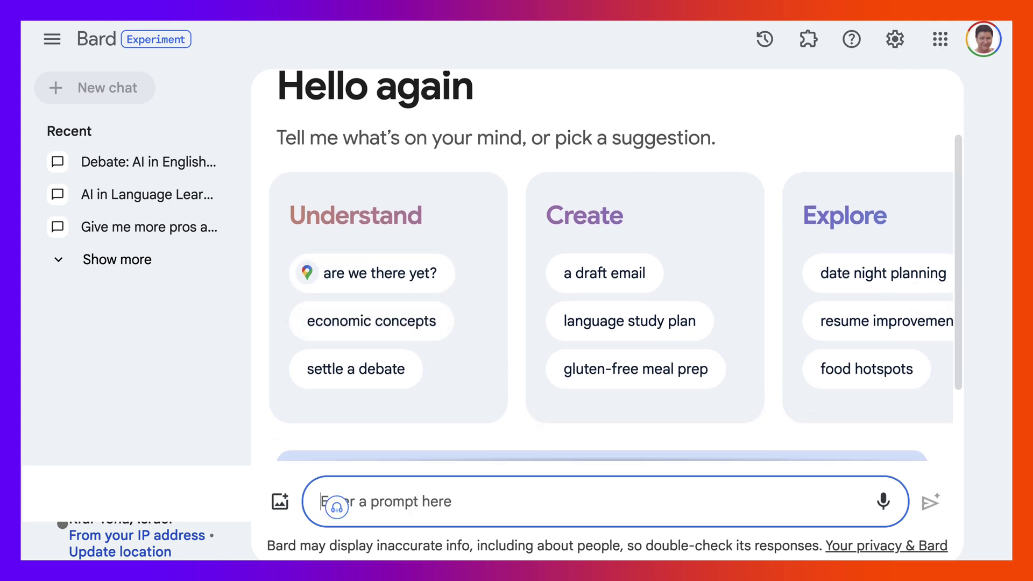
pyautogui.write('https://www.youtube.com/watch?v=kO1fNCTgaQI&ab_channel=Dr.NellieDeutsch')
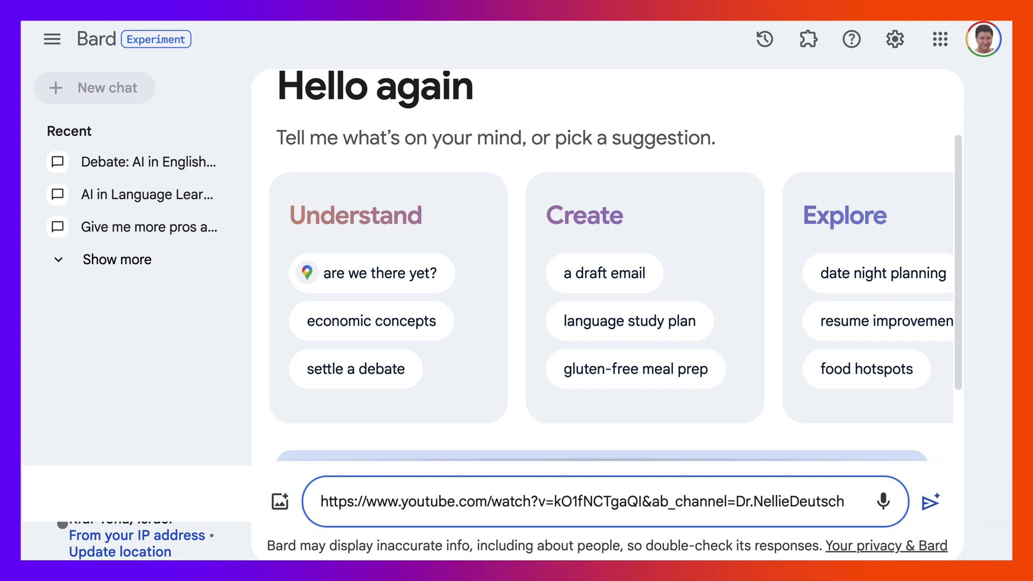
# Step: Type 'Write 10 questions from the youtube' in front of the pasted link
pyautogui.click(321, 501)
pyautogui.write('Wre')
pyautogui.press('BackSpace')
pyautogui.press('BackSpace')
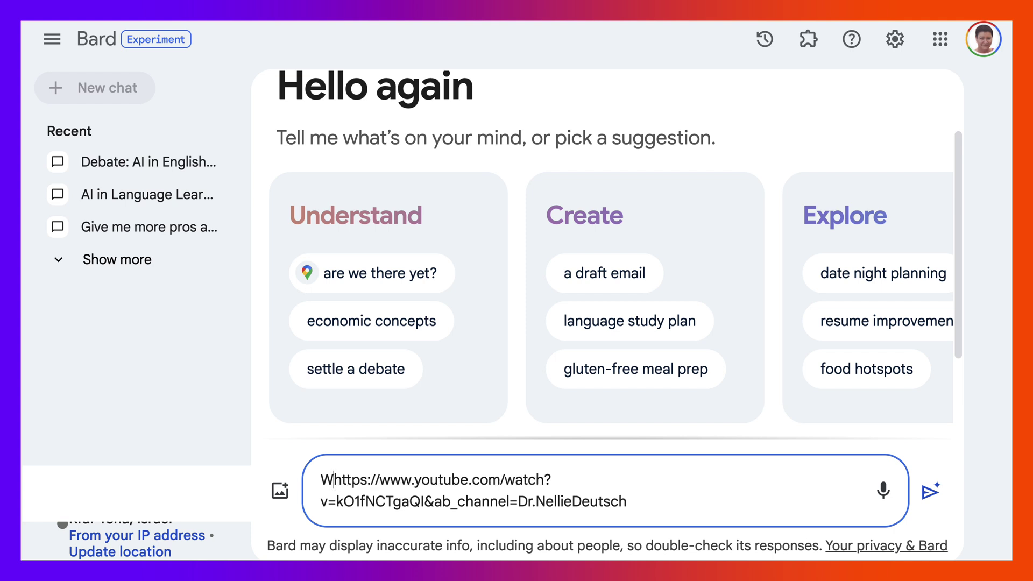
pyautogui.write('rite ')
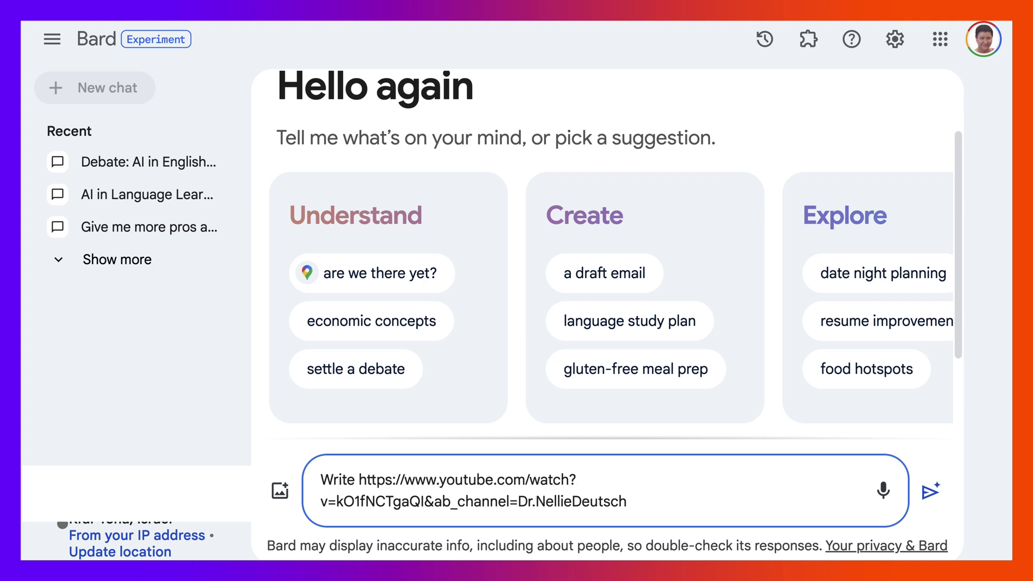
pyautogui.write('5')
pyautogui.press('BackSpace')
pyautogui.press('BackSpace')
pyautogui.write('10 que')
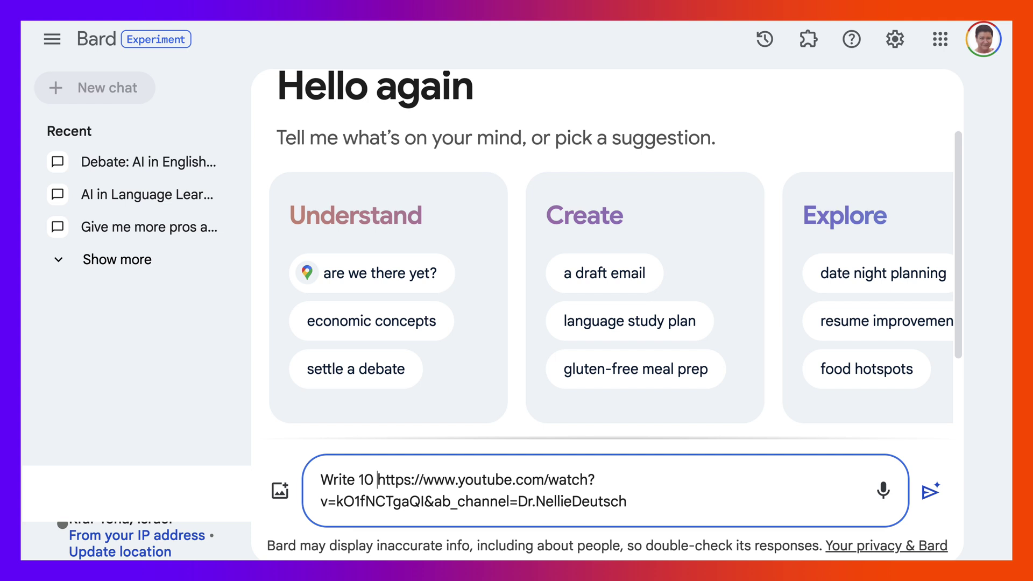
pyautogui.write('stions for')
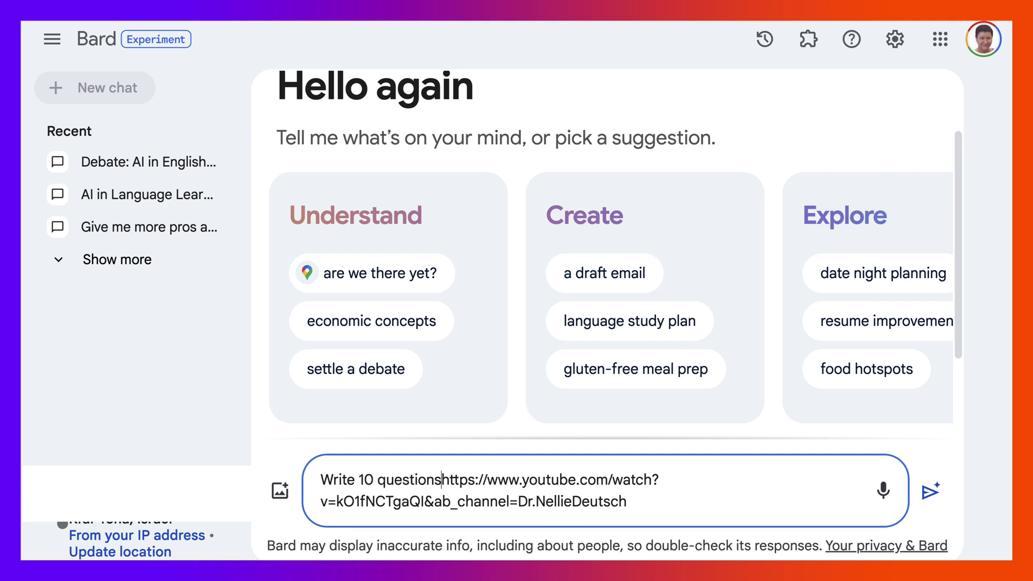
pyautogui.press('BackSpace')
pyautogui.press('BackSpace')
pyautogui.press('BackSpace')
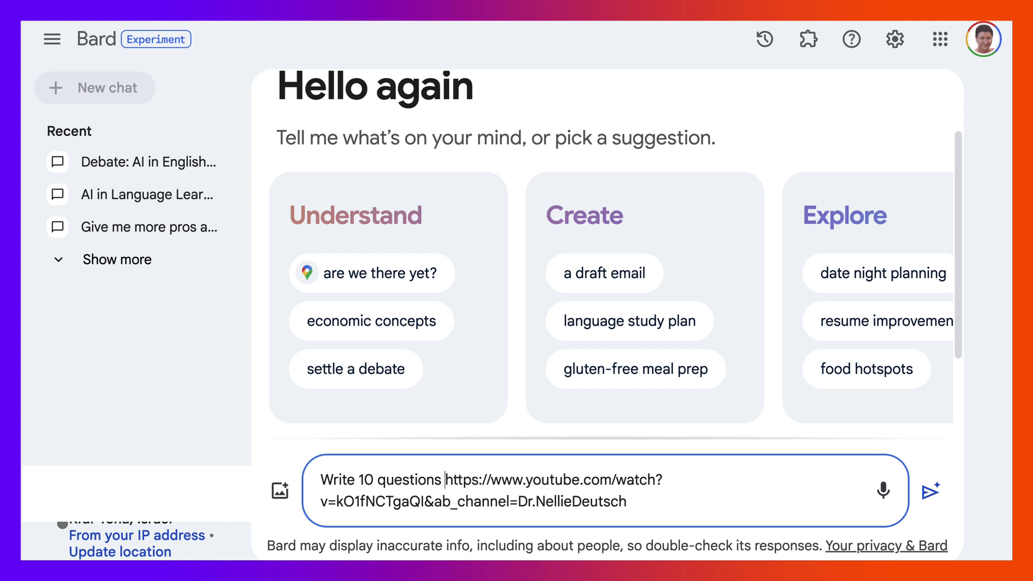
pyautogui.write('from the vi')
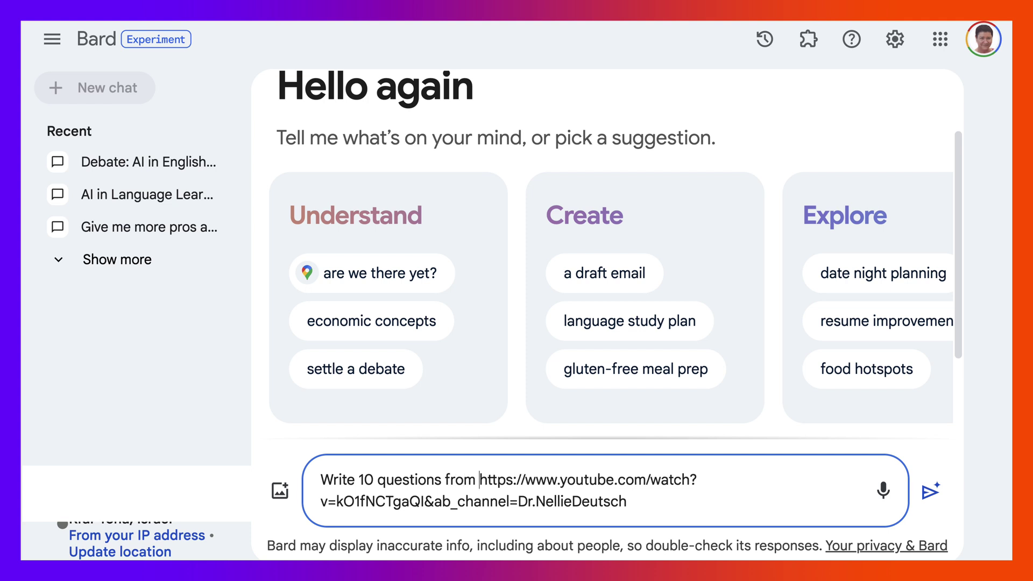
pyautogui.press('BackSpace')
pyautogui.press('BackSpace')
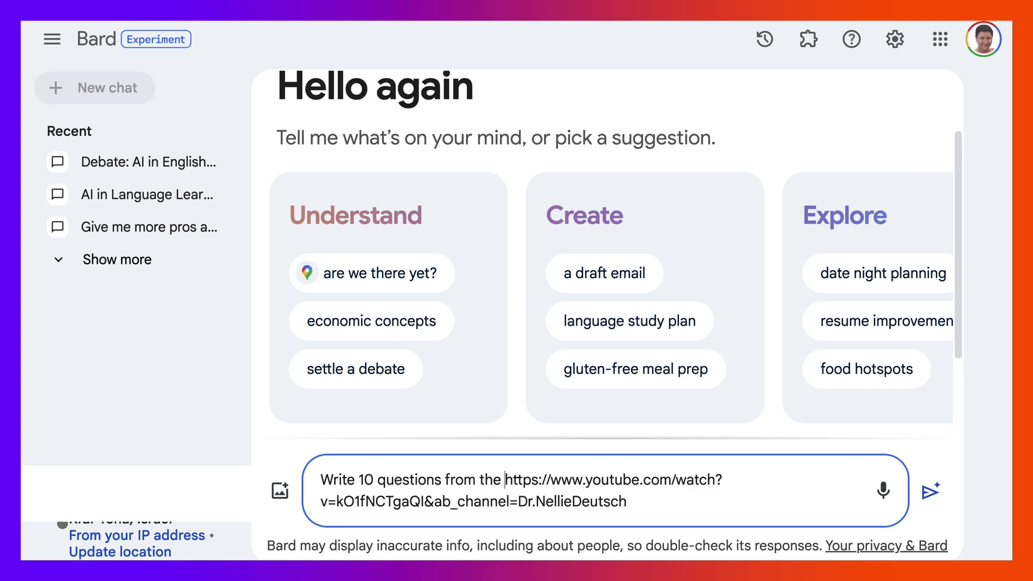
pyautogui.write('youtu')
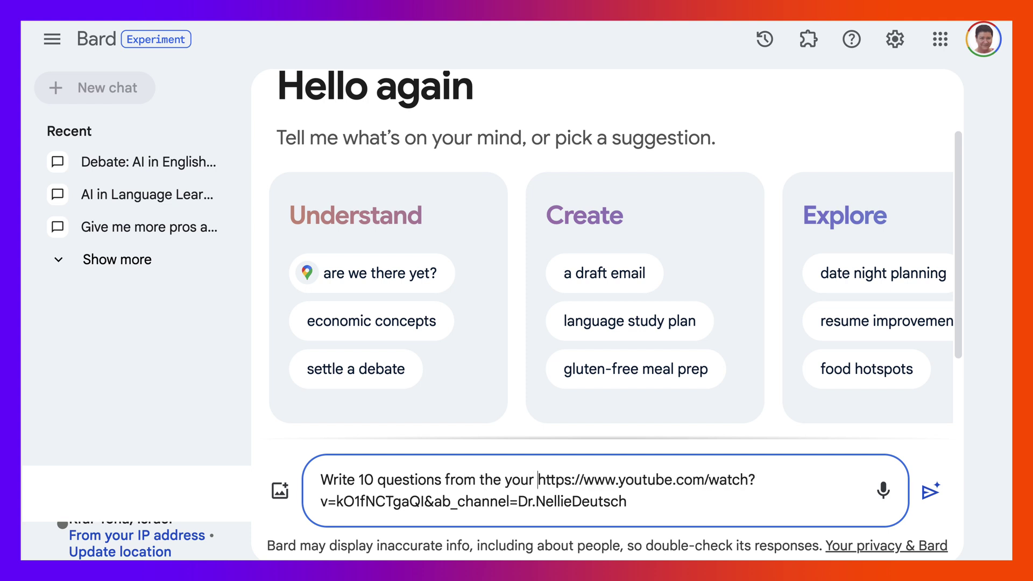
pyautogui.write('be')
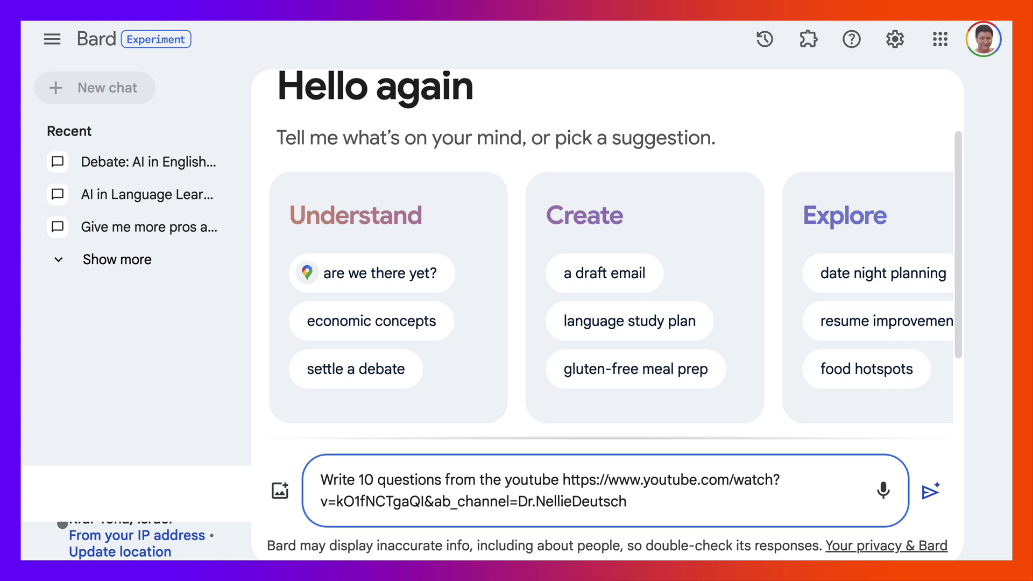
# Step: Send the prompt and scroll through Bard's 10 questions about the video
pyautogui.click(930, 491)
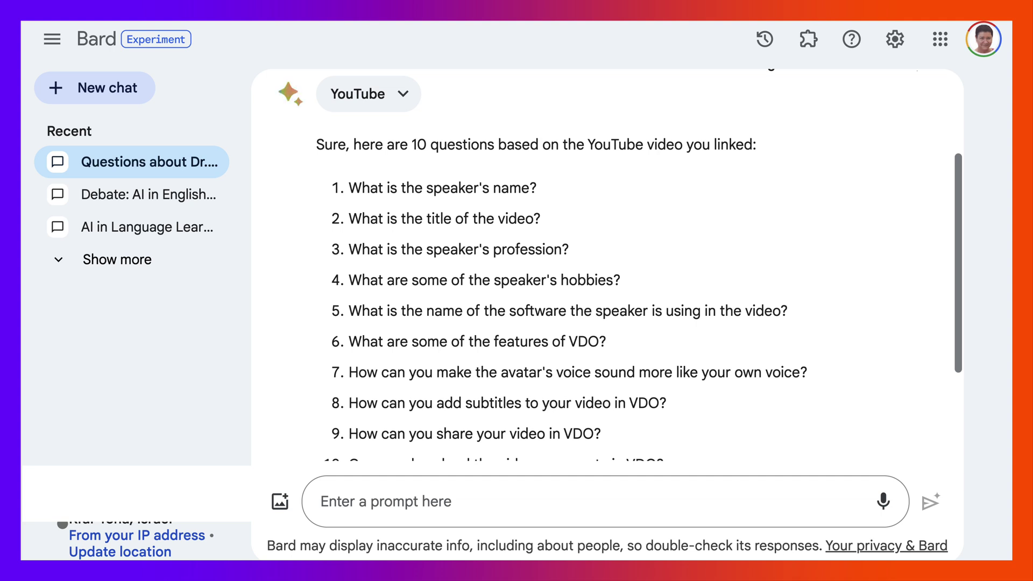
pyautogui.scroll(-3, 607, 265)
pyautogui.scroll(4, 606, 265)
pyautogui.scroll(-1, 606, 265)
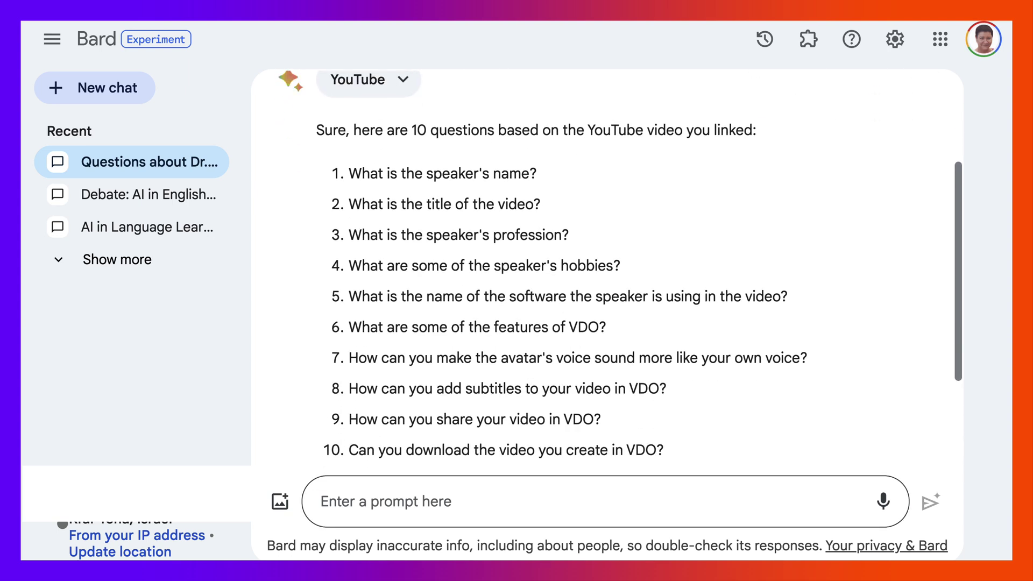
# Step: Ask Bard the follow-up 'Provide the answers?'
pyautogui.click(386, 501)
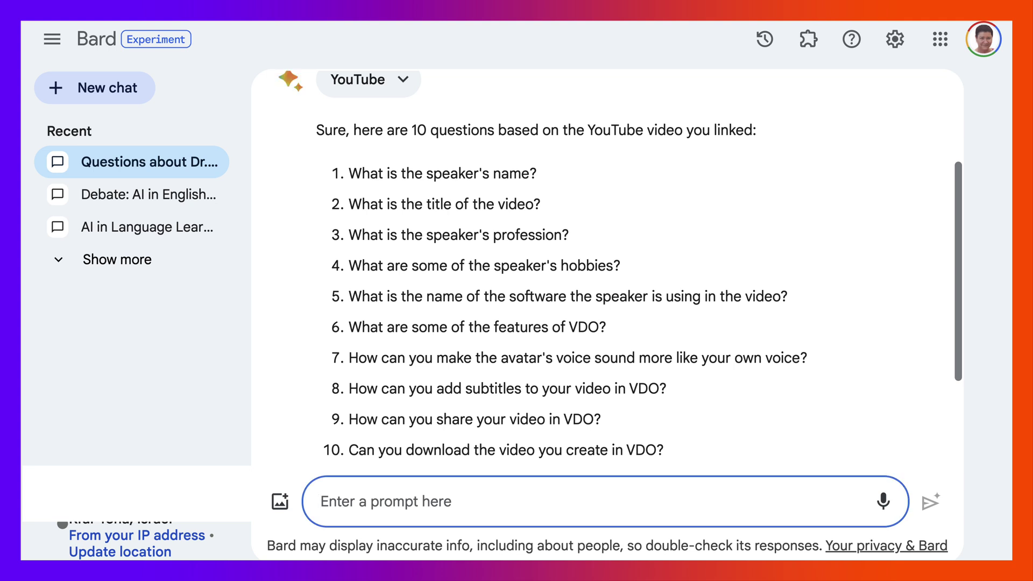
pyautogui.write('Provide the answers')
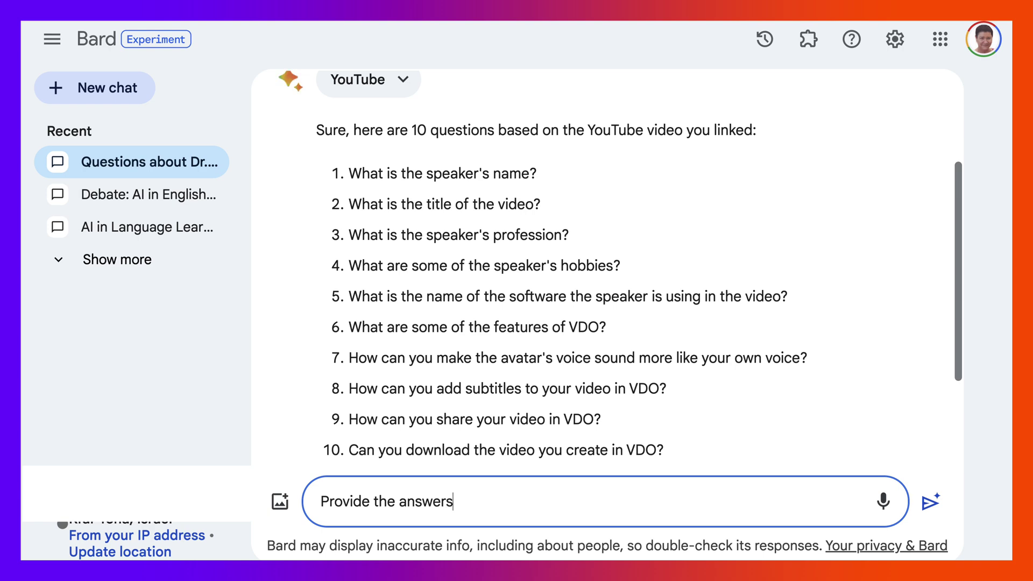
pyautogui.write('?')
pyautogui.press('Return')
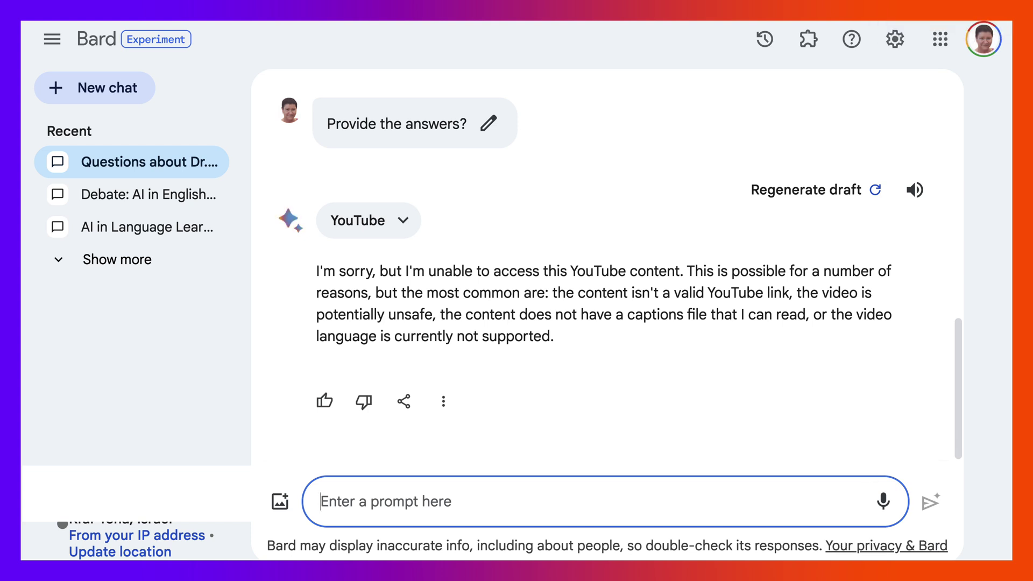
# Step: Re-send the YouTube link with 'Try this link' and review Bard's answers about VDO.AI
pyautogui.click(807, 10)
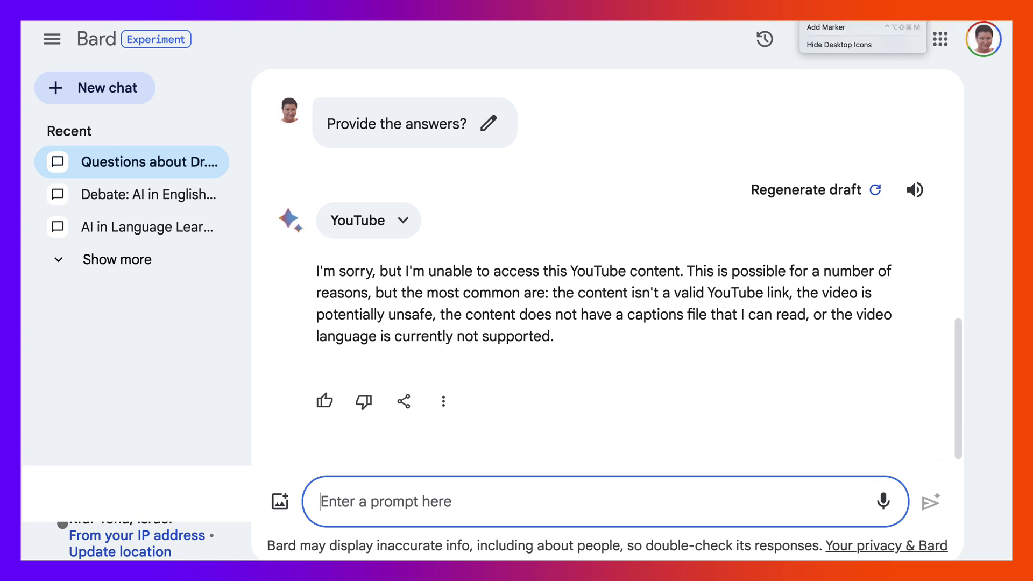
pyautogui.press('Escape')
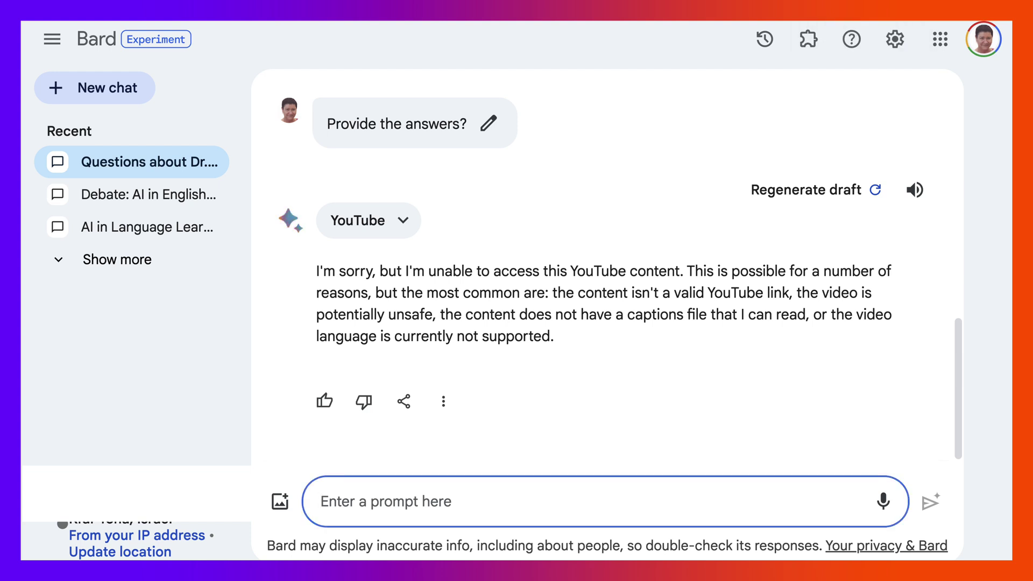
pyautogui.write('Try ')
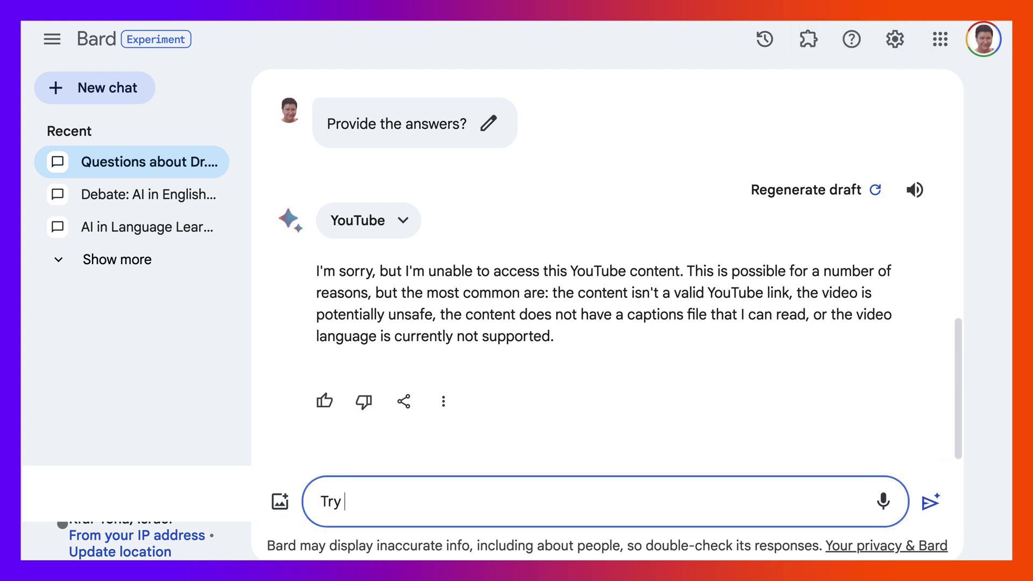
pyautogui.write('this link')
pyautogui.write('https://youtu.be/kO1fNCTgaQI?si=Q3Ssc39OSTszPi_7')
pyautogui.press('Return')
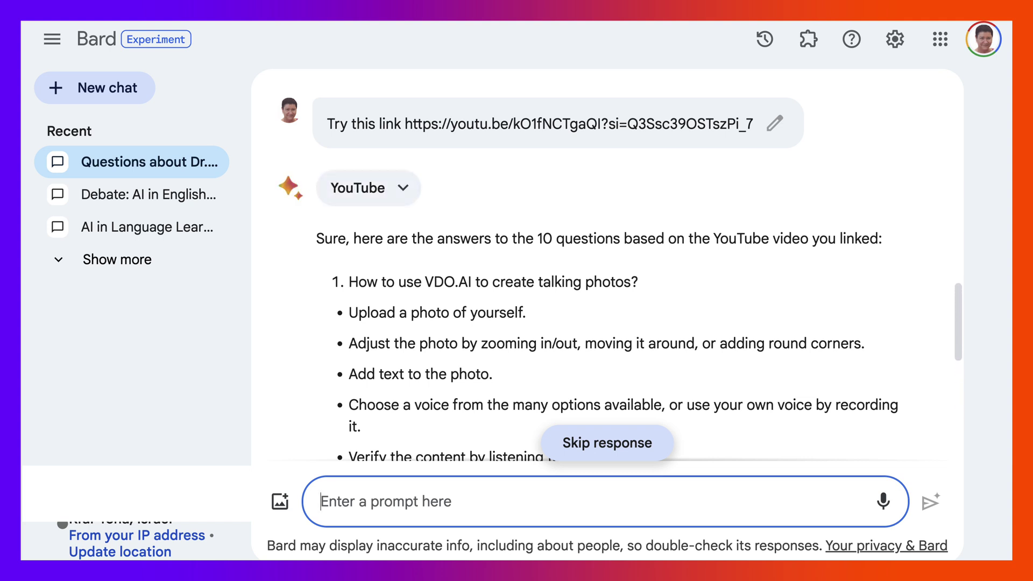
pyautogui.scroll(1, 607, 291)
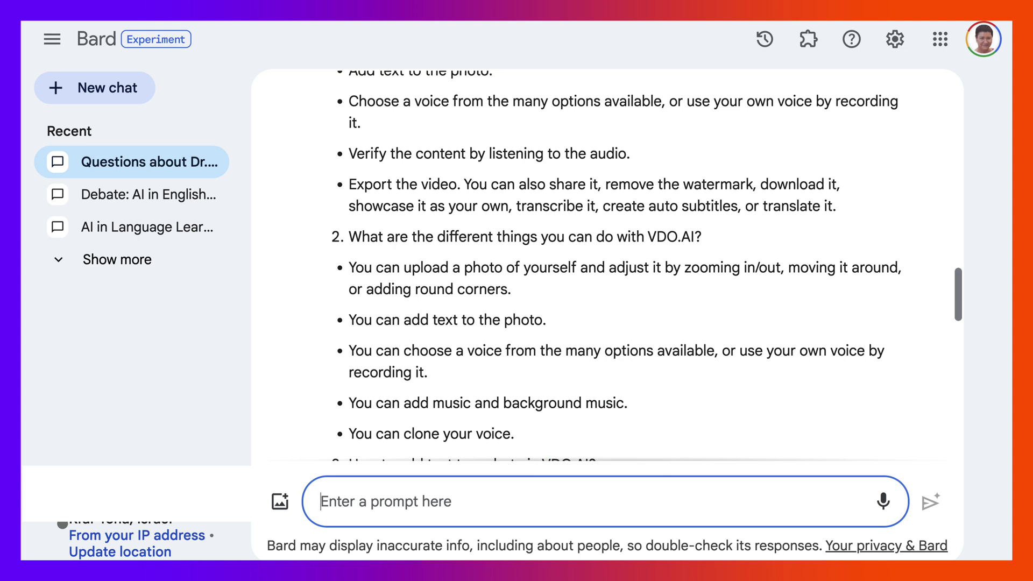
# Step: Ask Bard to 'Change VDO.AI to Veed.io'
pyautogui.write('Chabgp')
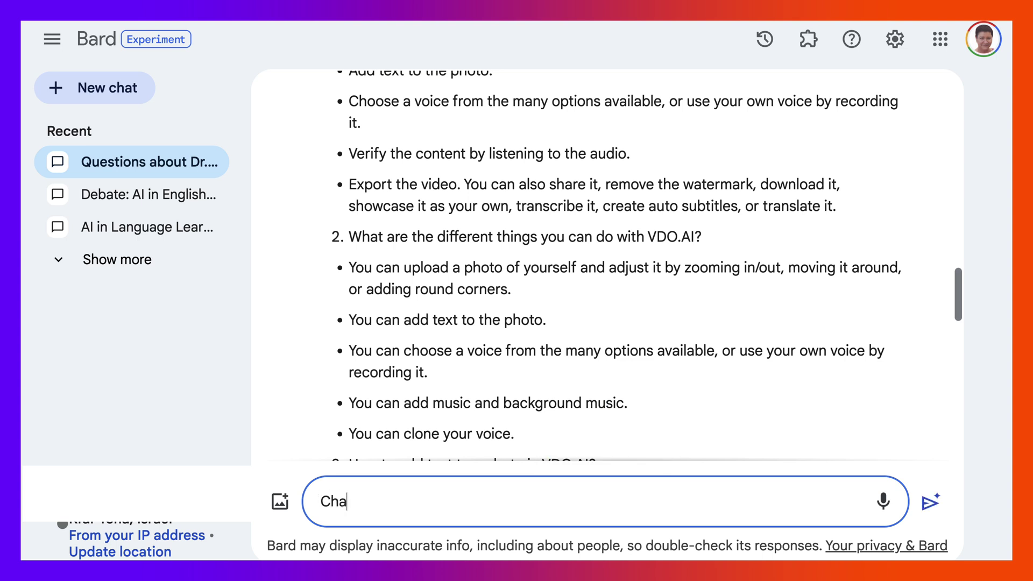
pyautogui.press('BackSpace')
pyautogui.press('BackSpace')
pyautogui.write('nge the')
pyautogui.press('BackSpace')
pyautogui.press('BackSpace')
pyautogui.press('BackSpace')
pyautogui.write('VDO.AI to Veed.i')
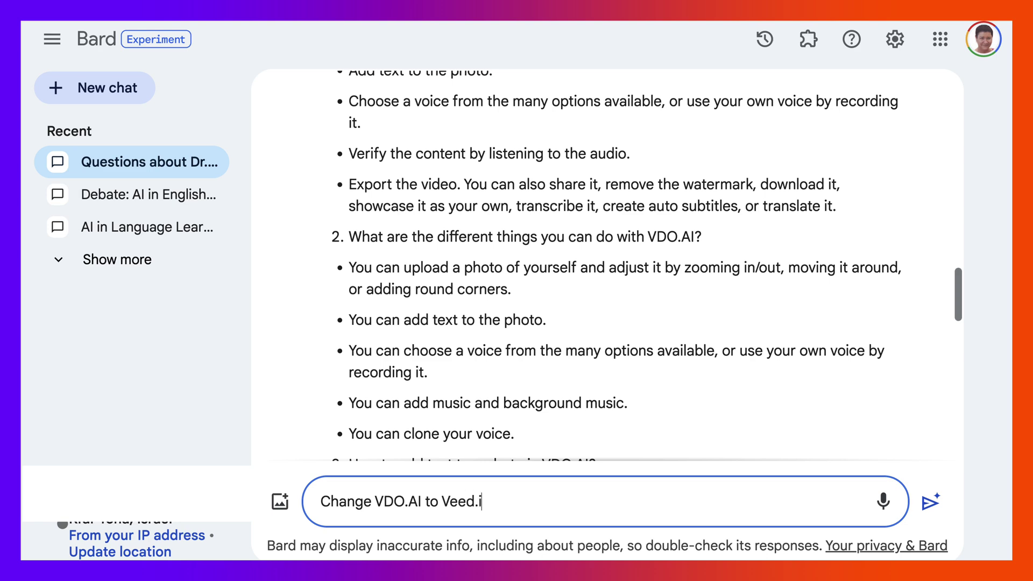
pyautogui.write('o')
pyautogui.click(930, 502)
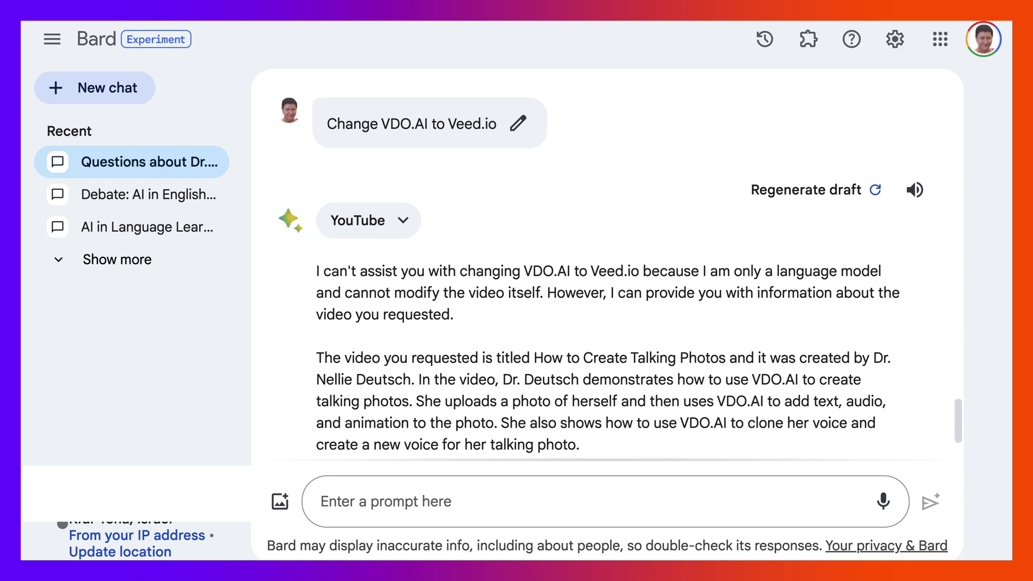
# Step: Scroll back up the Bard chat to the earlier question list
pyautogui.scroll(-2, 619, 264)
pyautogui.scroll(10, 619, 264)
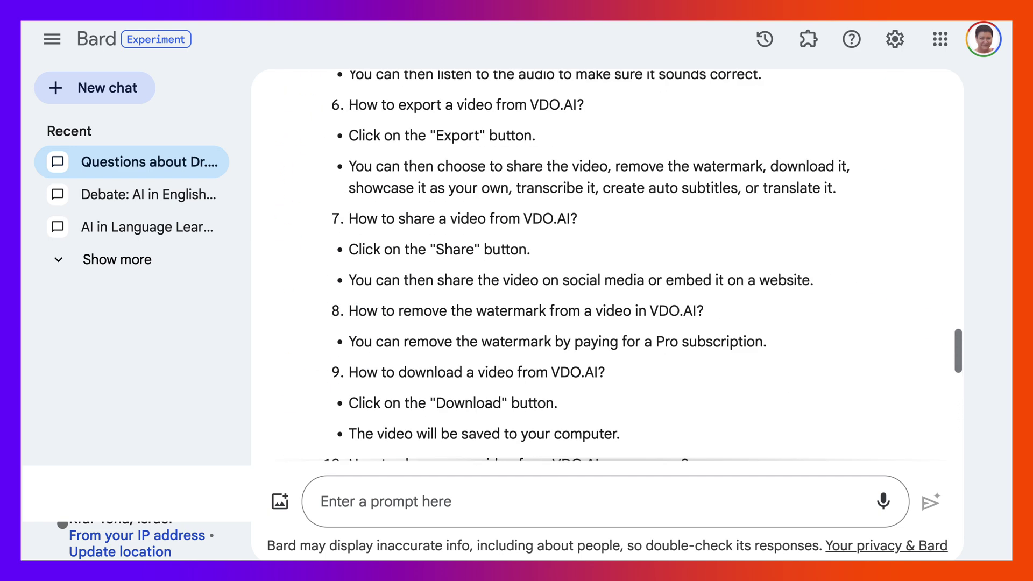
pyautogui.scroll(8, 619, 264)
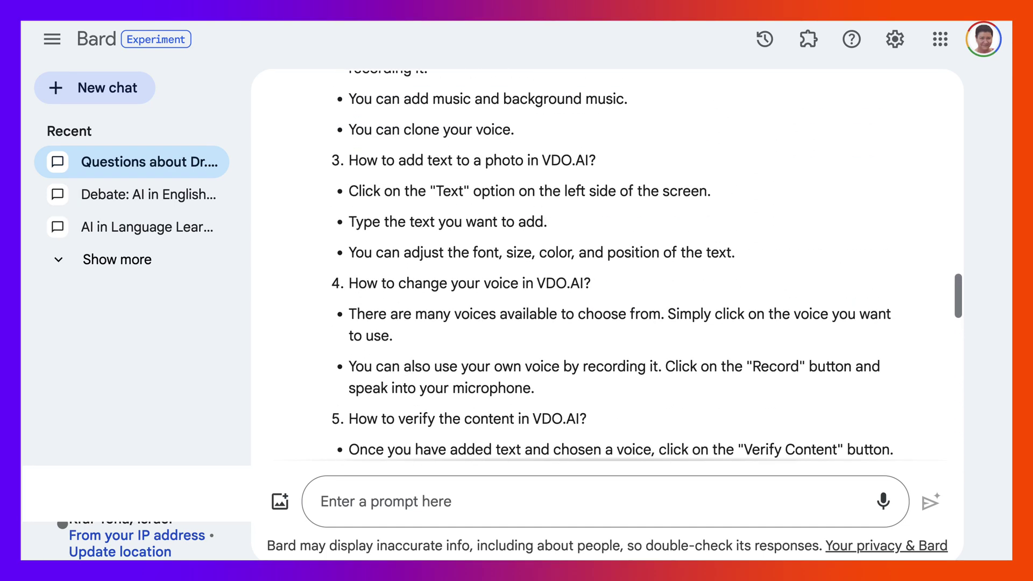
pyautogui.scroll(8, 619, 264)
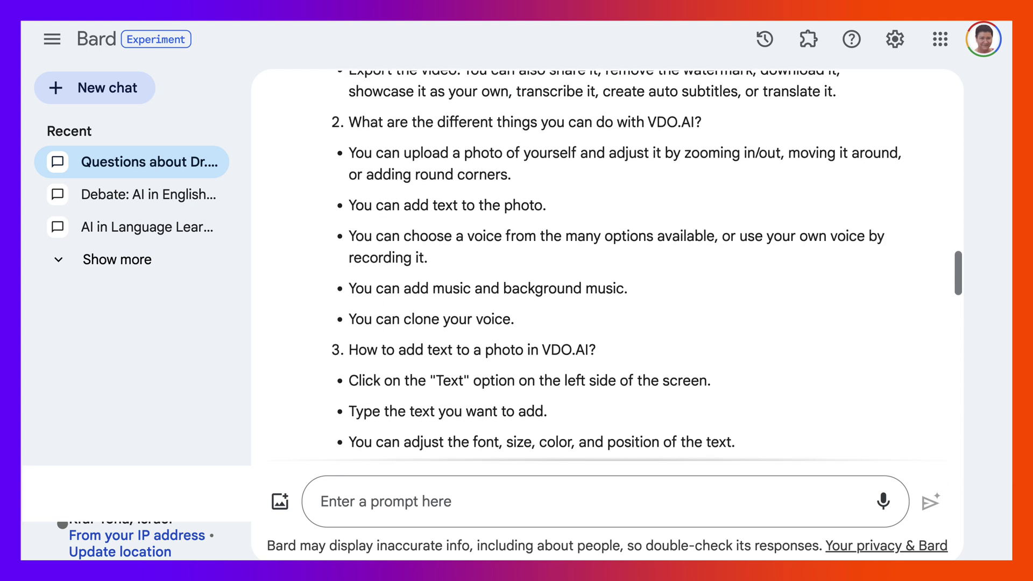
pyautogui.scroll(4, 619, 264)
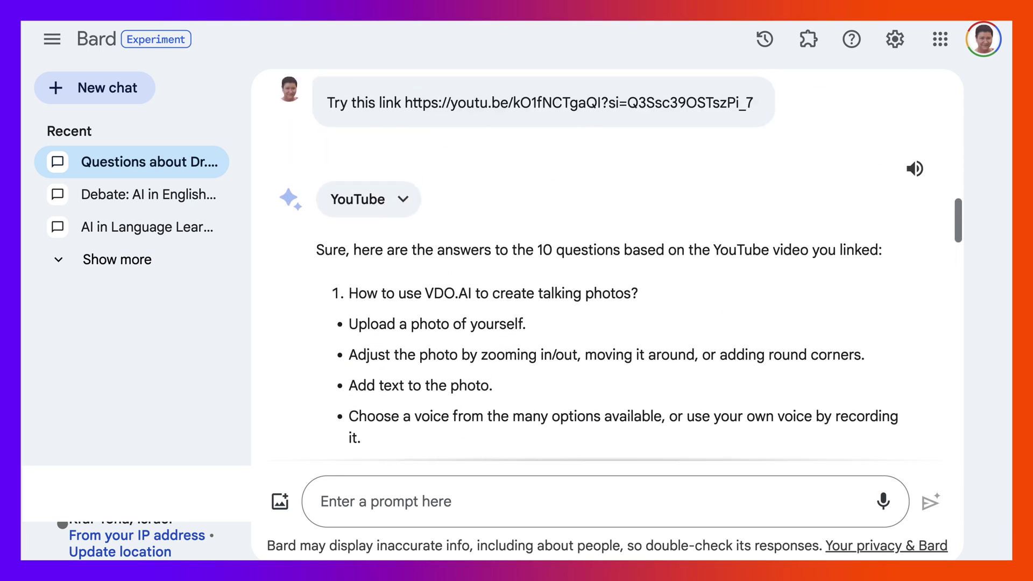
pyautogui.scroll(-1, 618, 263)
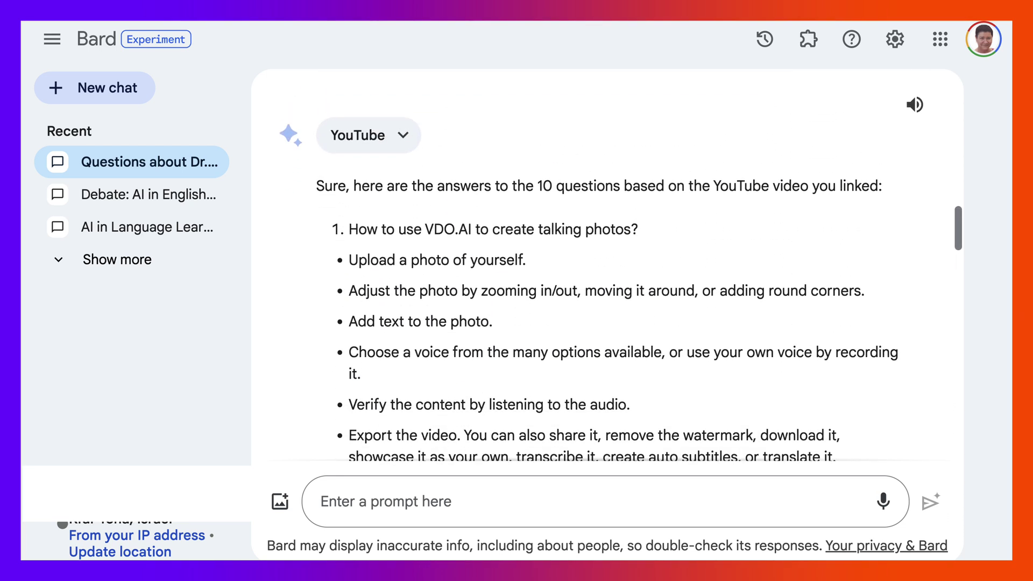
pyautogui.scroll(7, 619, 264)
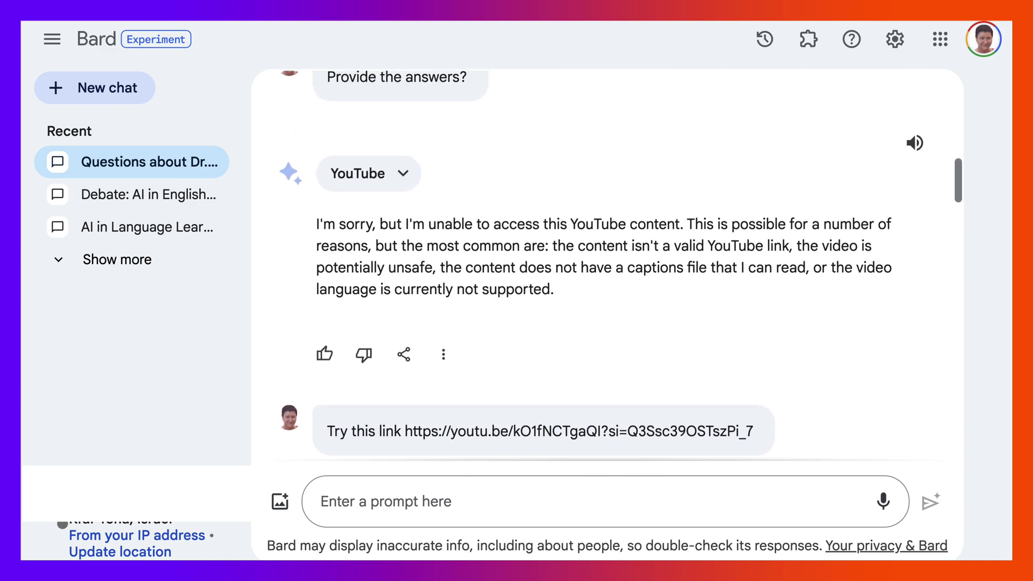
pyautogui.scroll(-3, 619, 264)
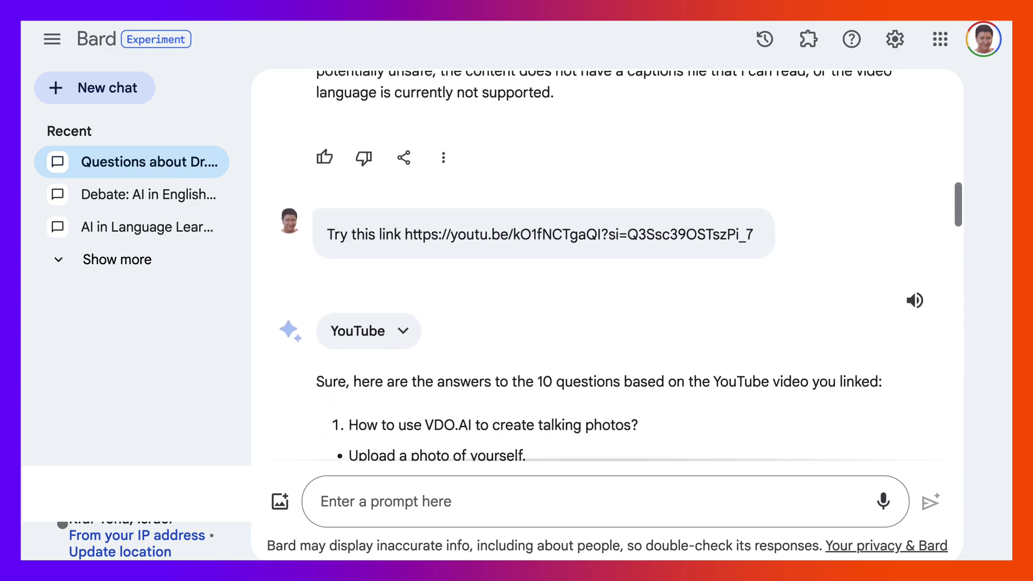
pyautogui.scroll(4, 619, 263)
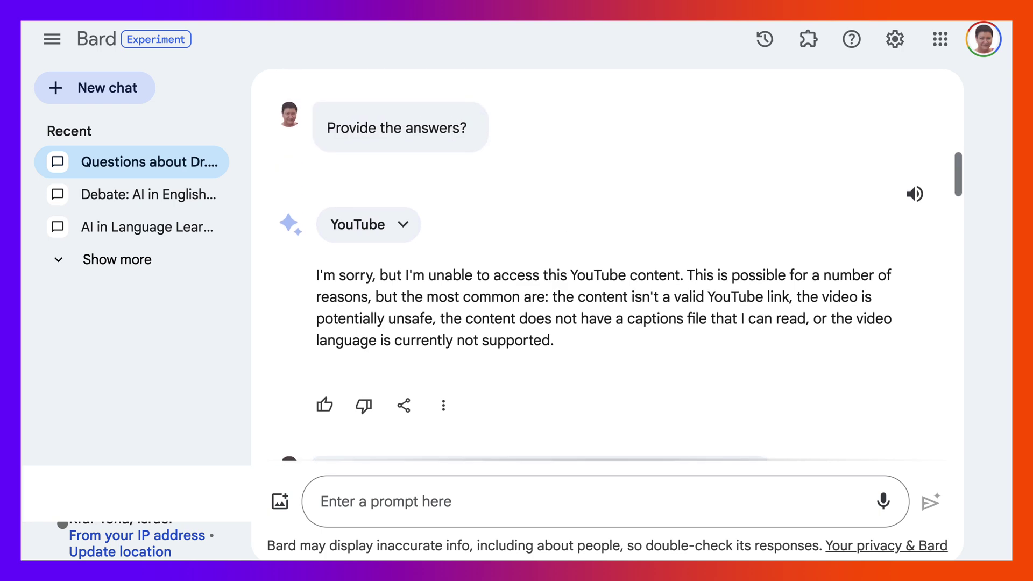
pyautogui.scroll(10, 619, 264)
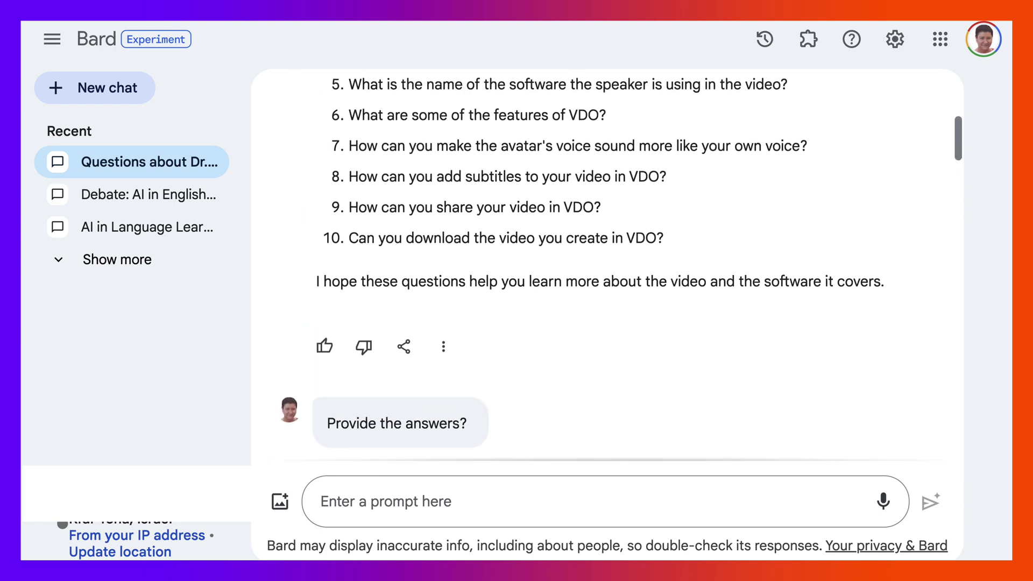
pyautogui.scroll(-4, 404, 397)
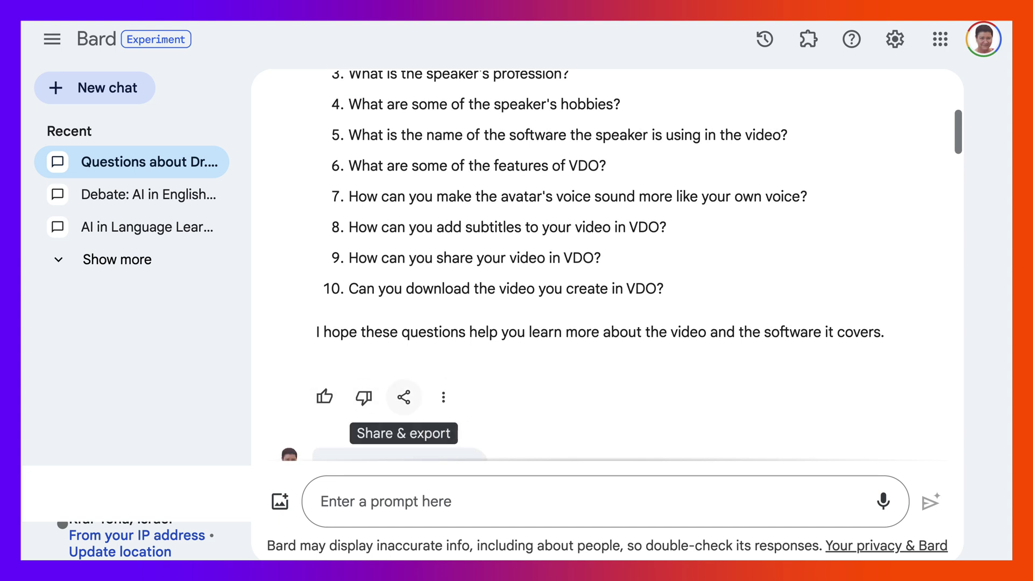
# Step: Export Bard's 10-question list to a new Google Doc, then scroll back to the VDO.AI answers
pyautogui.click(403, 397)
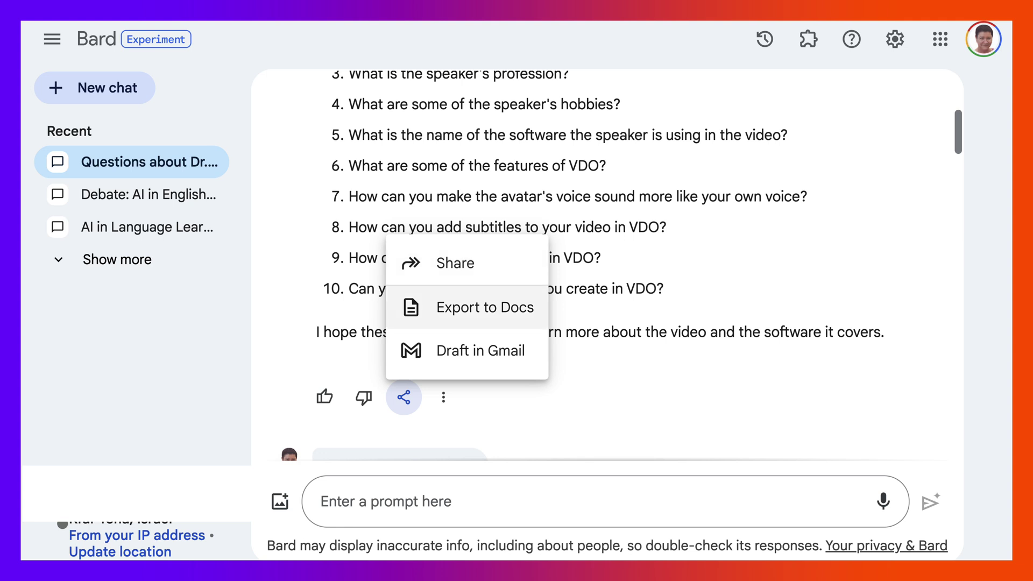
pyautogui.click(485, 307)
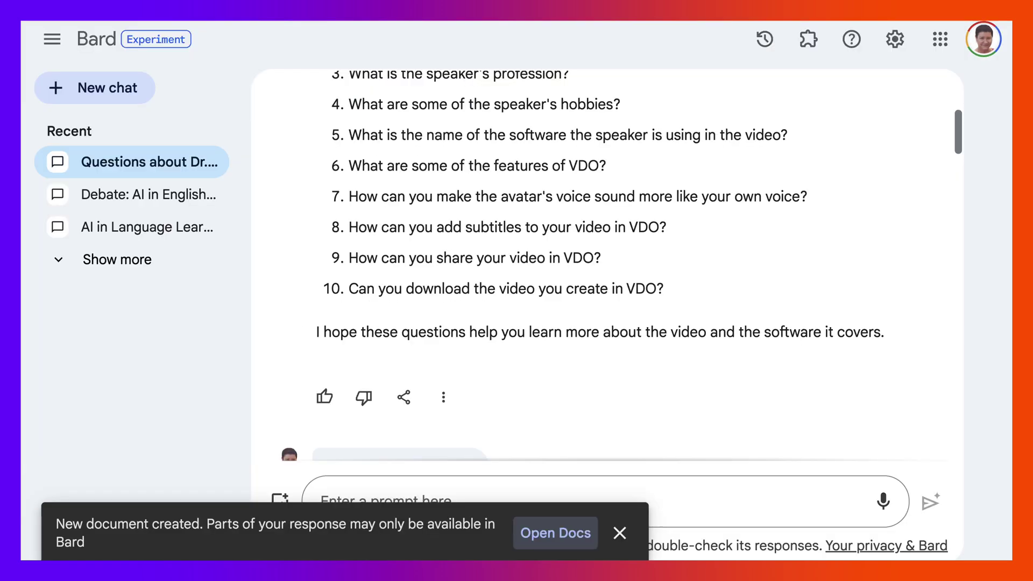
pyautogui.scroll(-10, 592, 269)
pyautogui.scroll(-7, 592, 269)
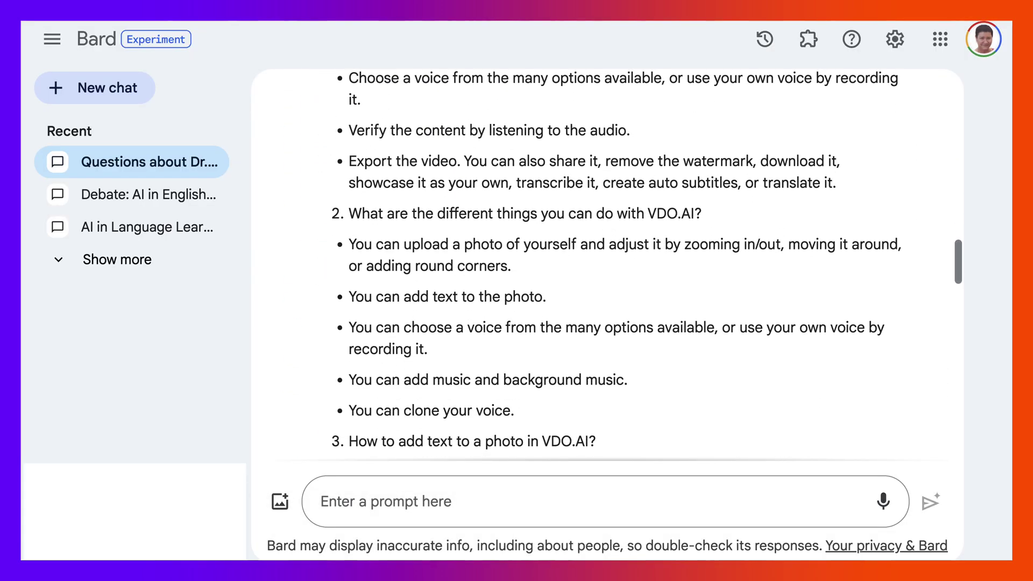
pyautogui.scroll(5, 592, 269)
pyautogui.scroll(-3, 591, 269)
pyautogui.scroll(2, 592, 269)
pyautogui.scroll(-12, 592, 269)
pyautogui.scroll(-10, 592, 269)
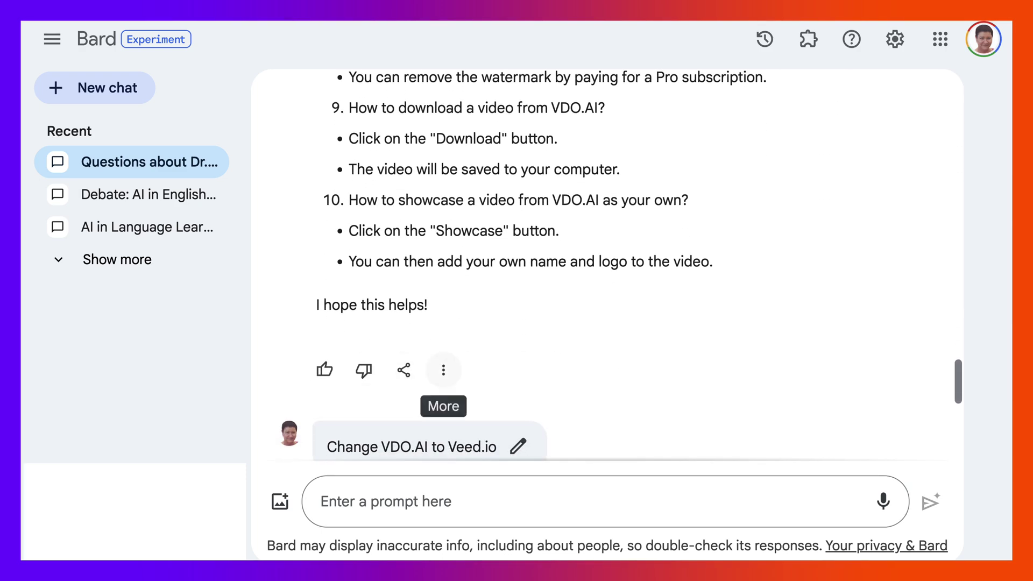
# Step: Copy Bard's answers reply and paste it into the Doc in place of the questions' closing line
pyautogui.click(443, 370)
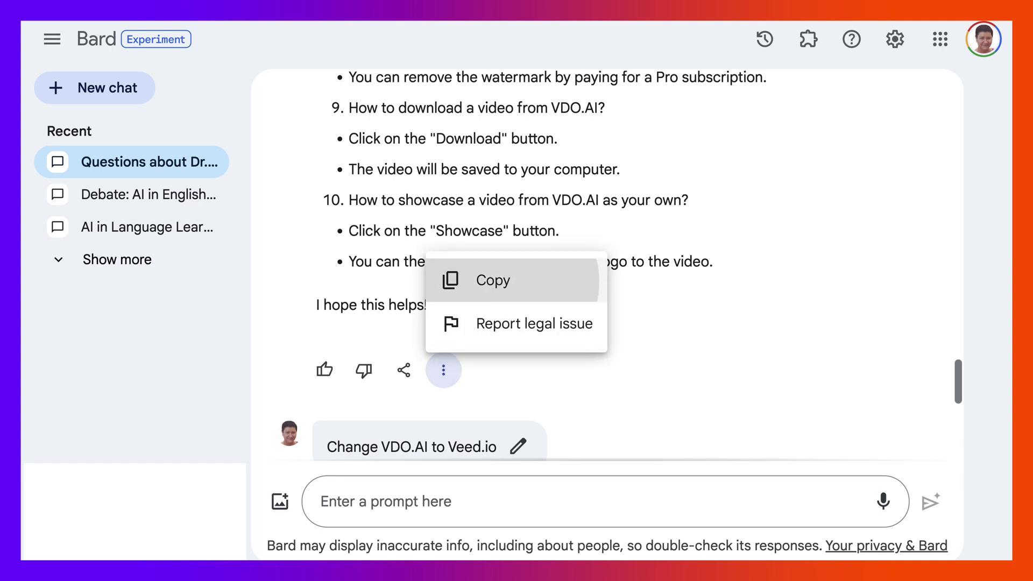
pyautogui.click(493, 280)
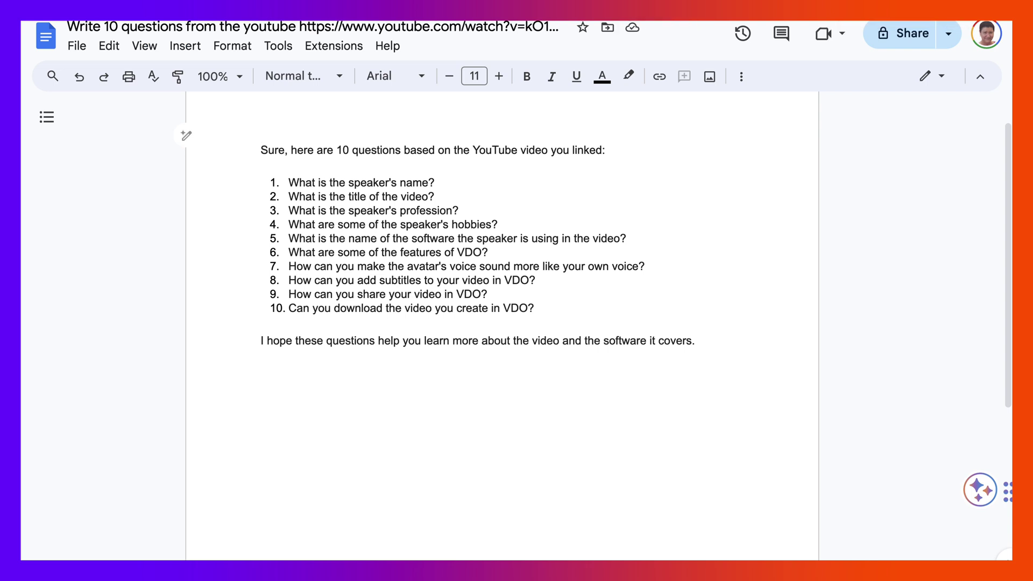
pyautogui.moveTo(696, 341); pyautogui.dragTo(260, 355)
pyautogui.press('BackSpace')
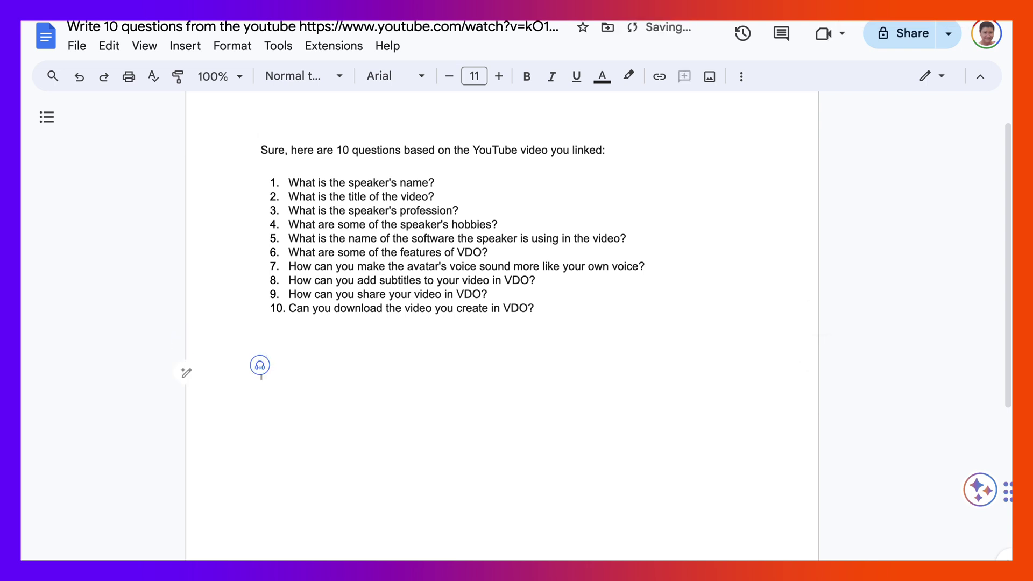
pyautogui.hotkey('ctrl', 'v')
# Step: Replace 'Sure, here are the a' with 'A' so the heading reads 'Answers to the 10 questions'
pyautogui.scroll(2, 502, 323)
pyautogui.scroll(8, 502, 323)
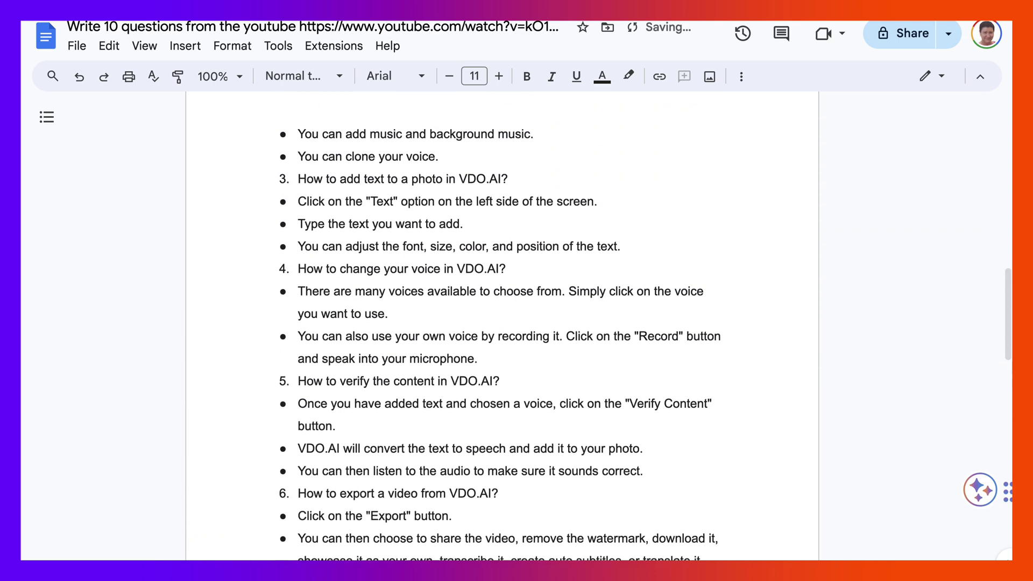
pyautogui.scroll(10, 502, 323)
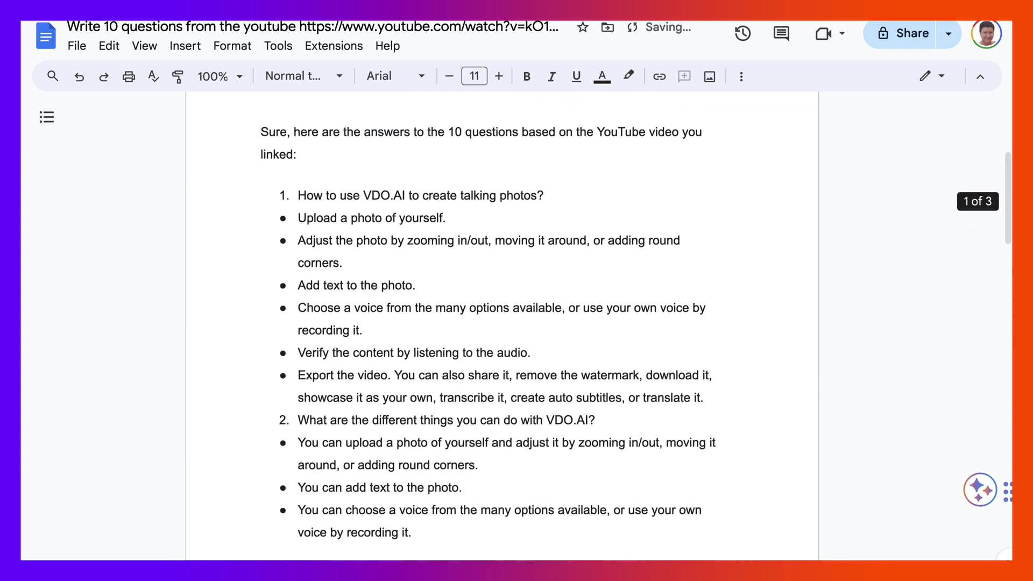
pyautogui.scroll(4, 501, 323)
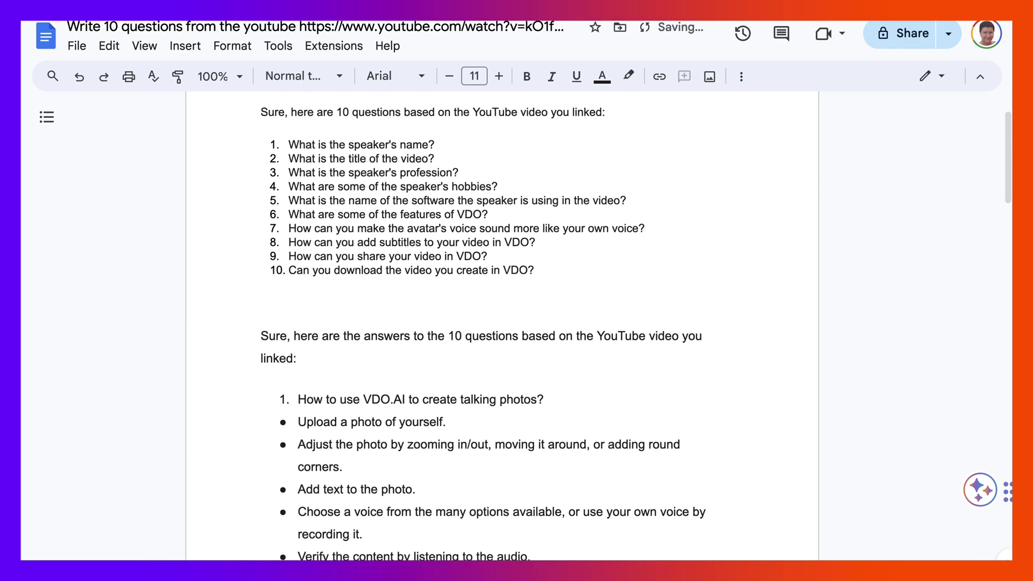
pyautogui.moveTo(371, 336); pyautogui.dragTo(260, 335)
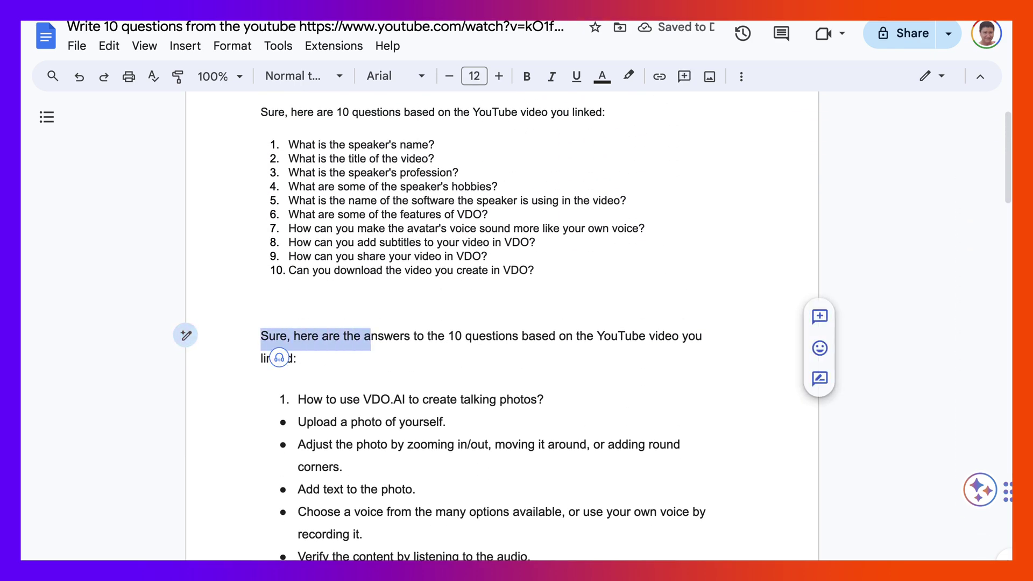
pyautogui.write('A')
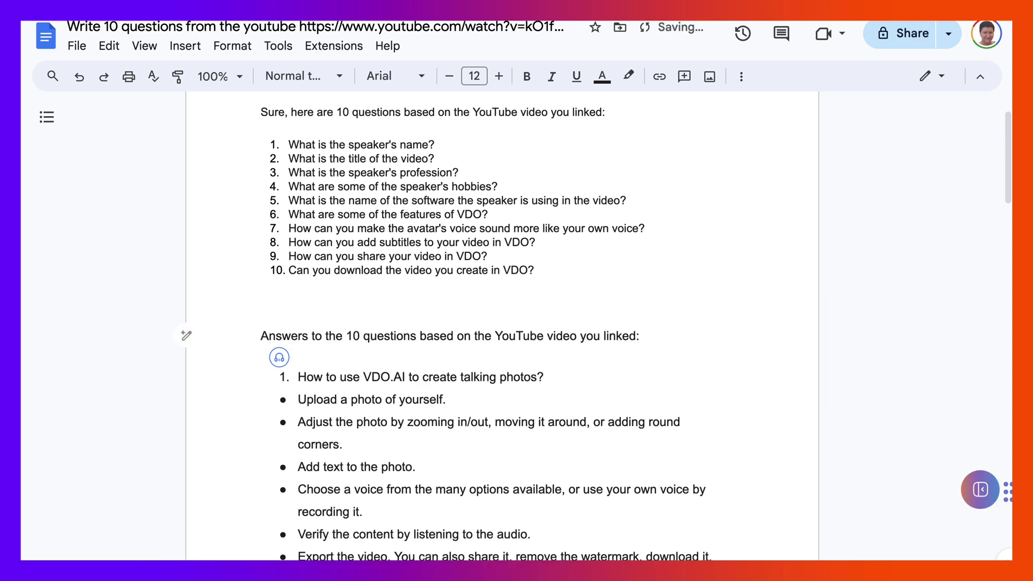
# Step: Copy the first question, 'What is the speaker's name?'
pyautogui.scroll(2, 502, 323)
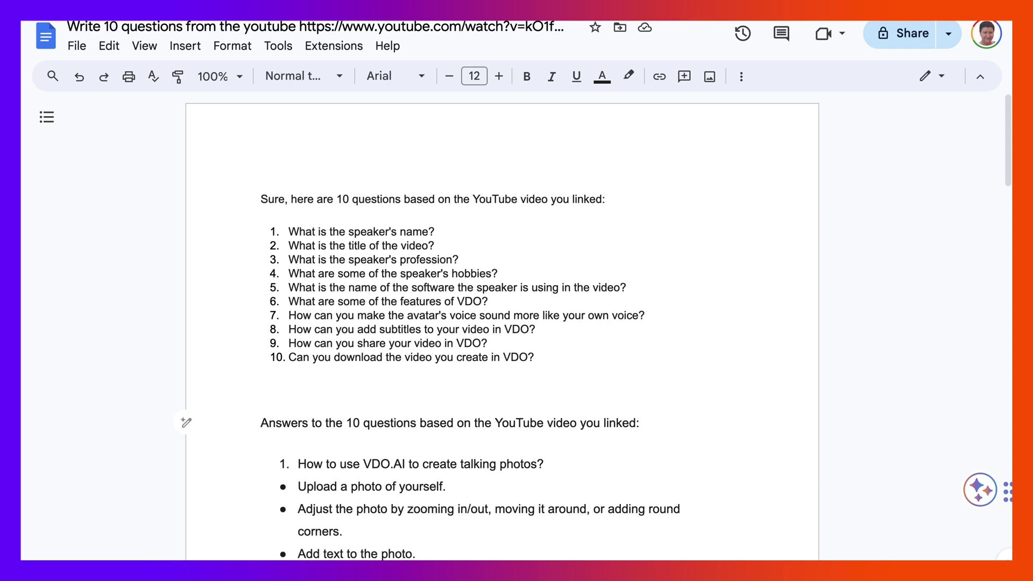
pyautogui.moveTo(288, 231); pyautogui.dragTo(440, 231)
pyautogui.rightClick(554, 258)
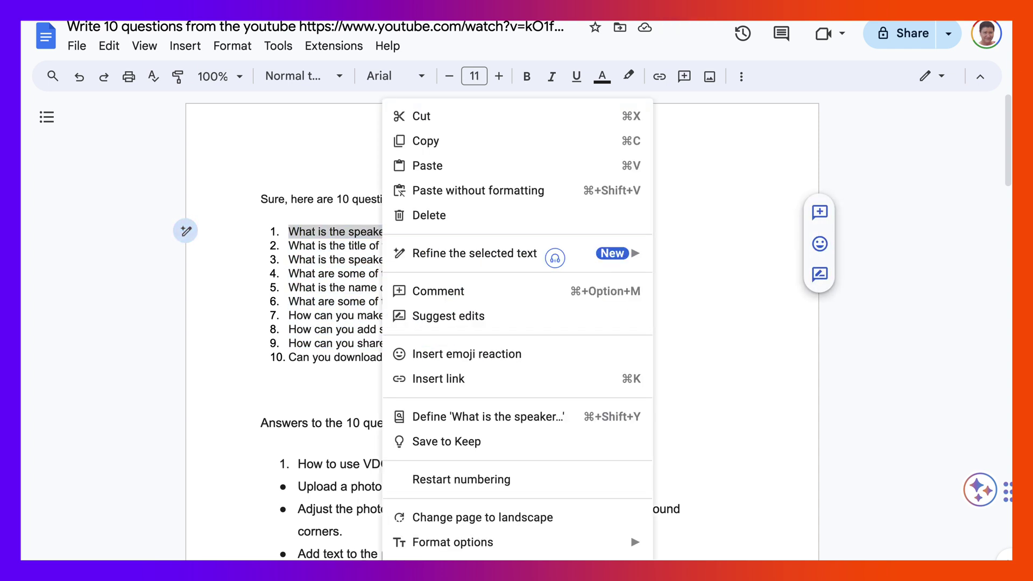
pyautogui.click(431, 142)
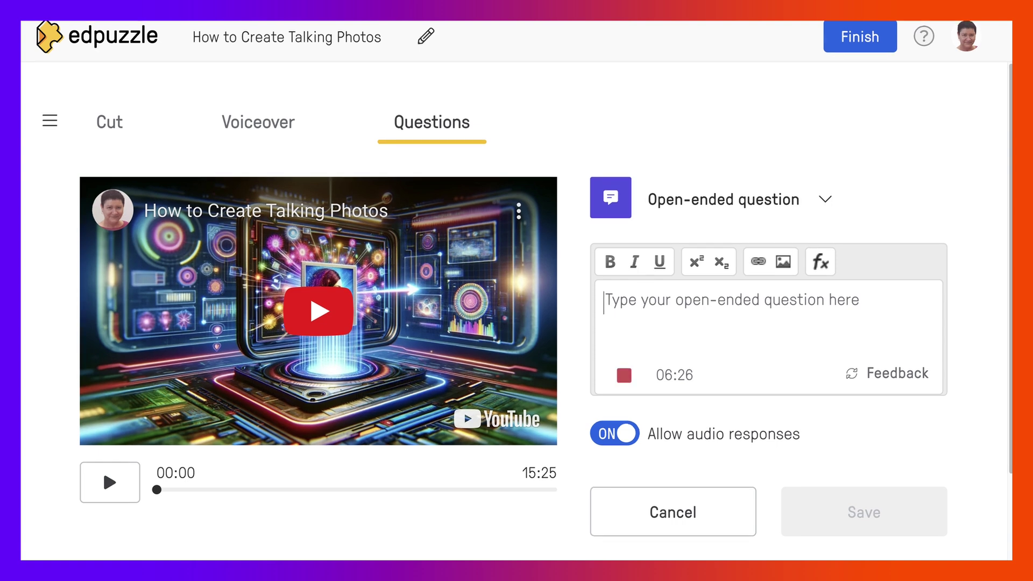
# Step: Paste the speaker's-name question, then delete the 06:36 audio recording and the question text
pyautogui.hotkey('ctrl', 'v')
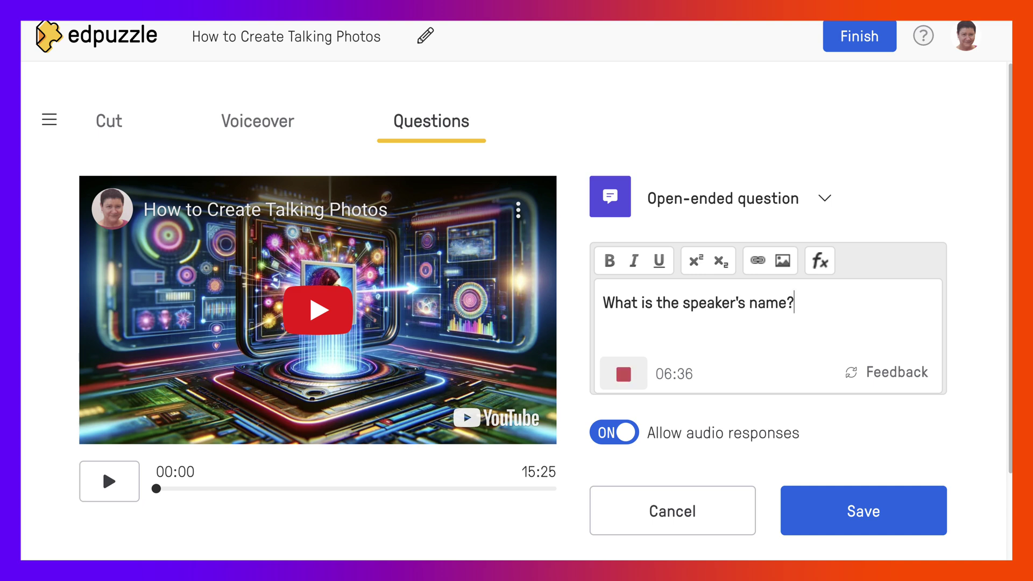
pyautogui.click(624, 374)
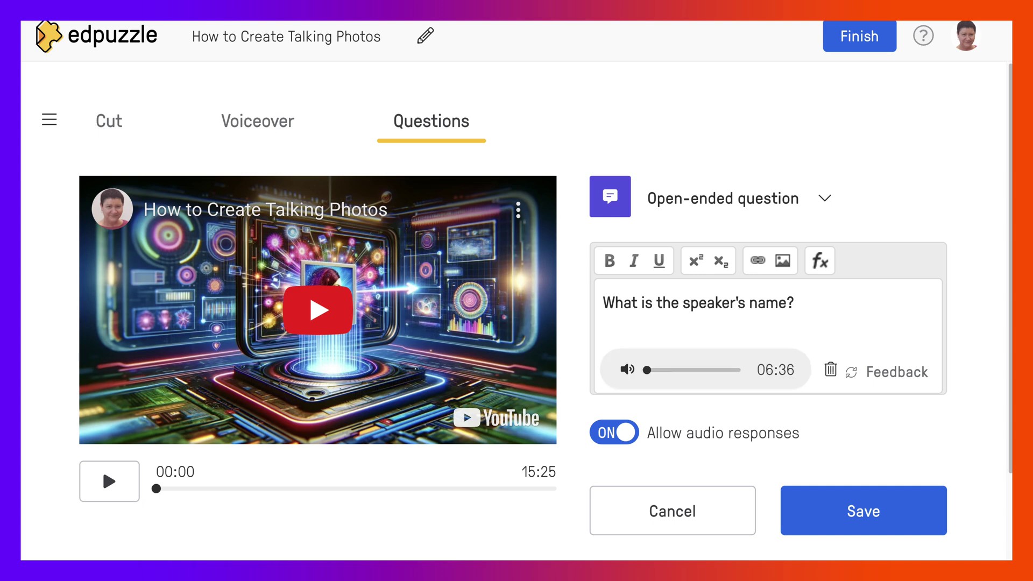
pyautogui.click(831, 370)
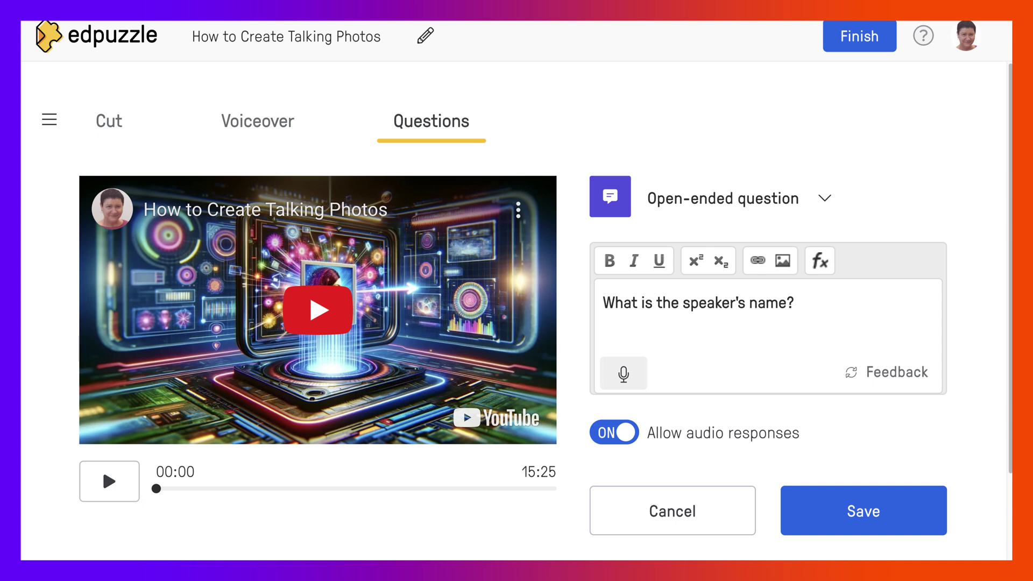
pyautogui.moveTo(794, 303); pyautogui.dragTo(603, 303)
pyautogui.press('BackSpace')
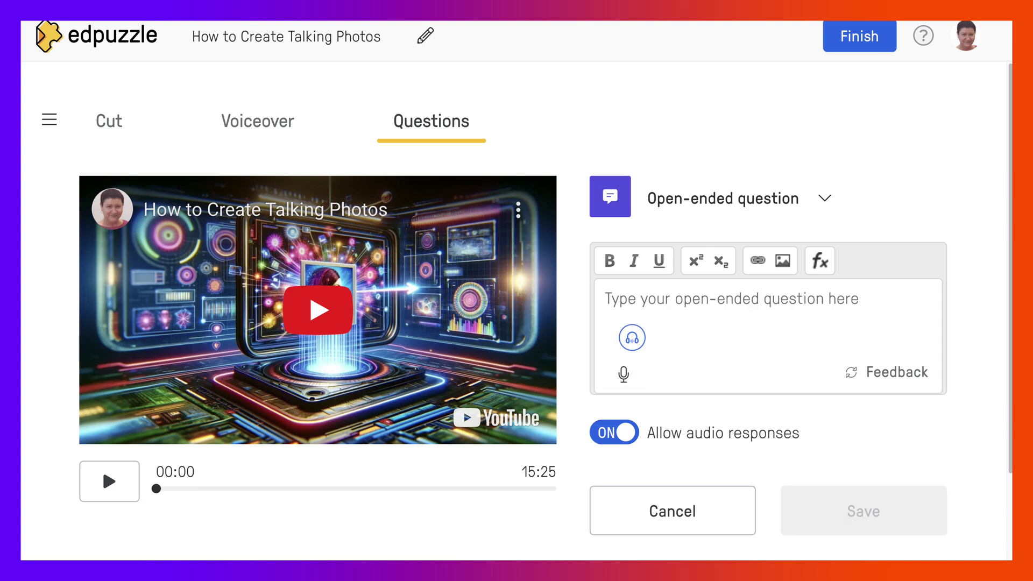
# Step: Record and play back a 3-second audio clip, restore the question text, and play the video
pyautogui.click(624, 374)
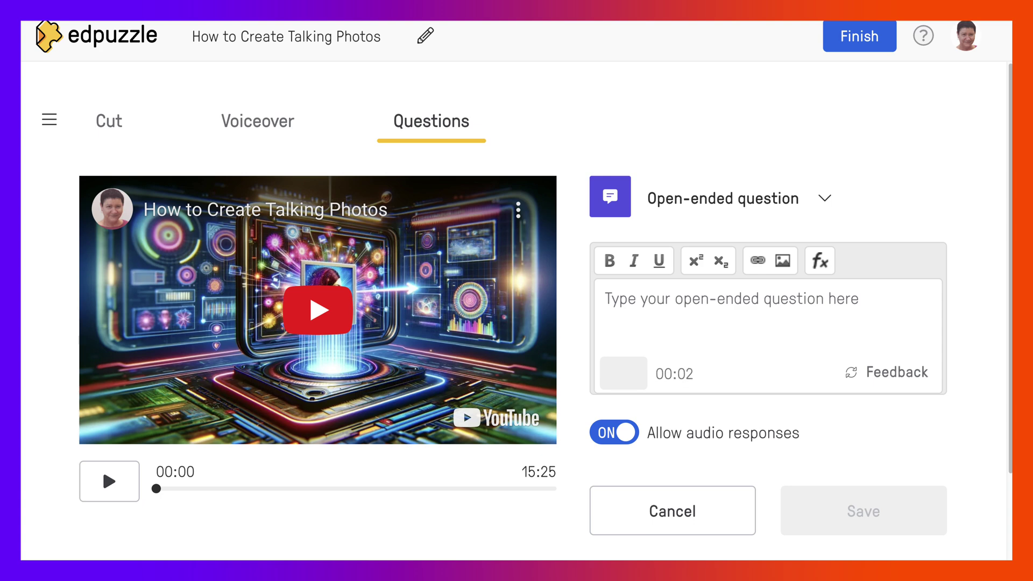
pyautogui.click(623, 374)
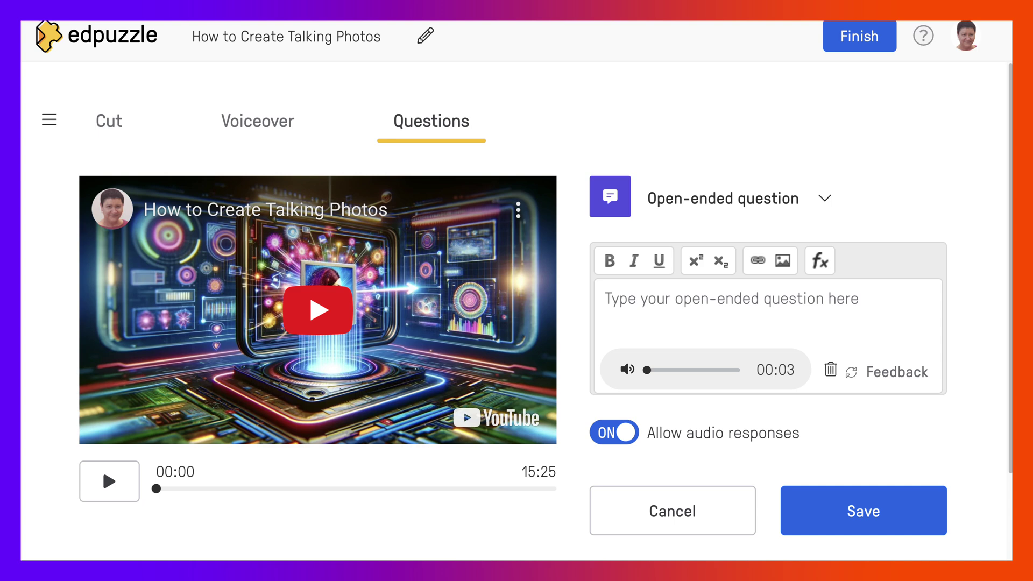
pyautogui.click(627, 370)
pyautogui.press('super+v')
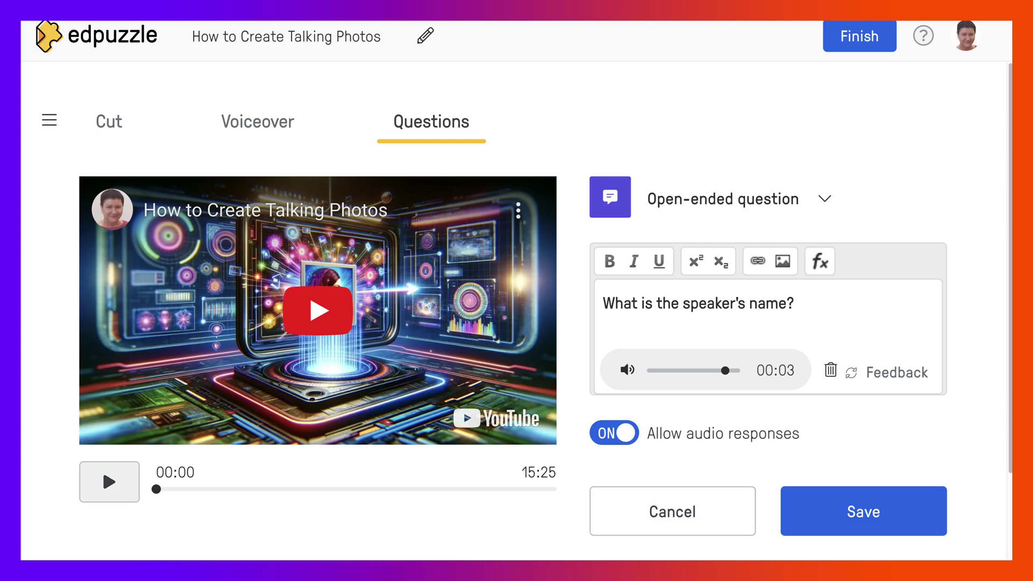
pyautogui.click(102, 467)
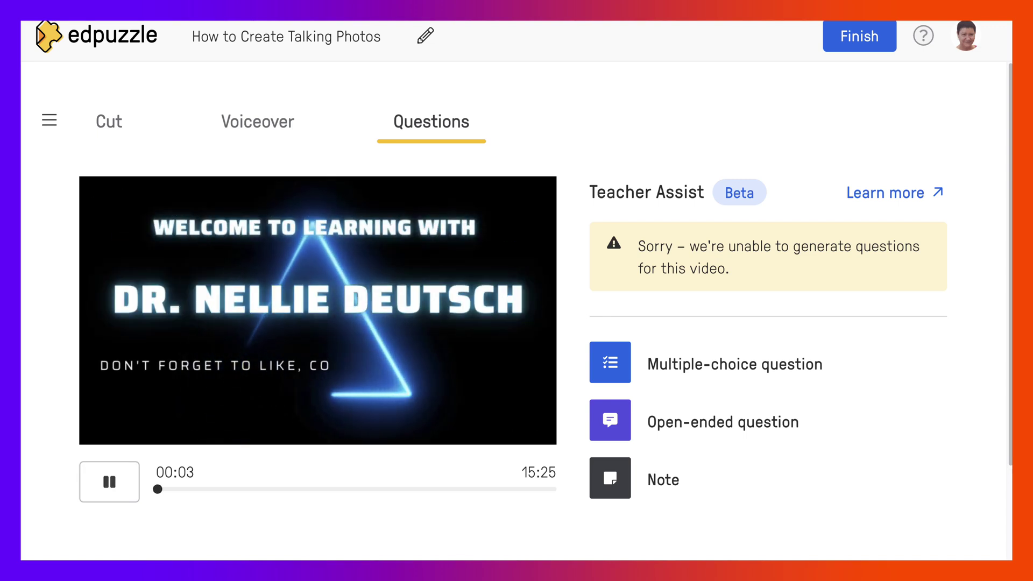
# Step: Start an open-ended question at 01:28 reading 'What is the speaker's name?'
pyautogui.click(101, 467)
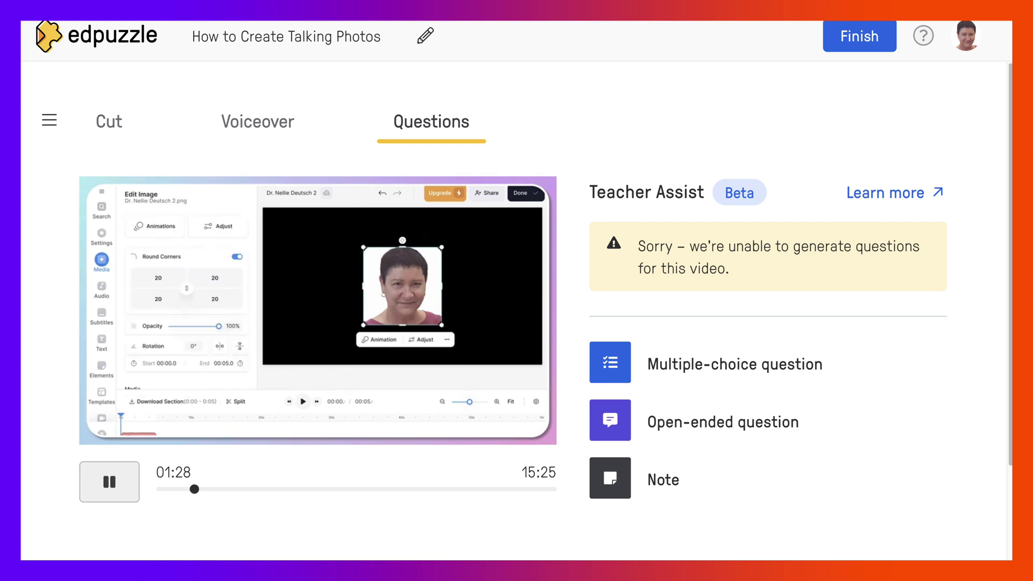
pyautogui.click(102, 467)
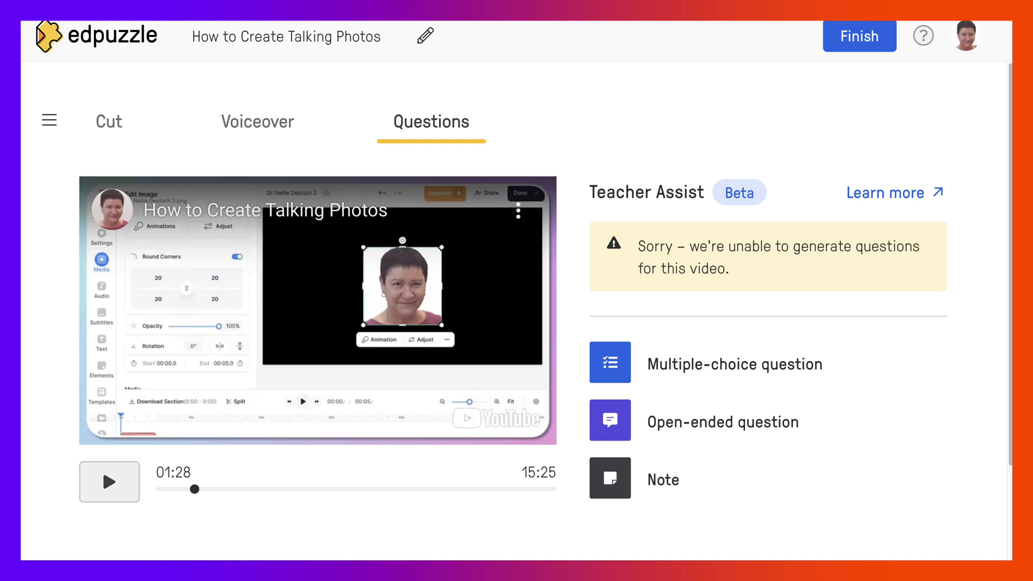
pyautogui.click(610, 363)
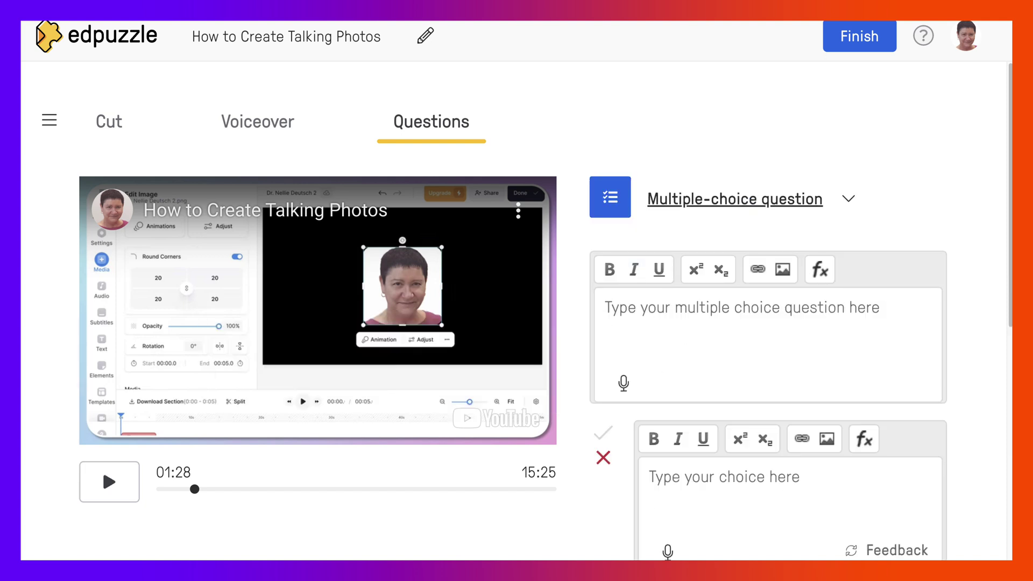
pyautogui.click(752, 199)
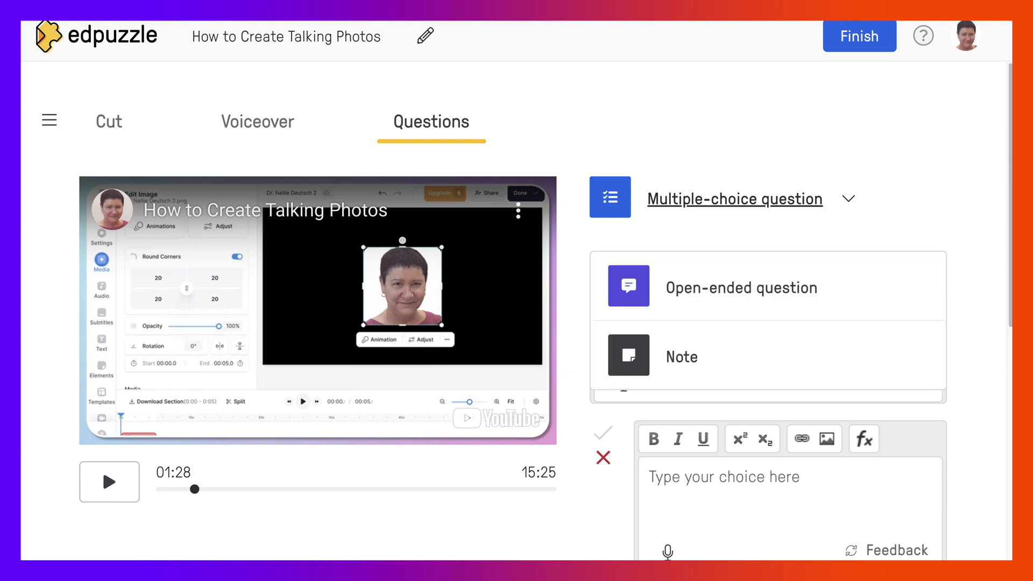
pyautogui.click(740, 287)
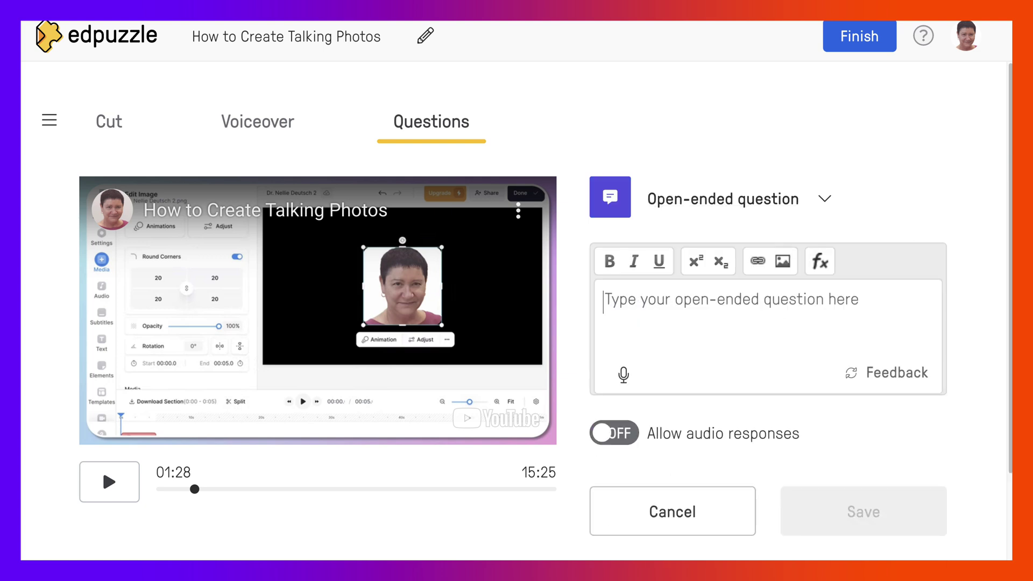
pyautogui.hotkey('ctrl', 'v')
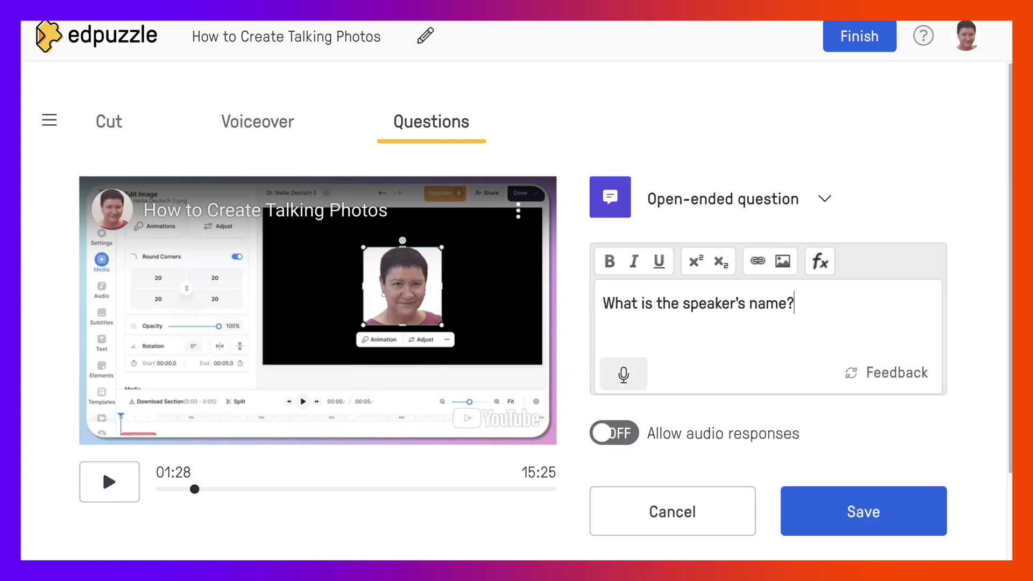
# Step: Allow audio responses, record a 4-second audio prompt, and save the question
pyautogui.click(614, 434)
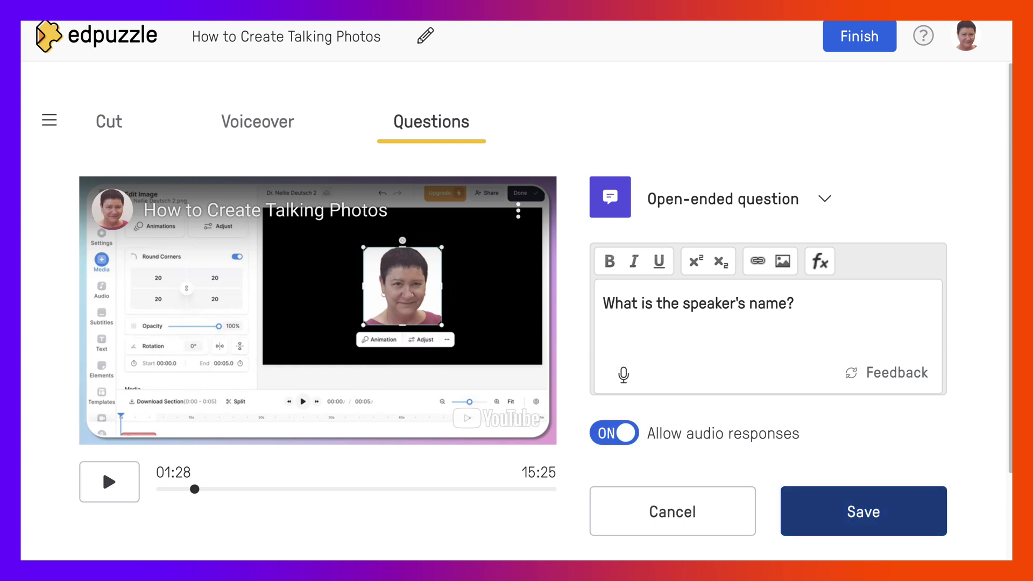
pyautogui.click(624, 374)
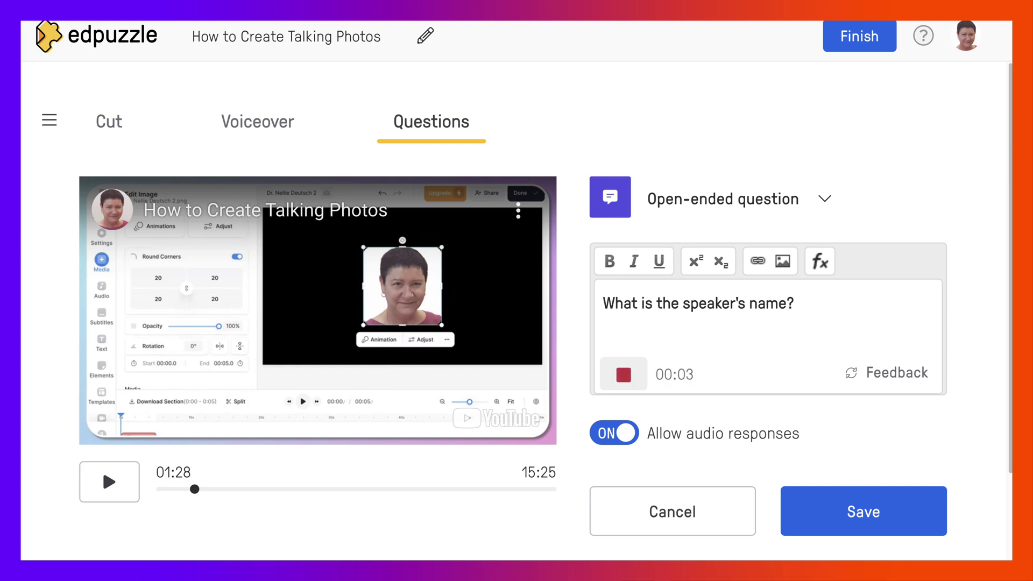
pyautogui.click(624, 374)
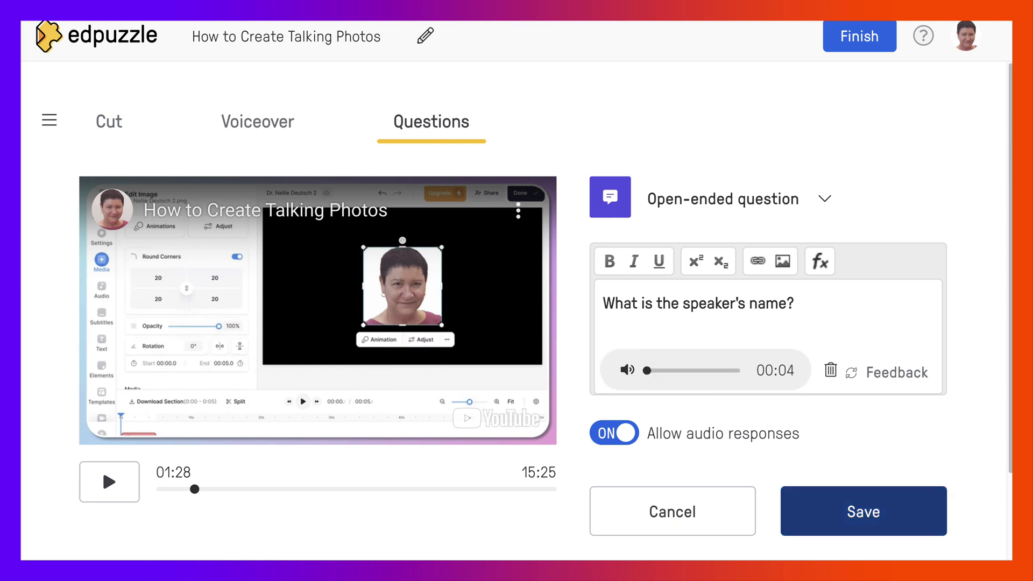
pyautogui.click(864, 511)
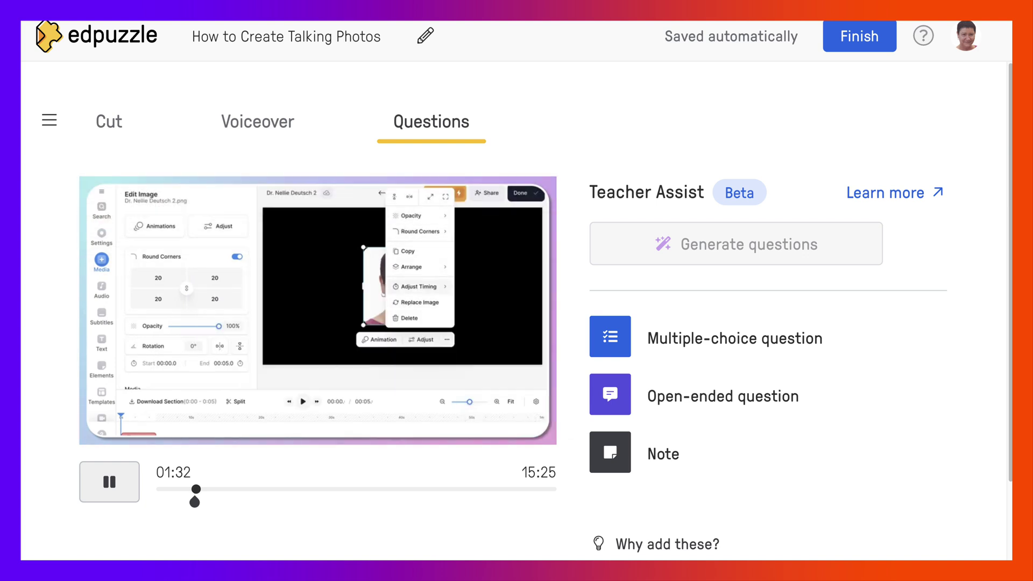
# Step: Play and pause the lesson video, then add a Note at 01:35
pyautogui.click(101, 467)
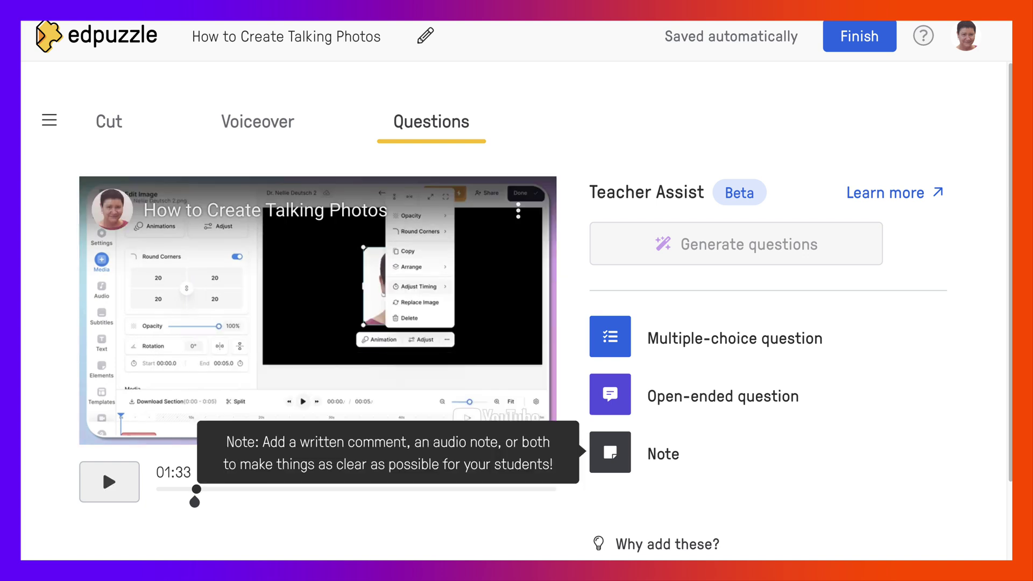
pyautogui.scroll(-2, 517, 308)
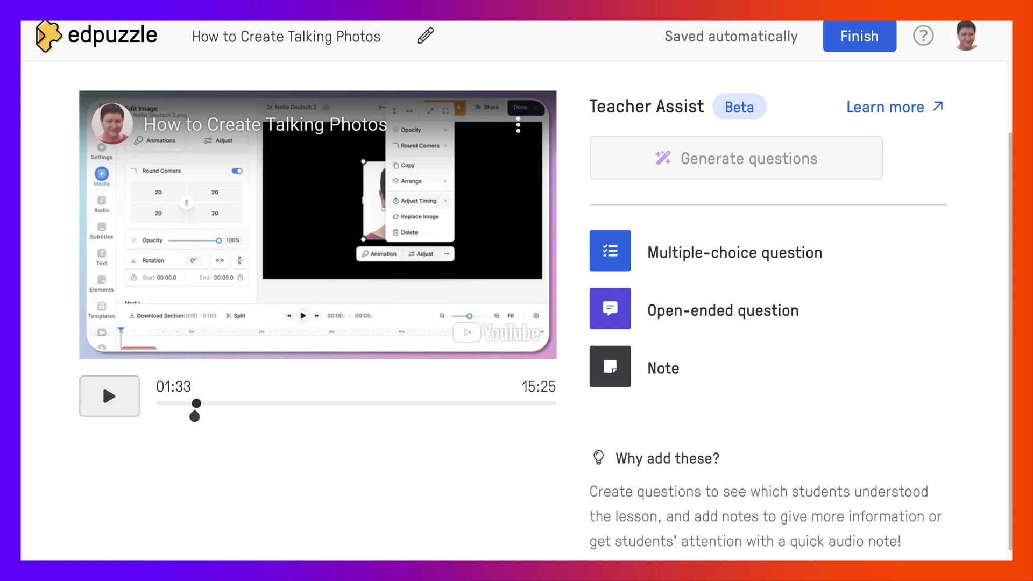
pyautogui.click(101, 382)
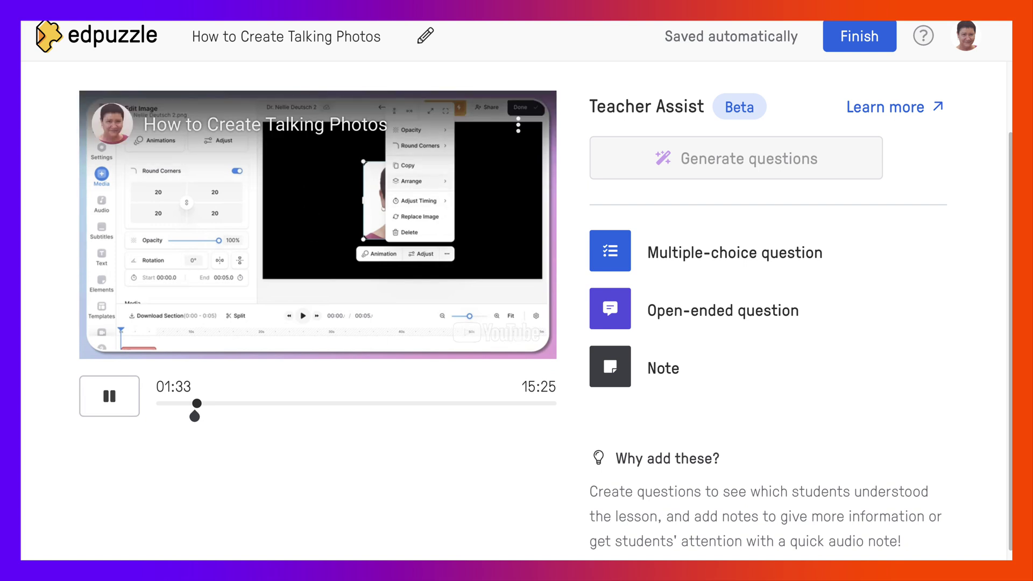
pyautogui.click(101, 382)
pyautogui.scroll(2, 101, 382)
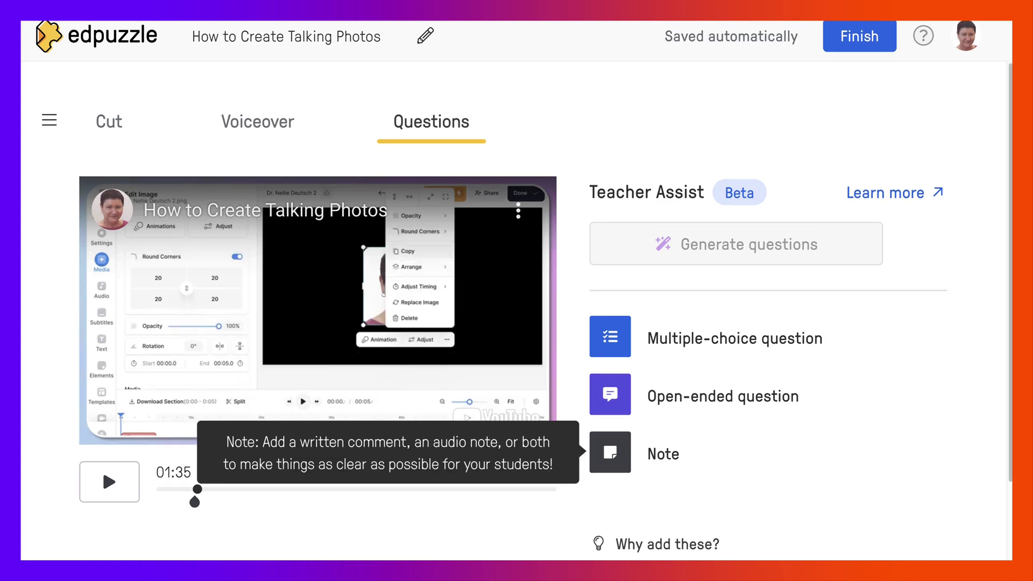
pyautogui.click(610, 452)
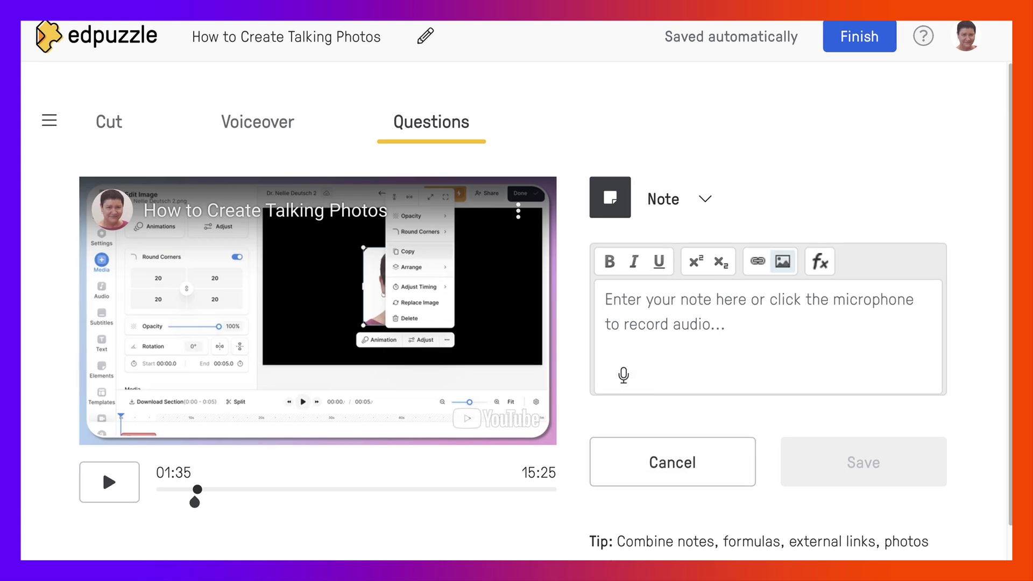
pyautogui.scroll(-1, 758, 261)
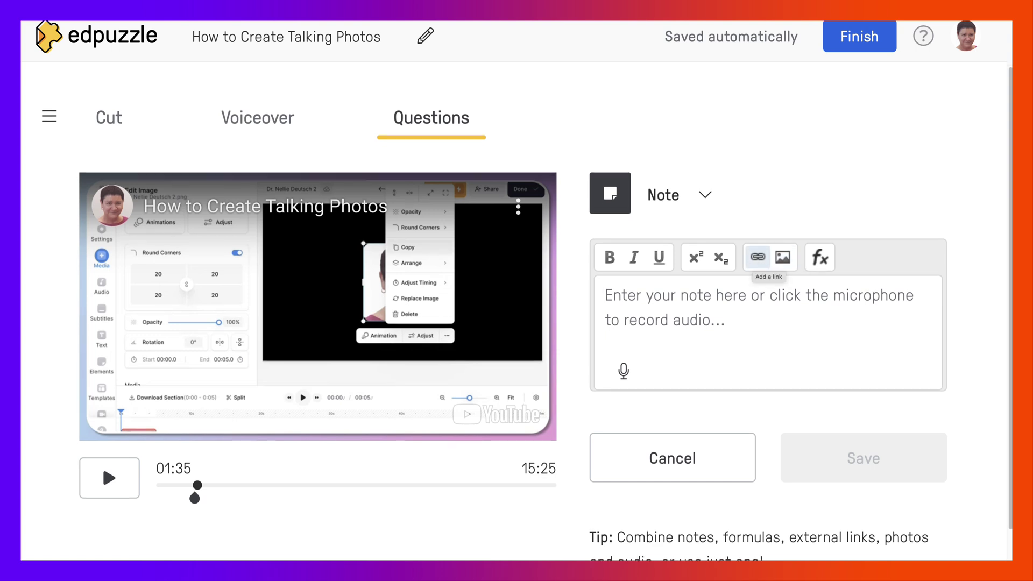
pyautogui.scroll(1, 758, 261)
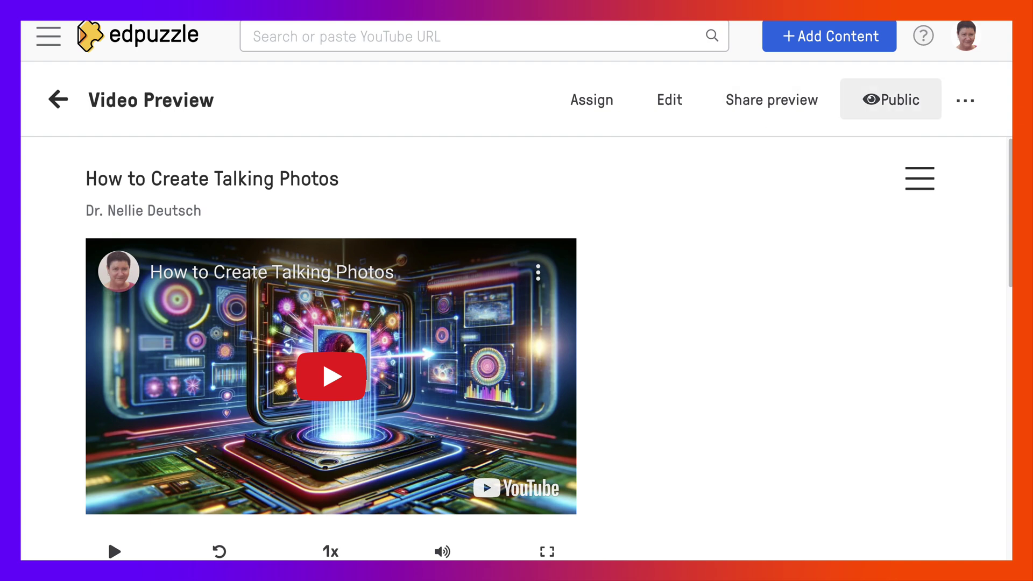
# Step: Confirm the video is already in the Tools for Student Collaboration playlist and cancel the dialog
pyautogui.click(965, 100)
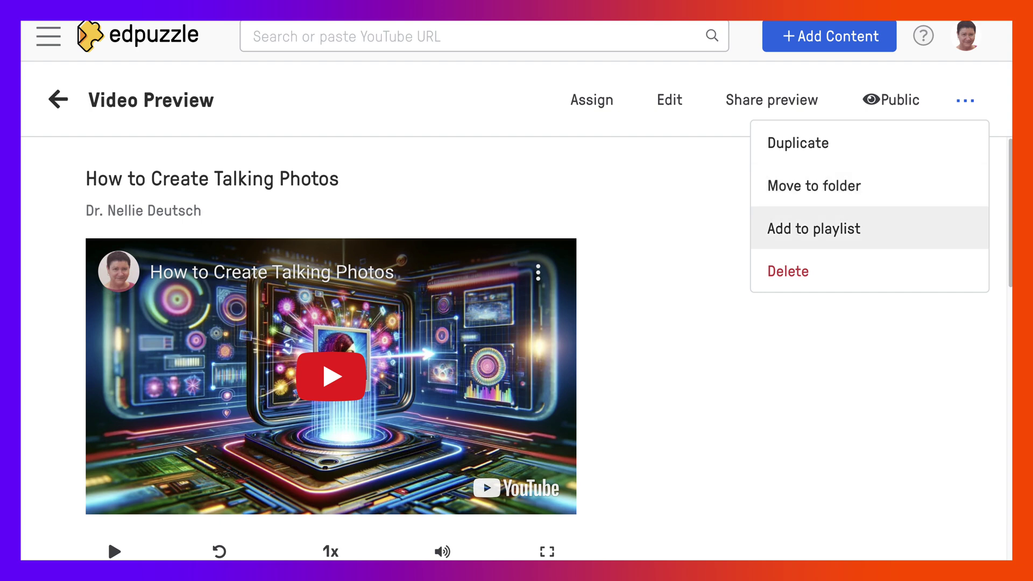
pyautogui.click(814, 228)
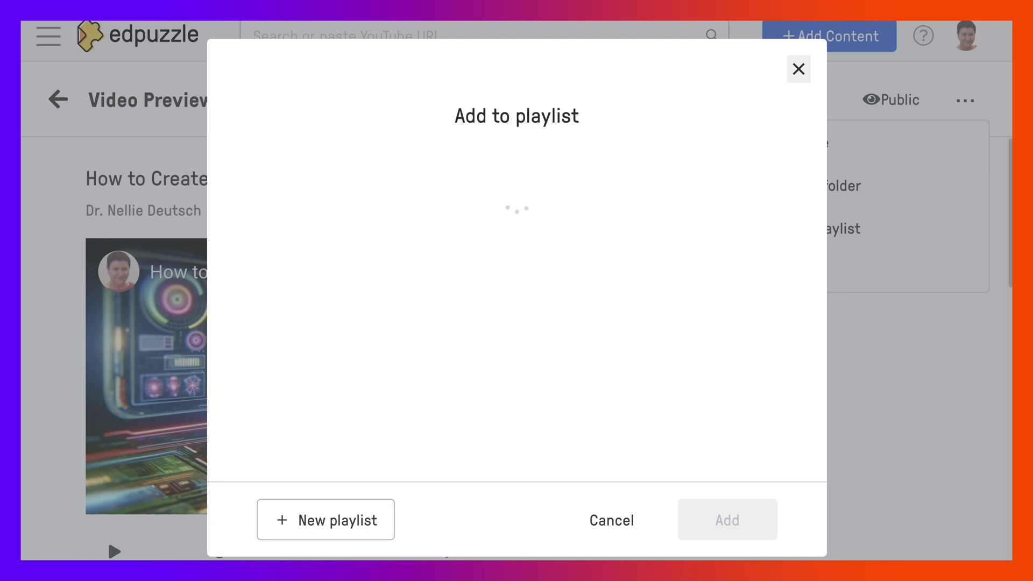
pyautogui.click(808, 5)
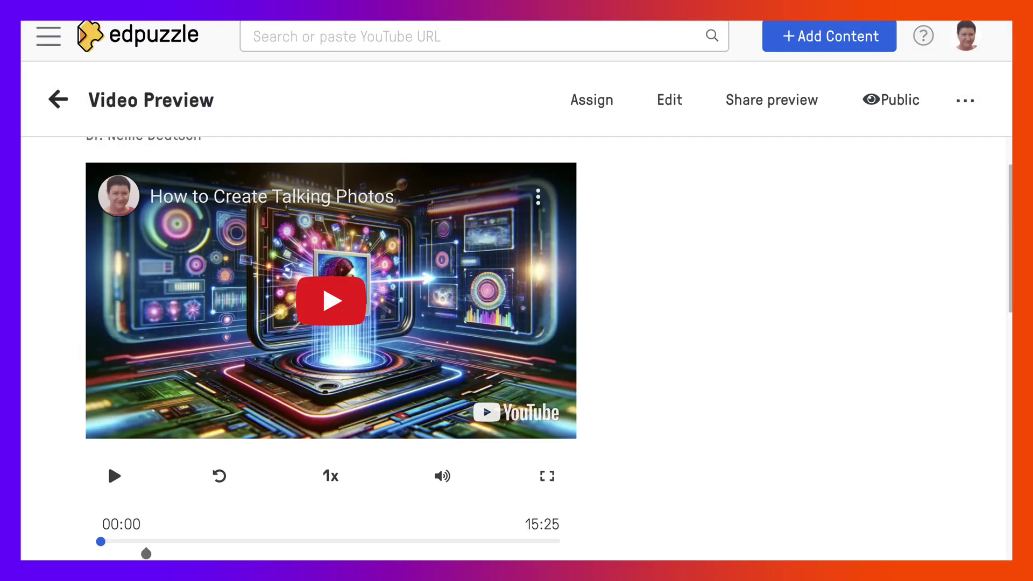
pyautogui.click(965, 100)
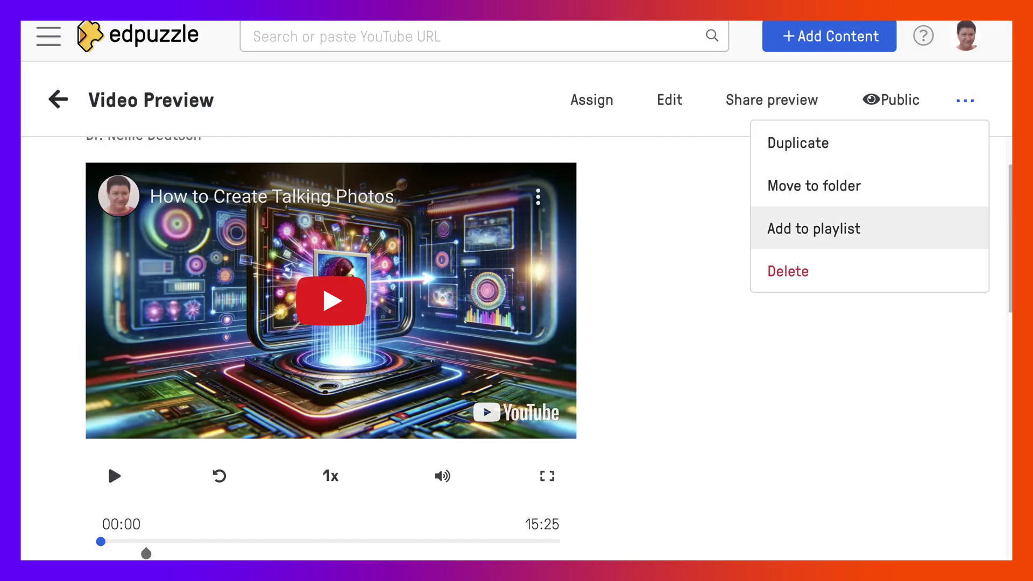
pyautogui.click(815, 229)
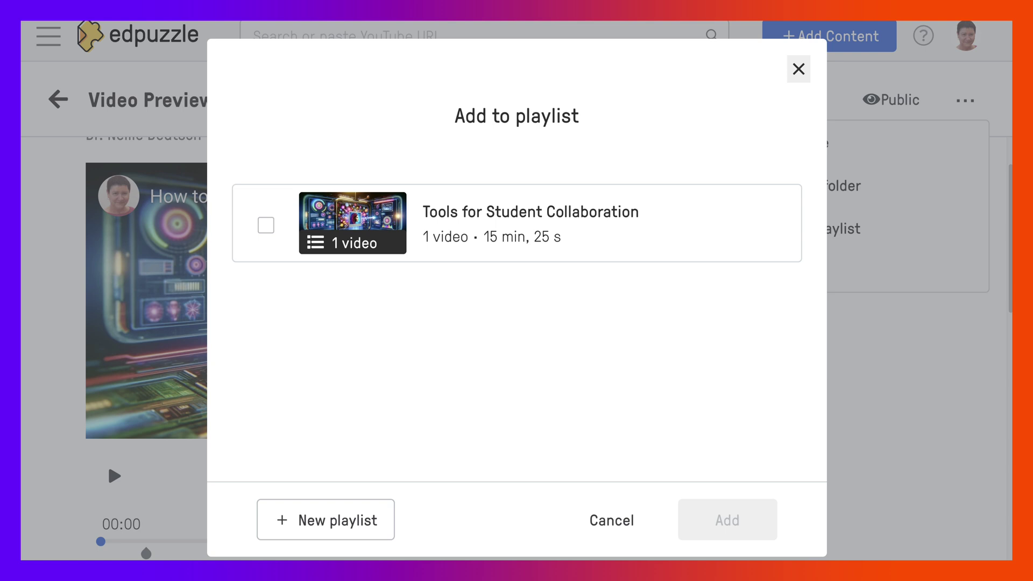
pyautogui.click(266, 225)
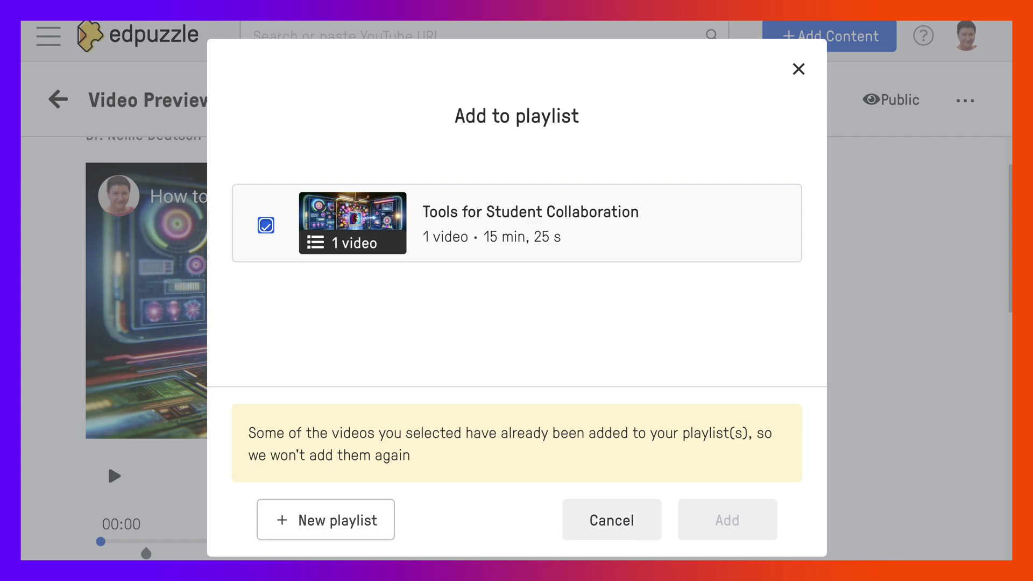
pyautogui.click(612, 520)
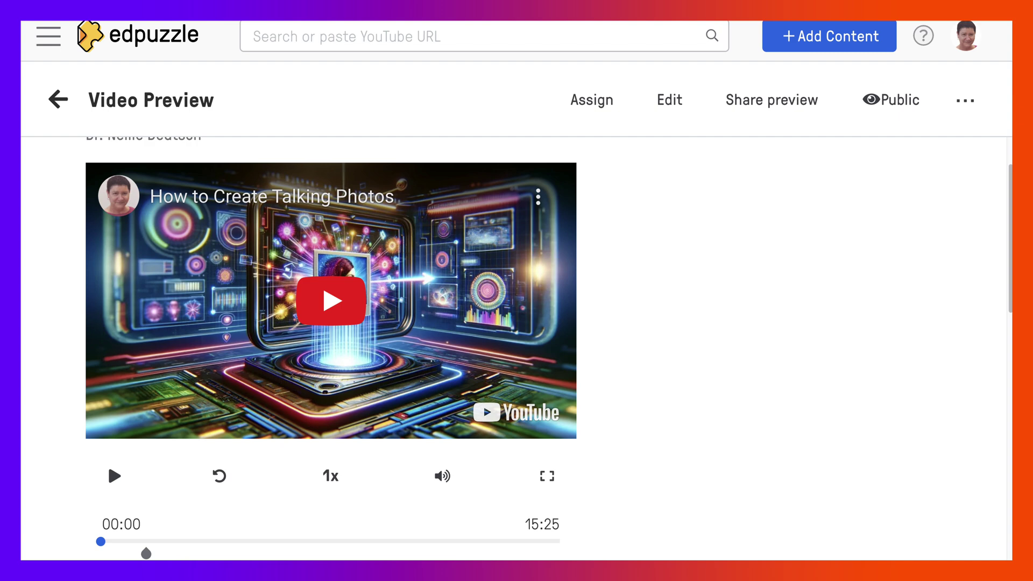
# Step: In My Content, filter to Playlists and select Tools for Student Collaboration
pyautogui.click(48, 36)
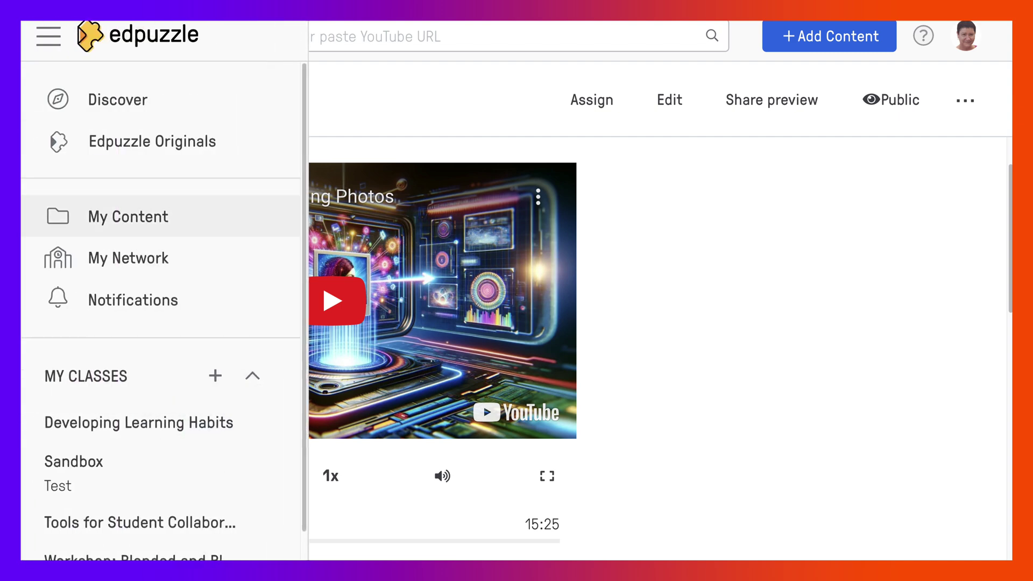
pyautogui.click(128, 216)
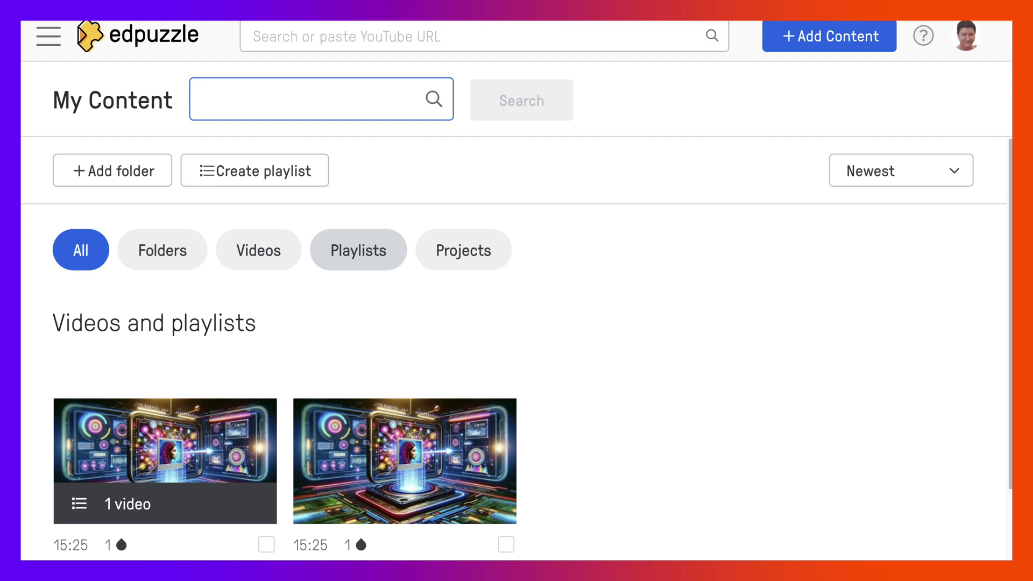
pyautogui.click(359, 250)
pyautogui.scroll(-3, 516, 350)
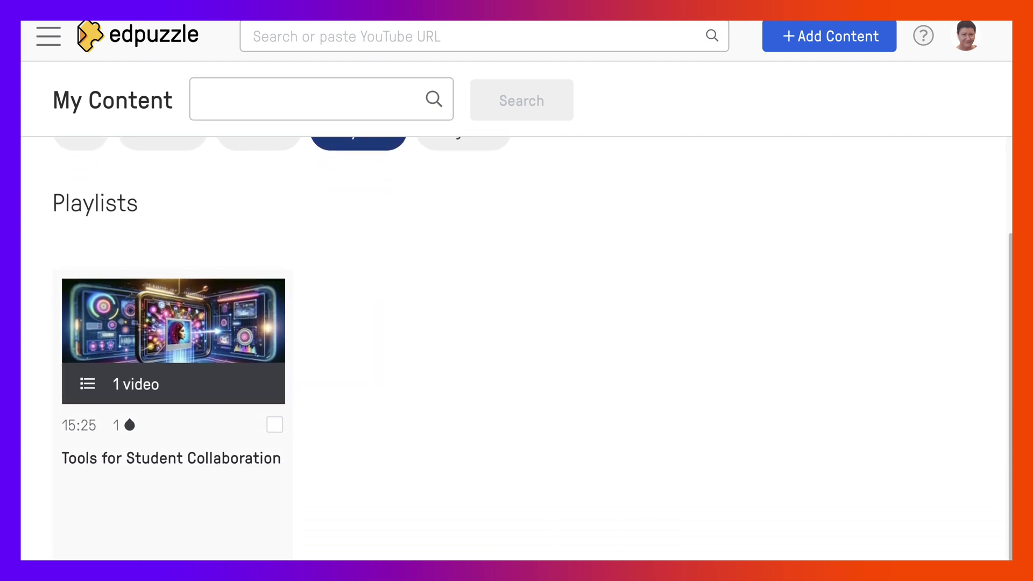
pyautogui.click(275, 424)
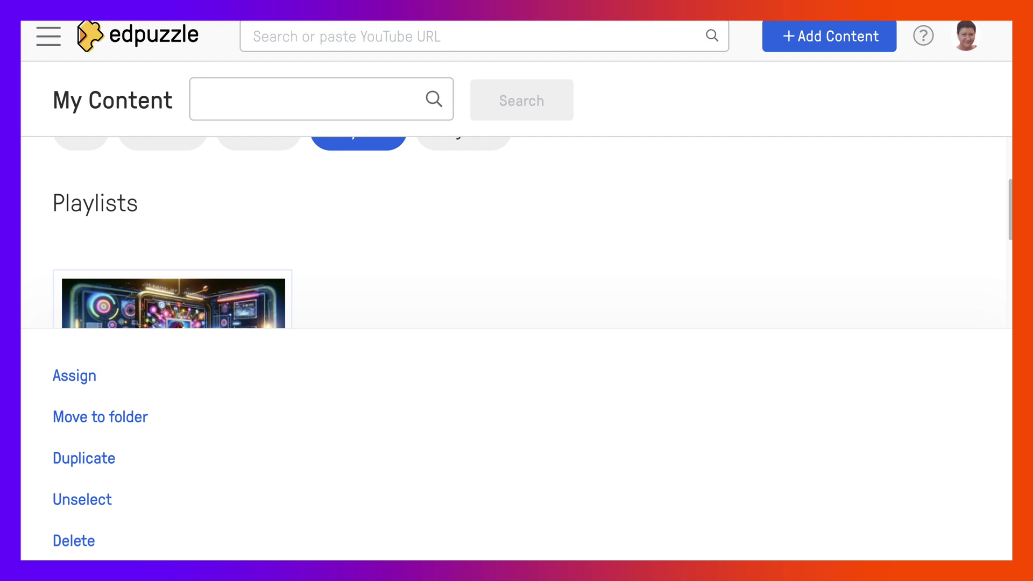
pyautogui.scroll(3, 516, 231)
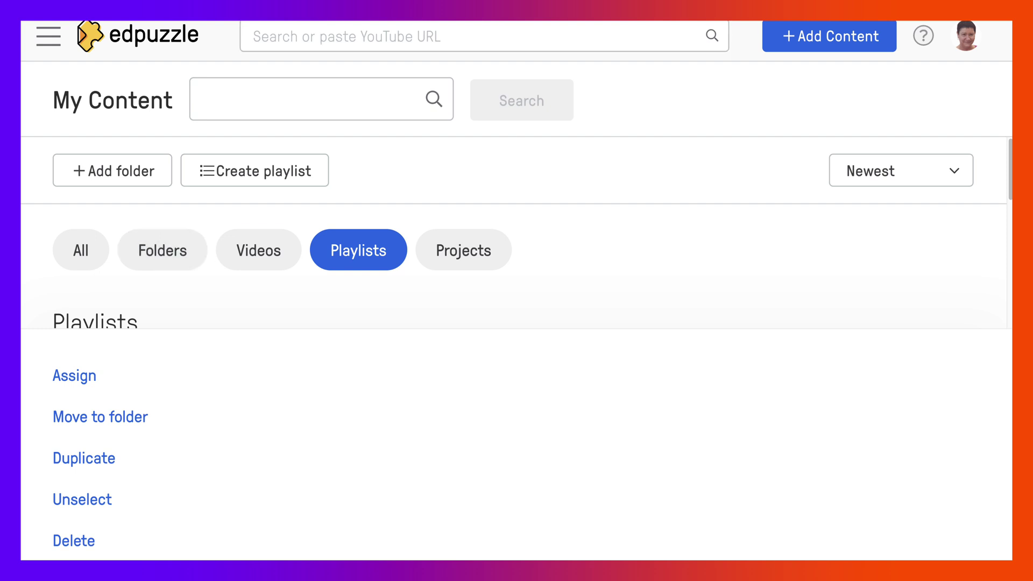
# Step: Browse the Videos and Projects filters, then scroll the navigation menu to My Classes
pyautogui.click(258, 250)
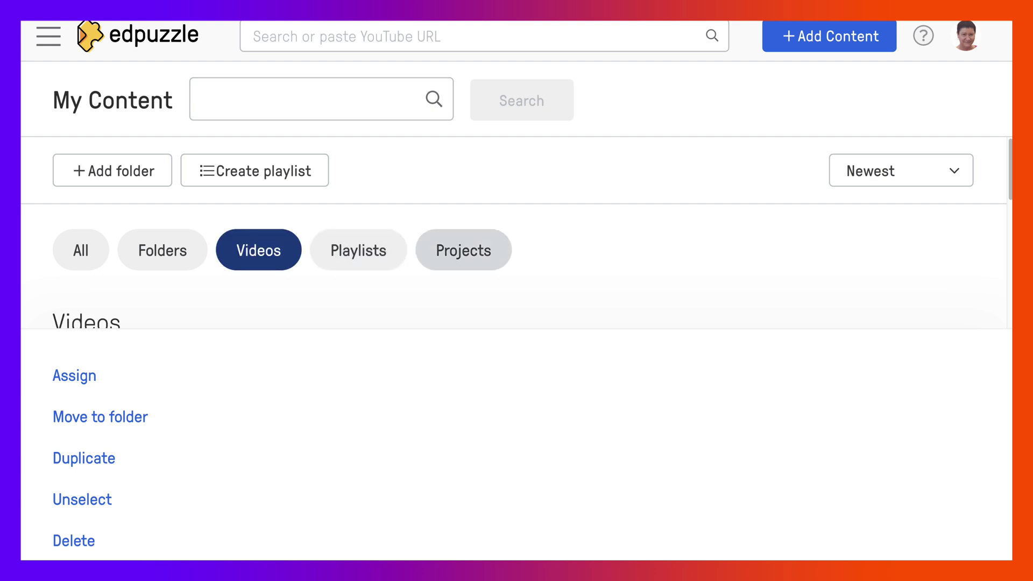
pyautogui.click(463, 250)
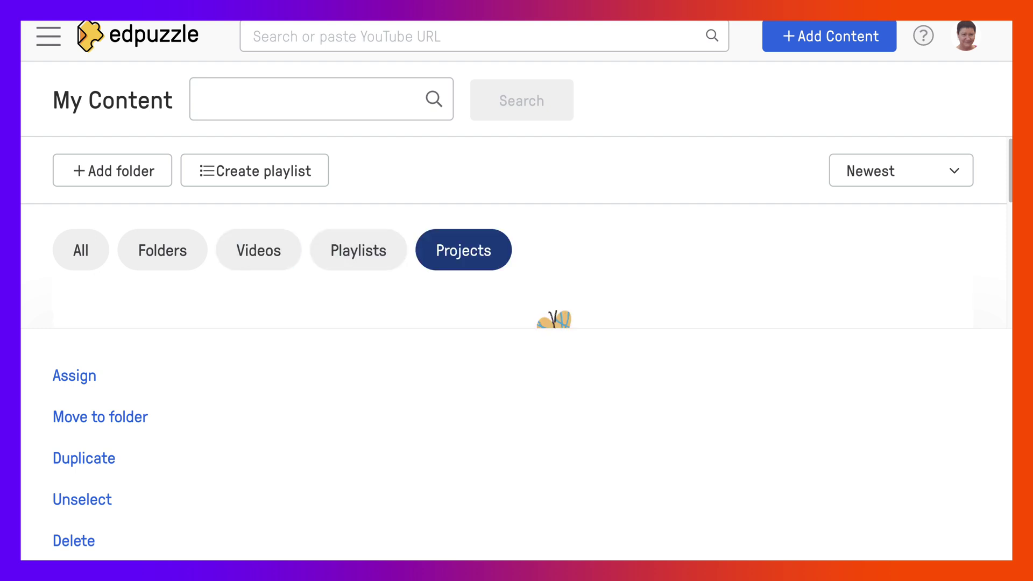
pyautogui.click(48, 37)
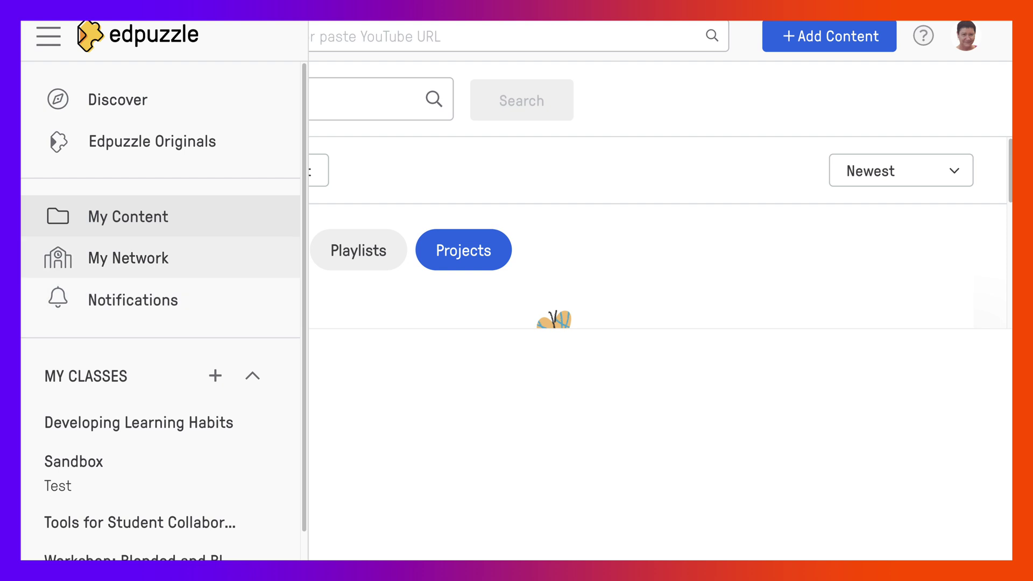
pyautogui.scroll(-1, 161, 258)
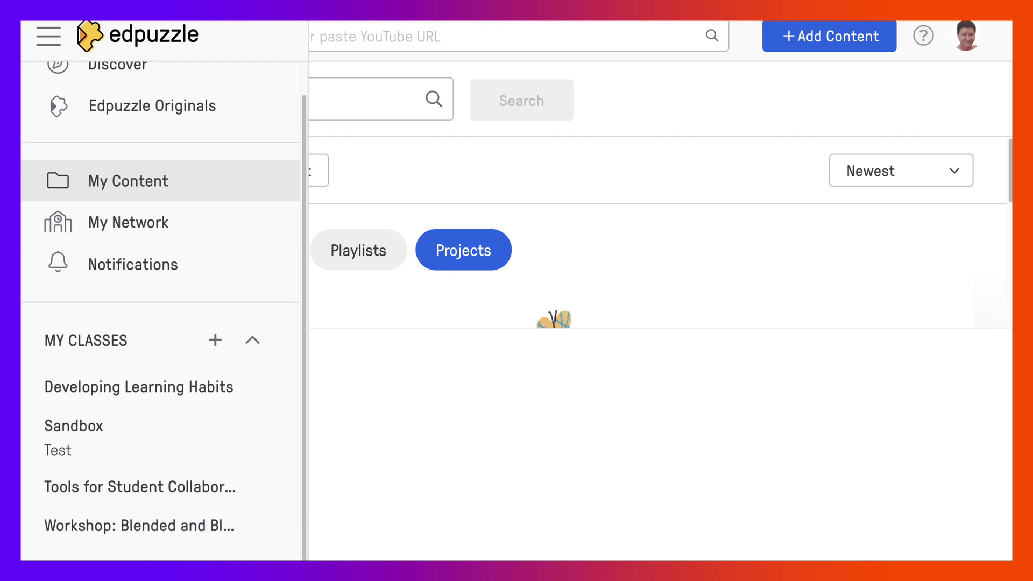
# Step: Check the Tools for Student Collaboration class's empty Assignments list, then return to the video preview
pyautogui.click(140, 487)
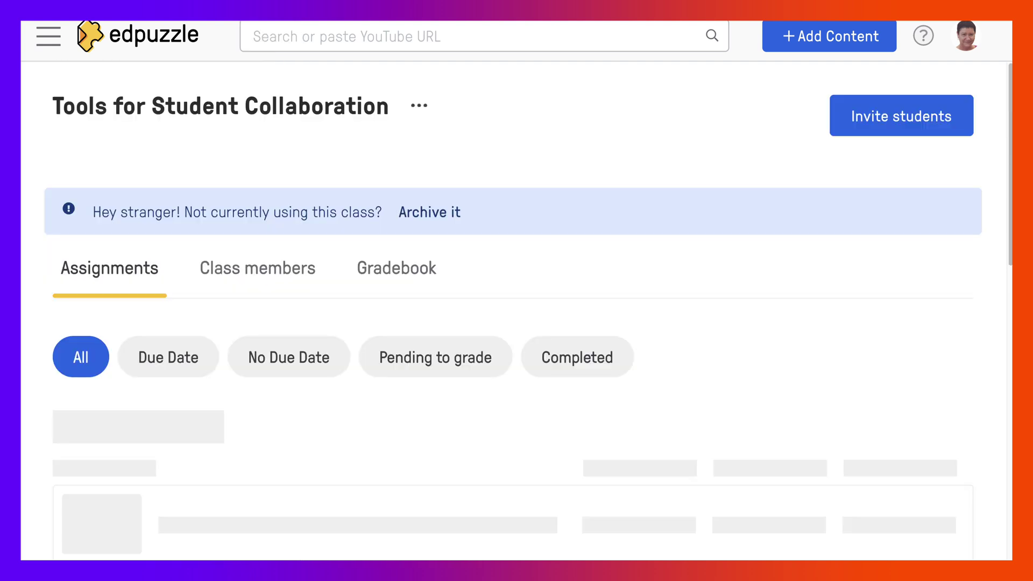
pyautogui.scroll(-1, 517, 312)
pyautogui.scroll(1, 517, 312)
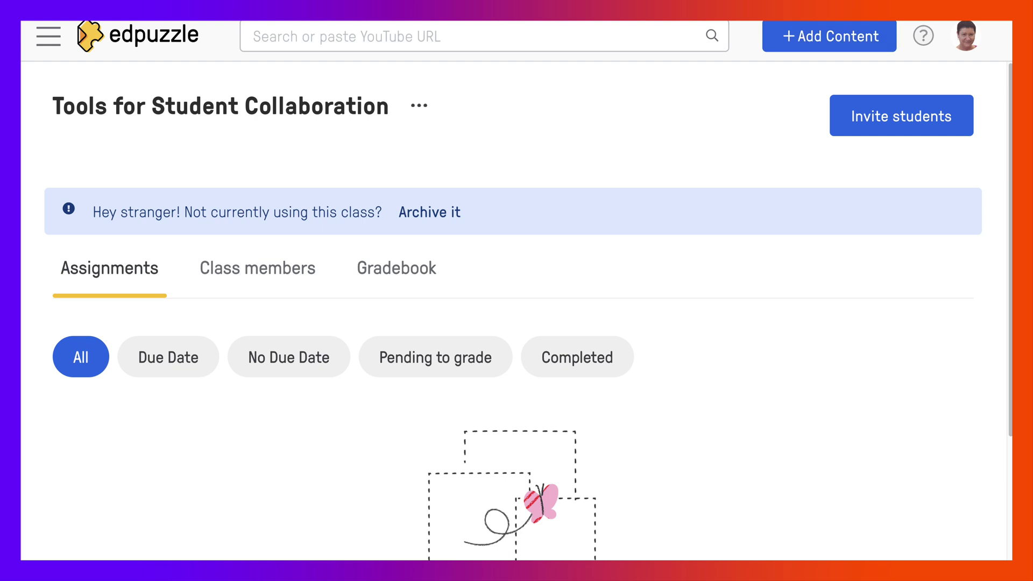
pyautogui.click(807, 3)
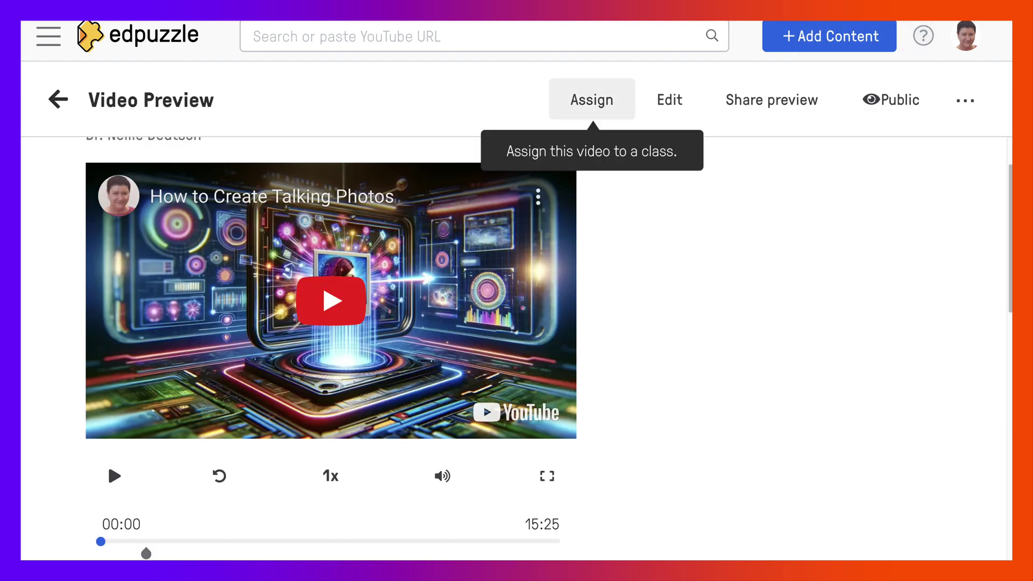
# Step: Assign the video to all students in Tools for Student Collaboration
pyautogui.click(592, 99)
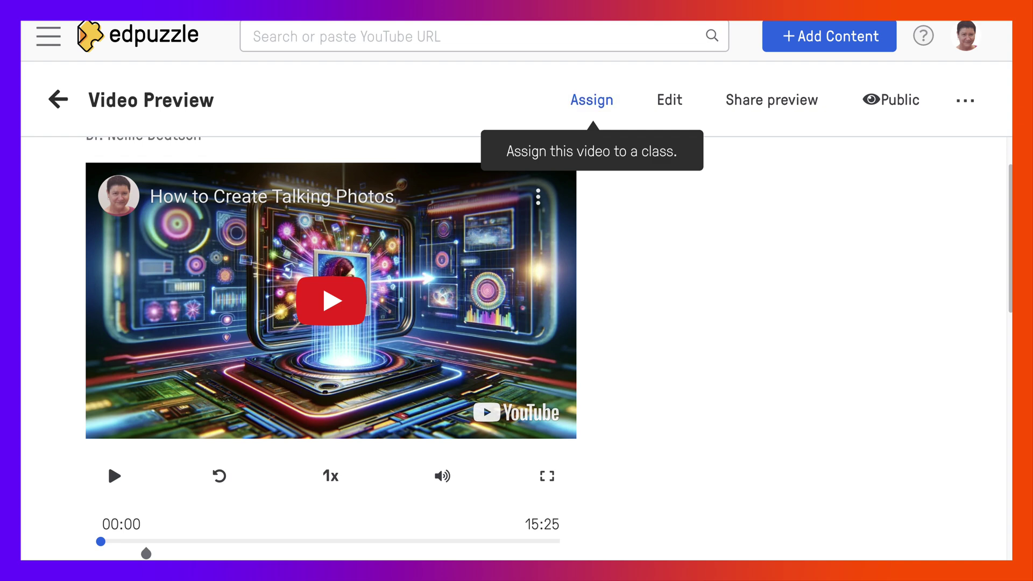
pyautogui.scroll(-5, 514, 269)
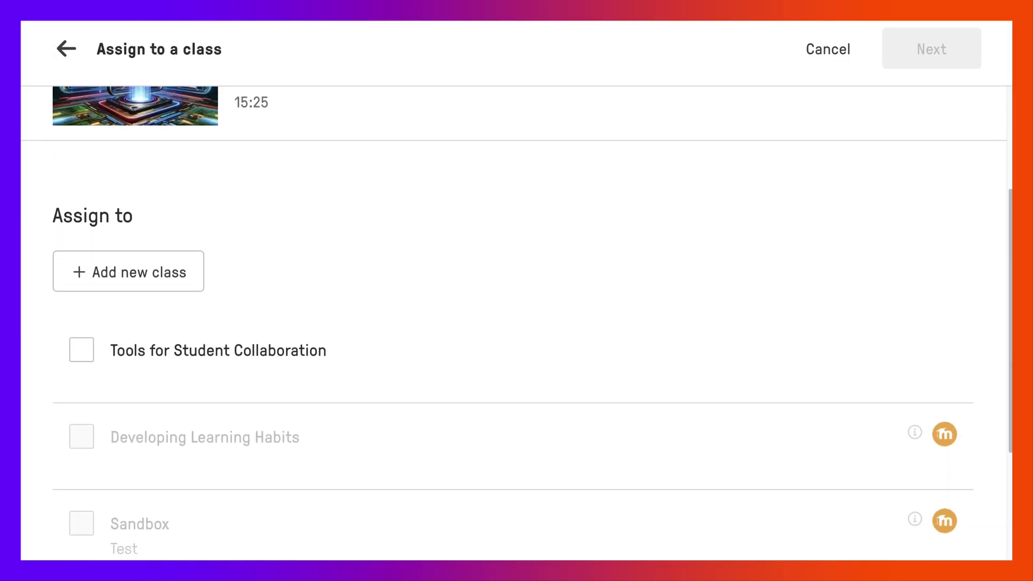
pyautogui.click(81, 251)
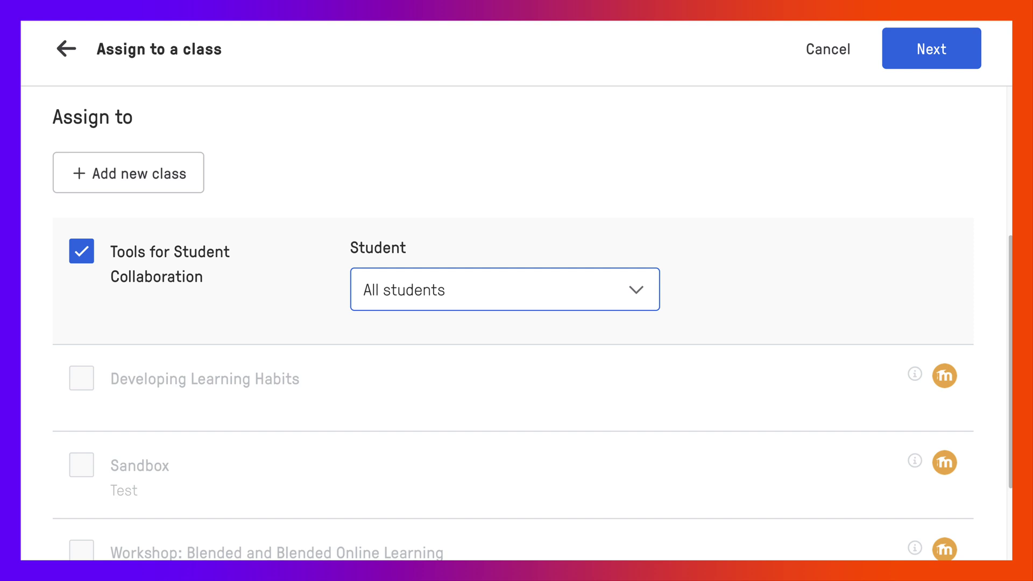
pyautogui.click(504, 289)
pyautogui.click(612, 411)
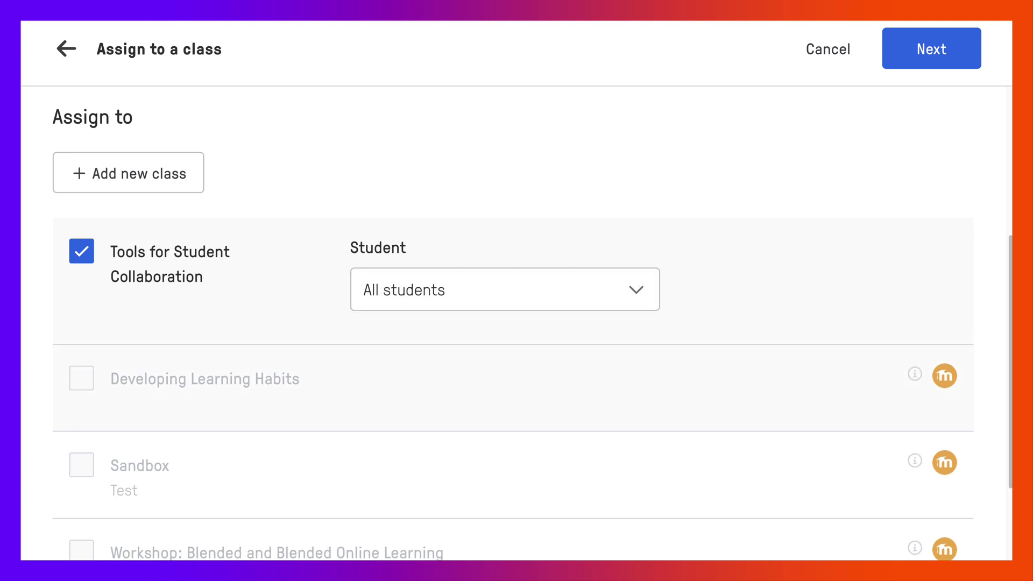
pyautogui.scroll(3, 505, 289)
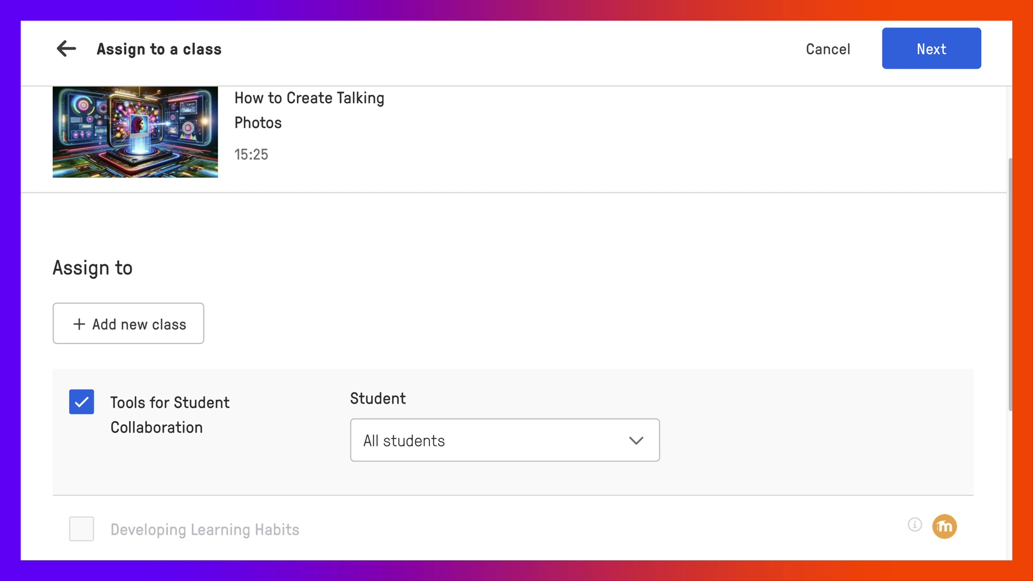
pyautogui.scroll(1, 513, 323)
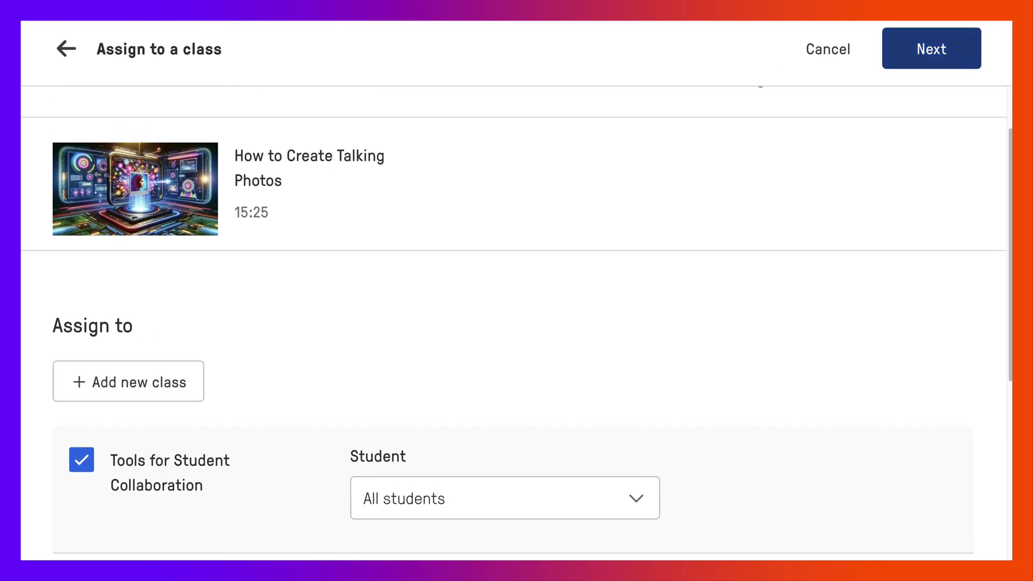
# Step: Review the assignment settings: start Today 12:00 am, no due date, skipping prevented
pyautogui.click(931, 48)
pyautogui.scroll(-2, 514, 322)
pyautogui.scroll(3, 514, 323)
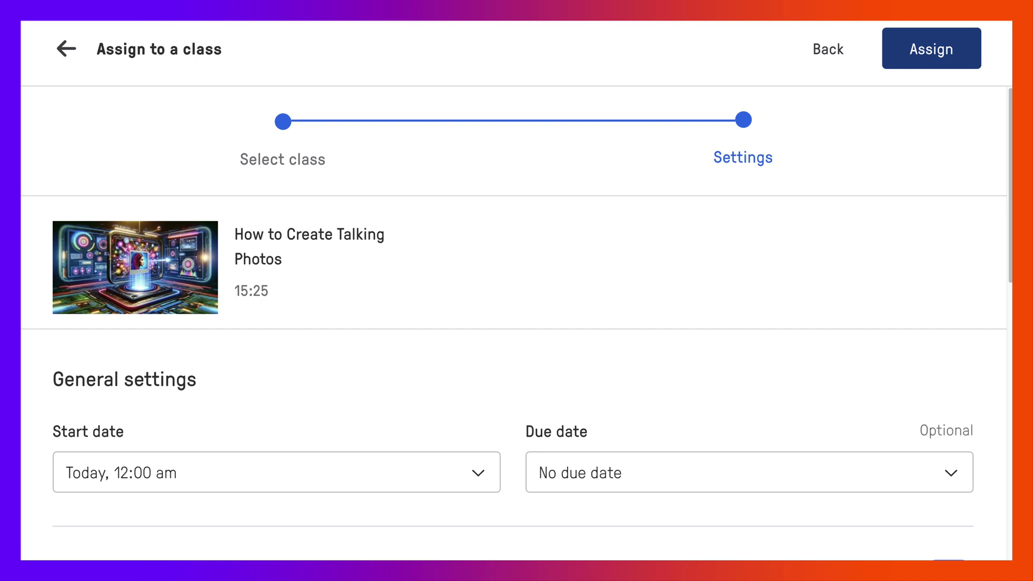
pyautogui.scroll(-2, 517, 323)
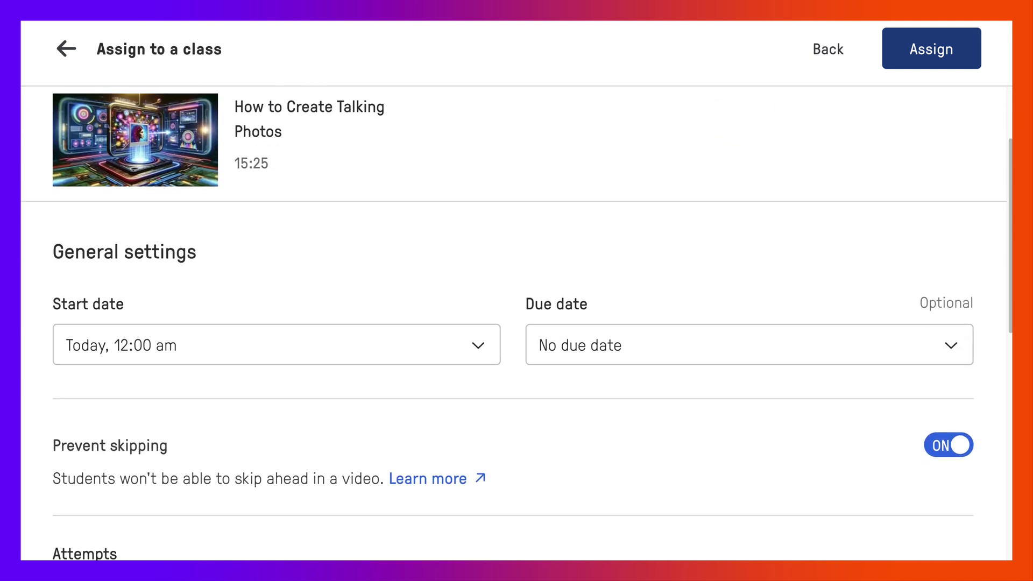
pyautogui.scroll(-2, 517, 323)
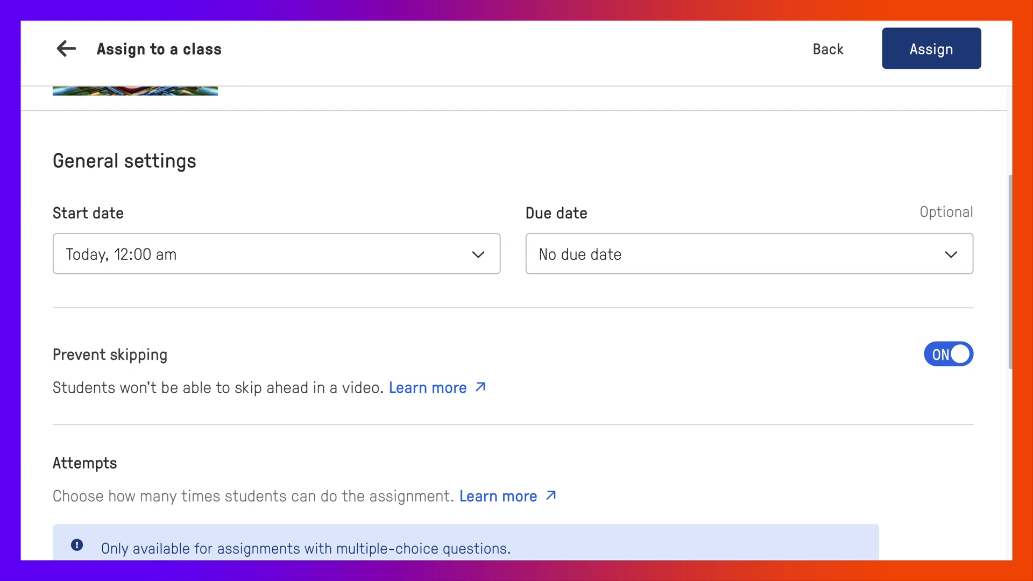
pyautogui.scroll(-1, 516, 323)
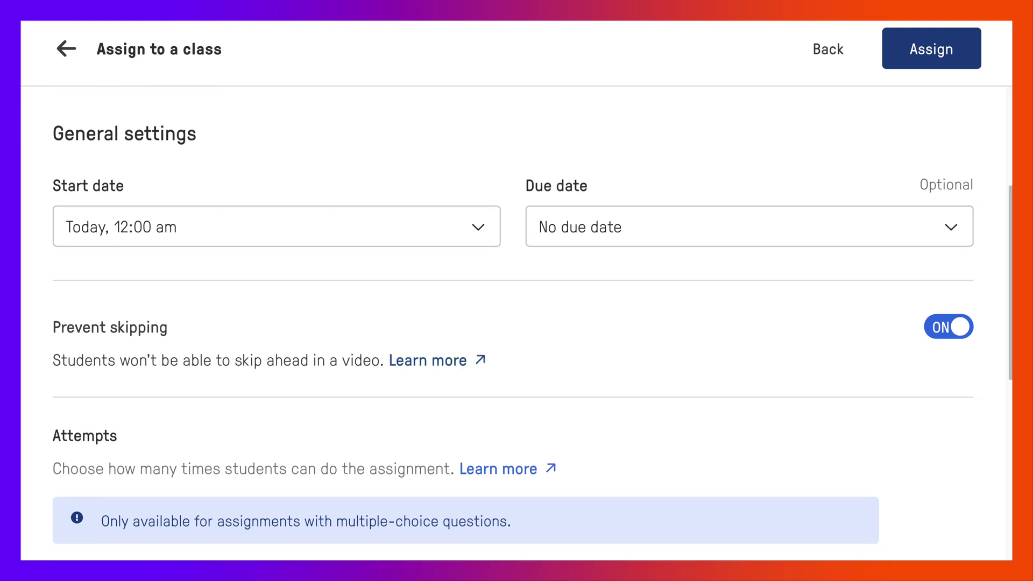
pyautogui.scroll(-2, 517, 323)
pyautogui.scroll(2, 516, 323)
pyautogui.scroll(-2, 516, 323)
pyautogui.scroll(-1, 516, 323)
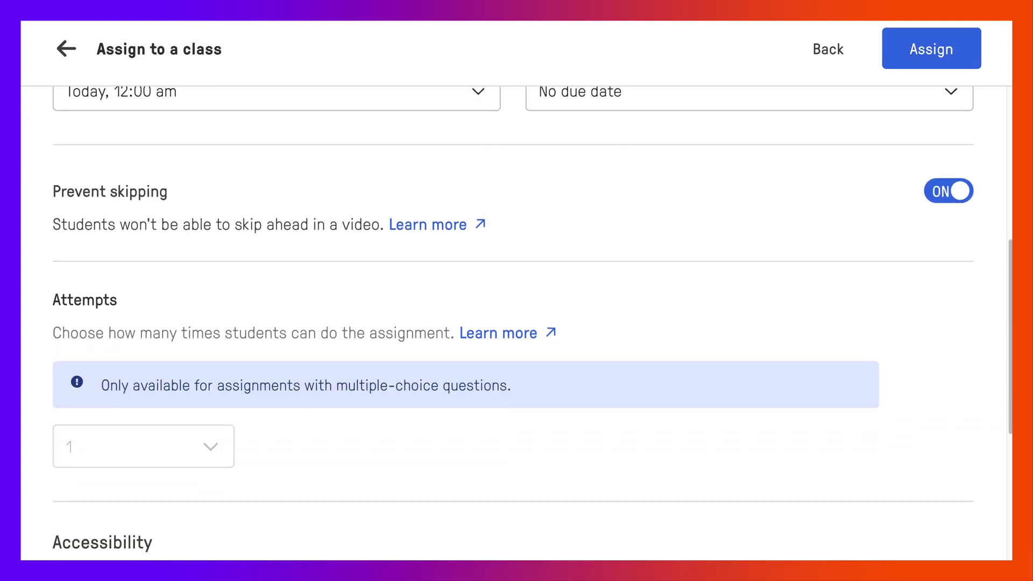
pyautogui.scroll(7, 517, 323)
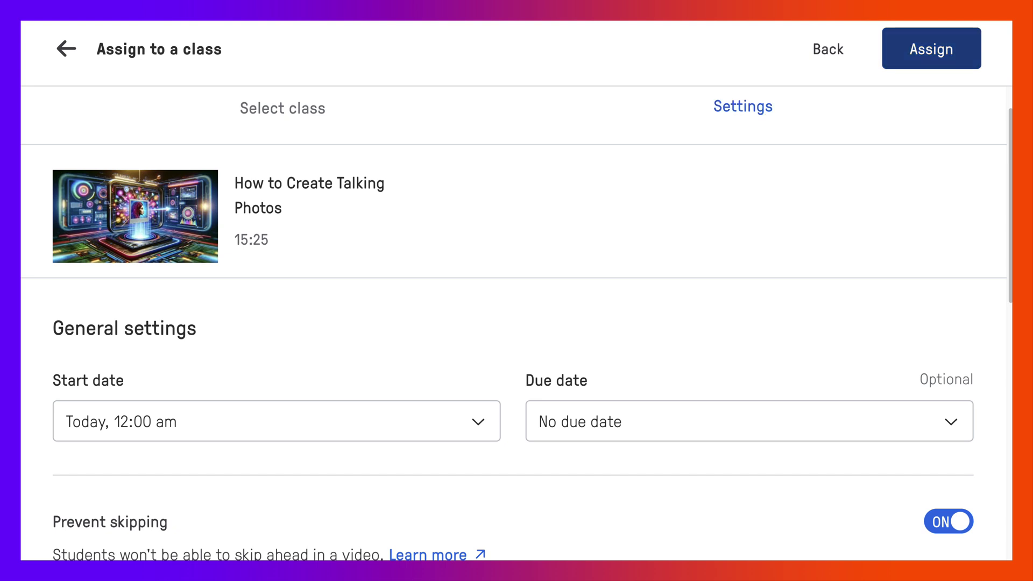
# Step: Assign 'How to Create Talking Photos' to the class and review its open-ended question at 01:28
pyautogui.click(932, 49)
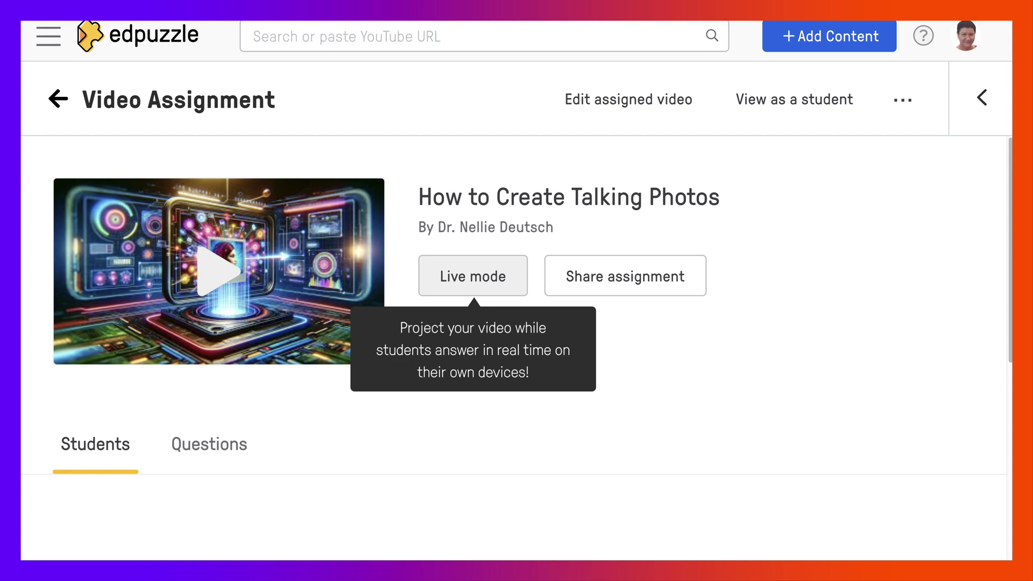
pyautogui.click(209, 445)
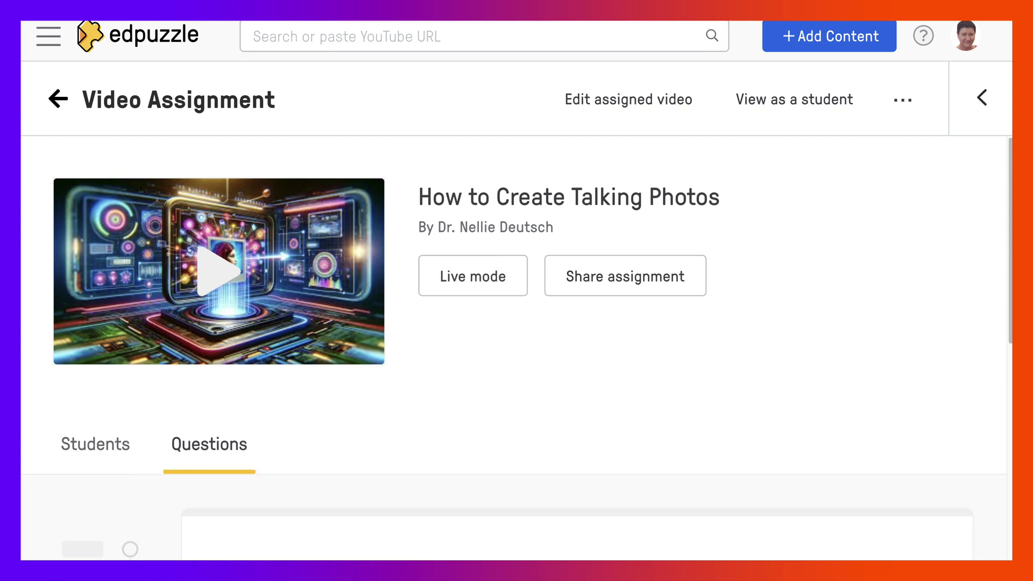
pyautogui.scroll(-3, 220, 508)
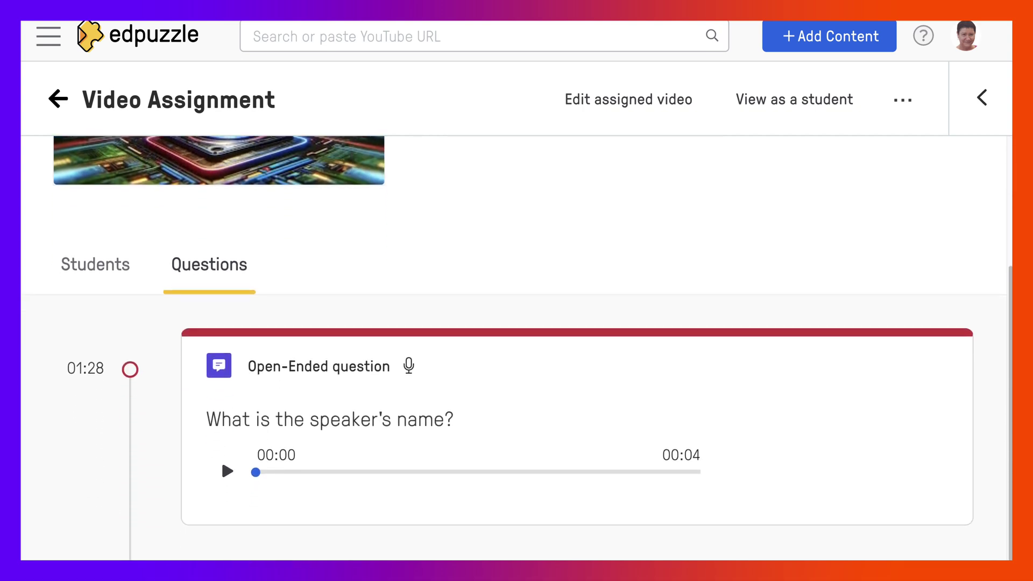
pyautogui.scroll(3, 221, 456)
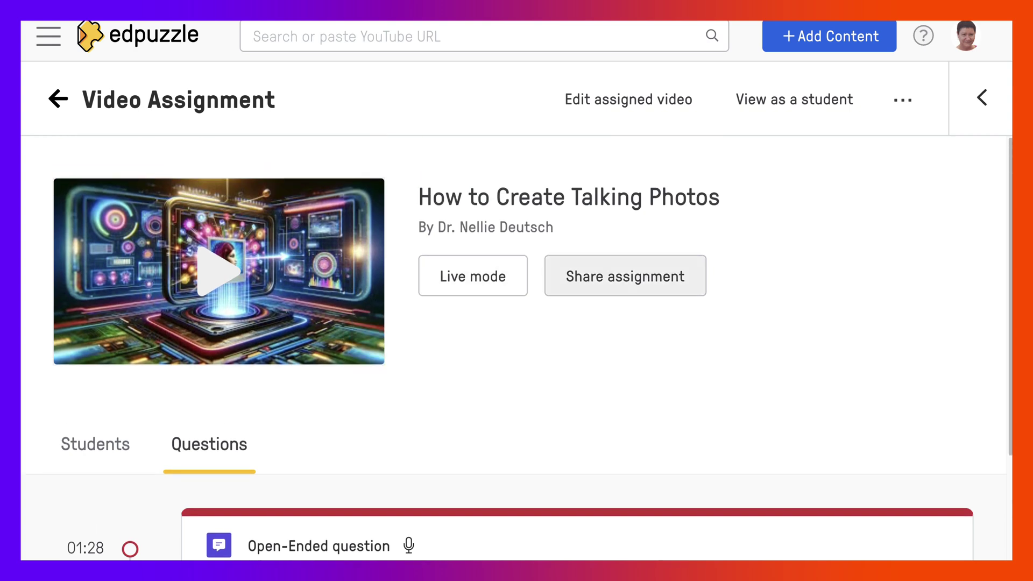
# Step: Set the assignment's embed code to Small size (359 × 340) and copy it
pyautogui.click(625, 276)
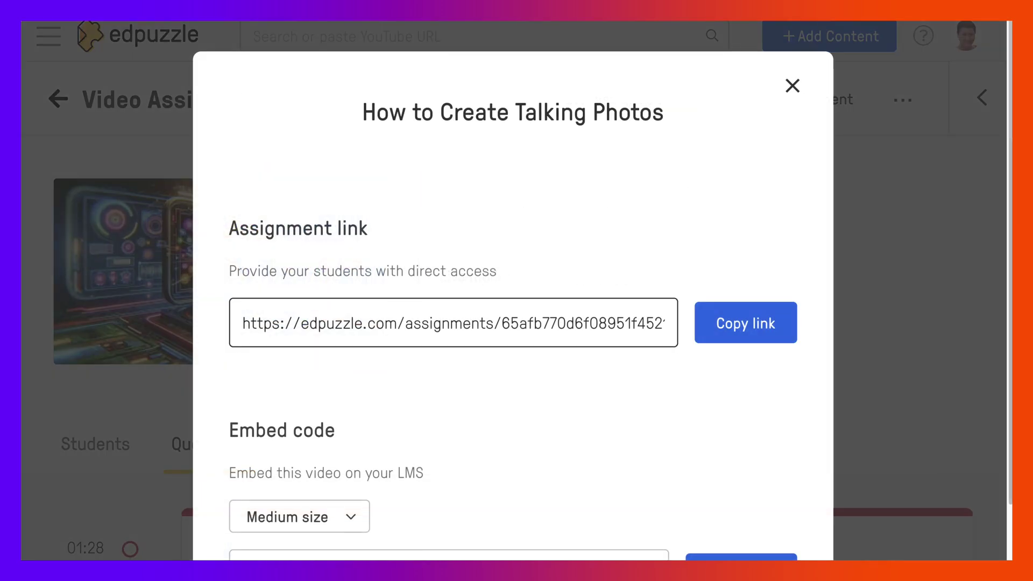
pyautogui.scroll(-2, 513, 291)
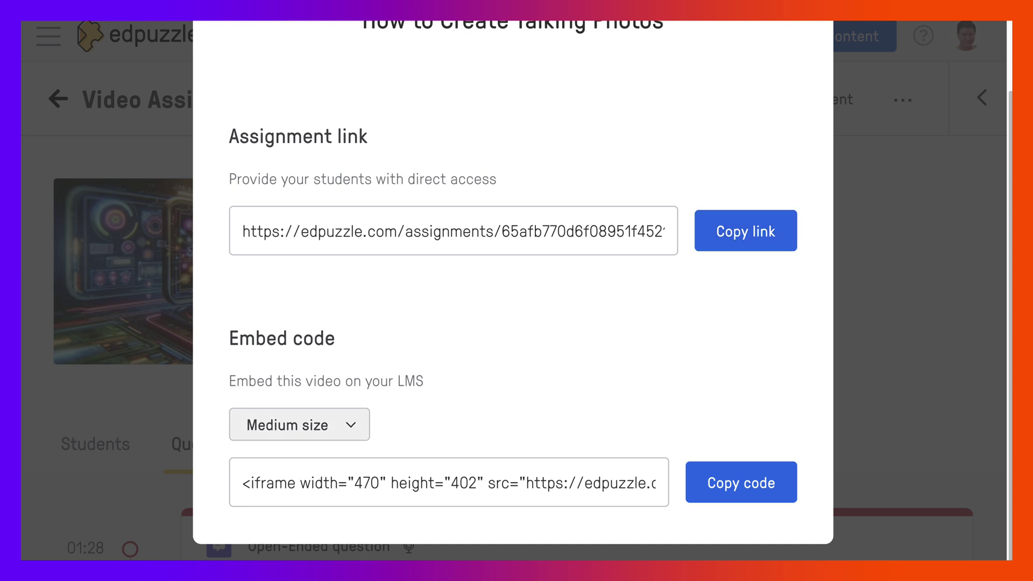
pyautogui.click(299, 425)
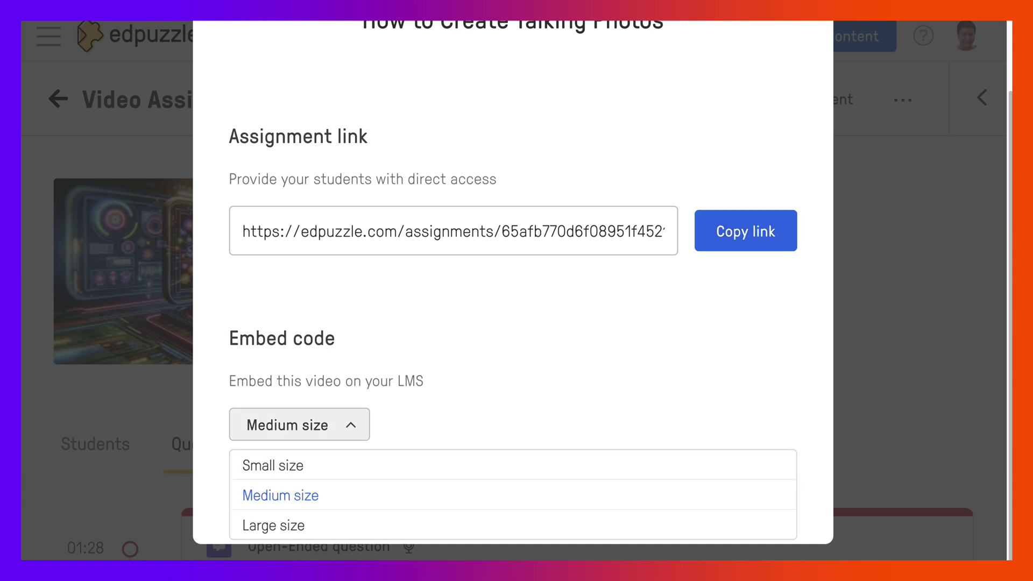
pyautogui.click(280, 495)
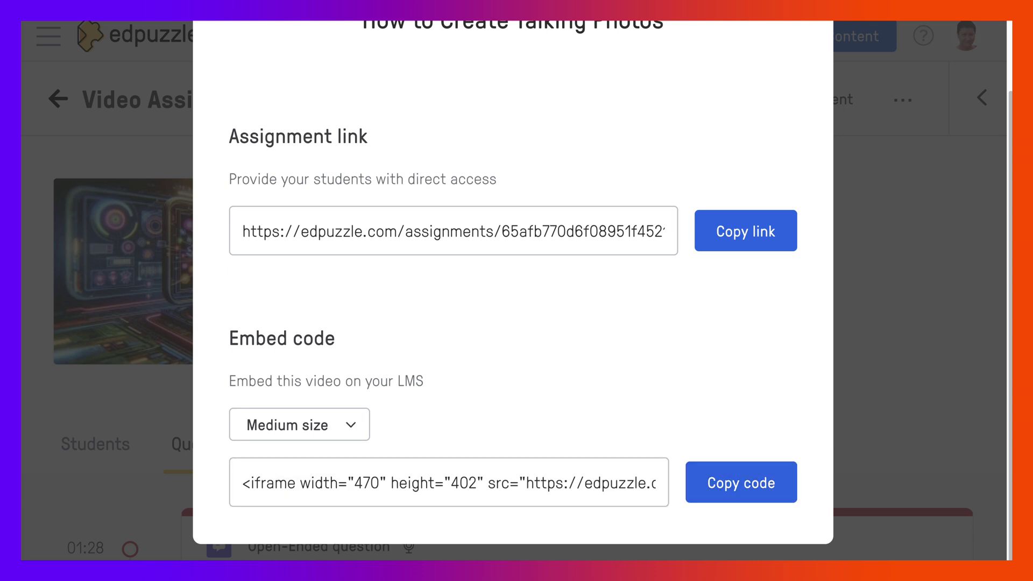
pyautogui.click(299, 424)
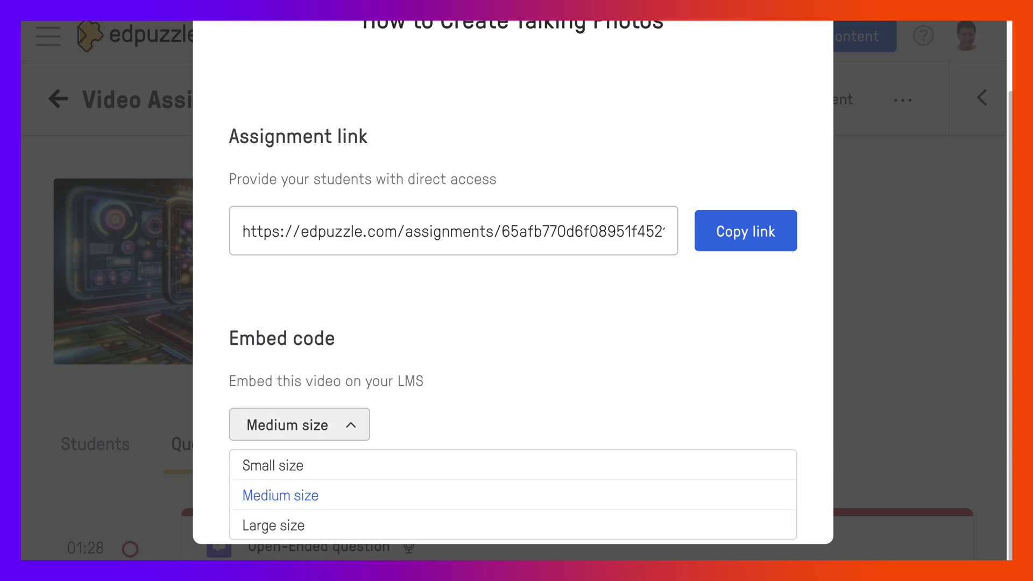
pyautogui.click(273, 464)
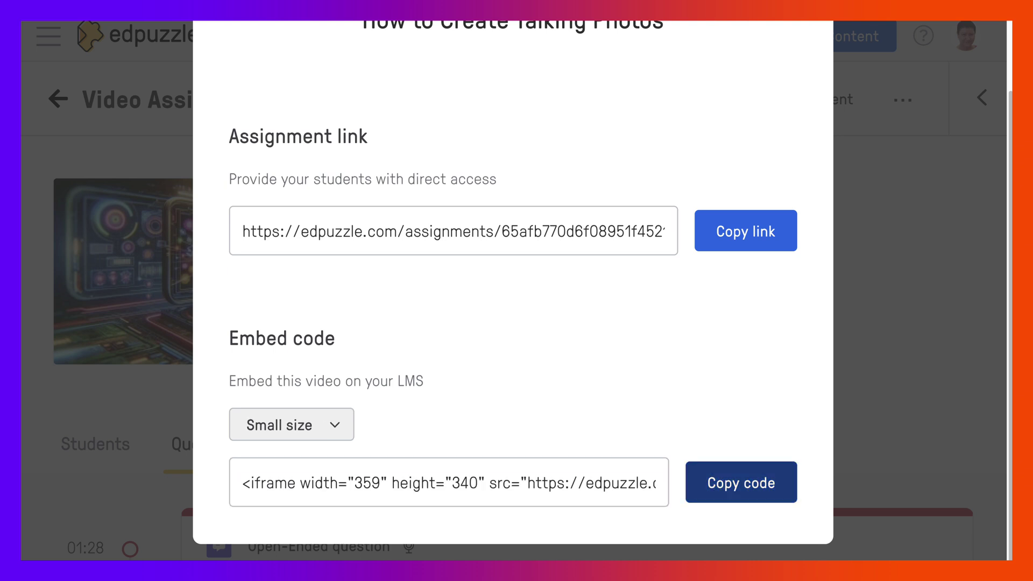
pyautogui.click(741, 482)
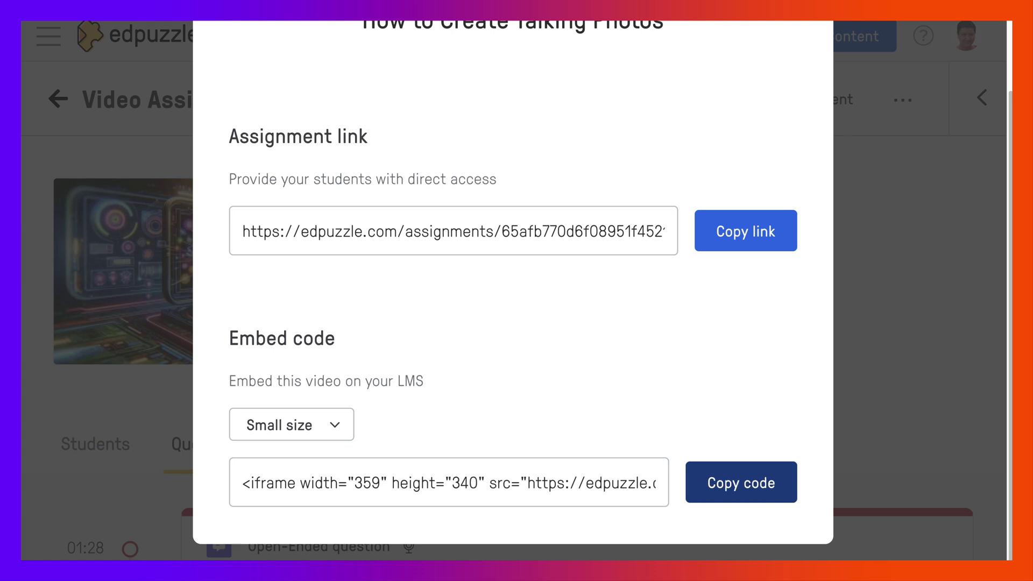
pyautogui.click(808, 6)
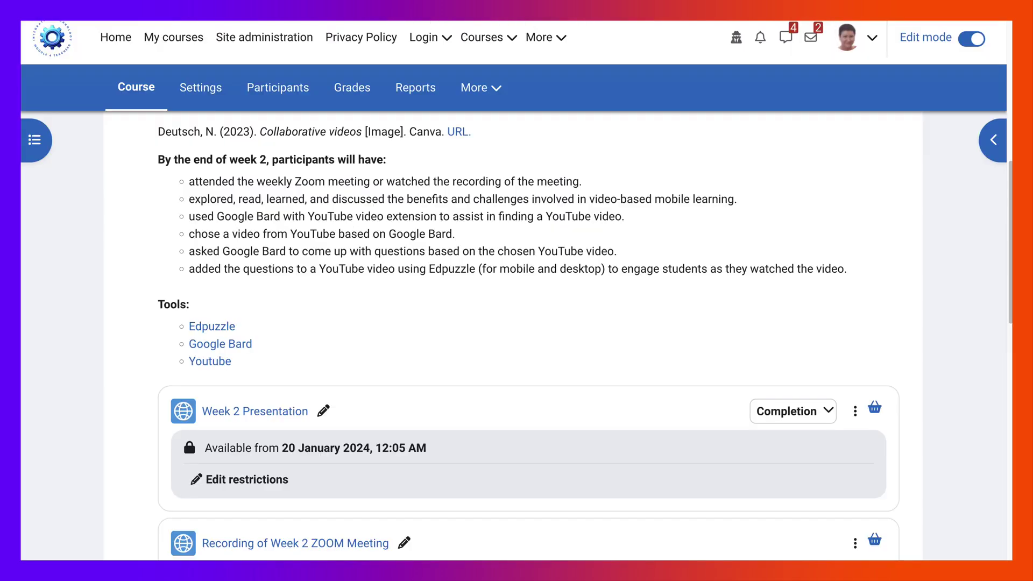
# Step: Scroll the Moodle course page to find the Interactive Videos (Week 2) forum
pyautogui.scroll(-4, 527, 334)
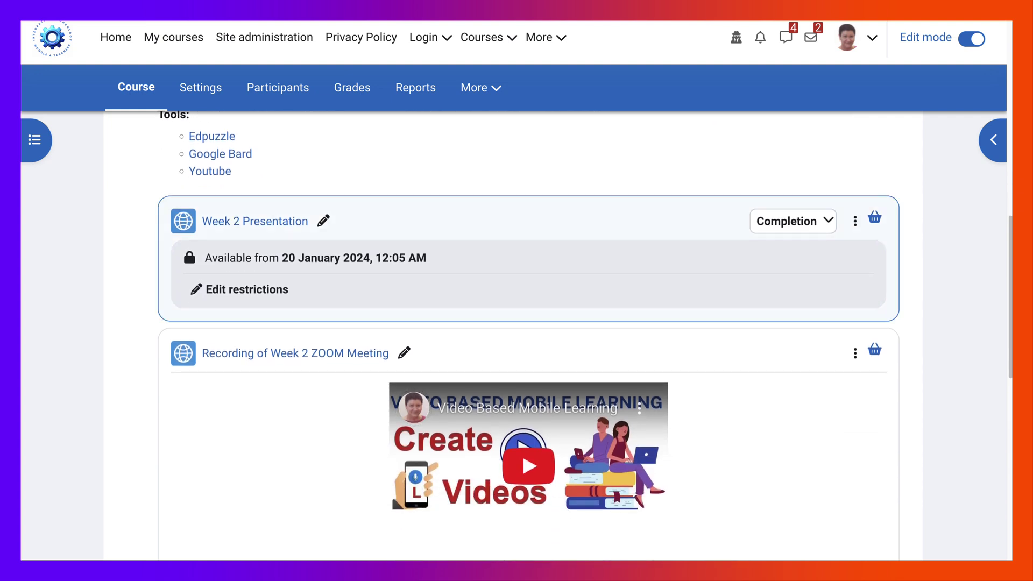
pyautogui.scroll(-1, 527, 334)
pyautogui.scroll(-1, 527, 334)
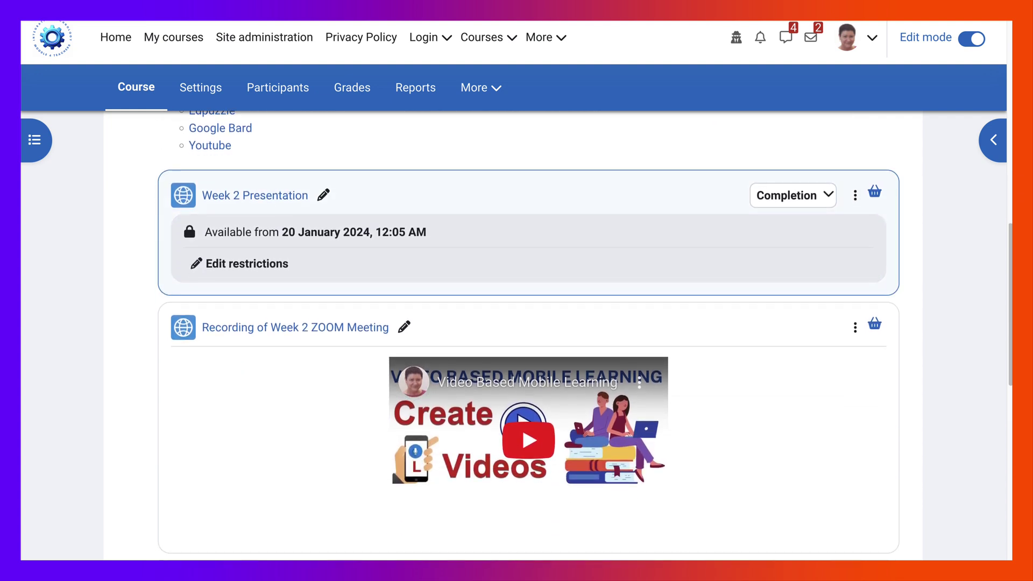
pyautogui.scroll(-6, 528, 334)
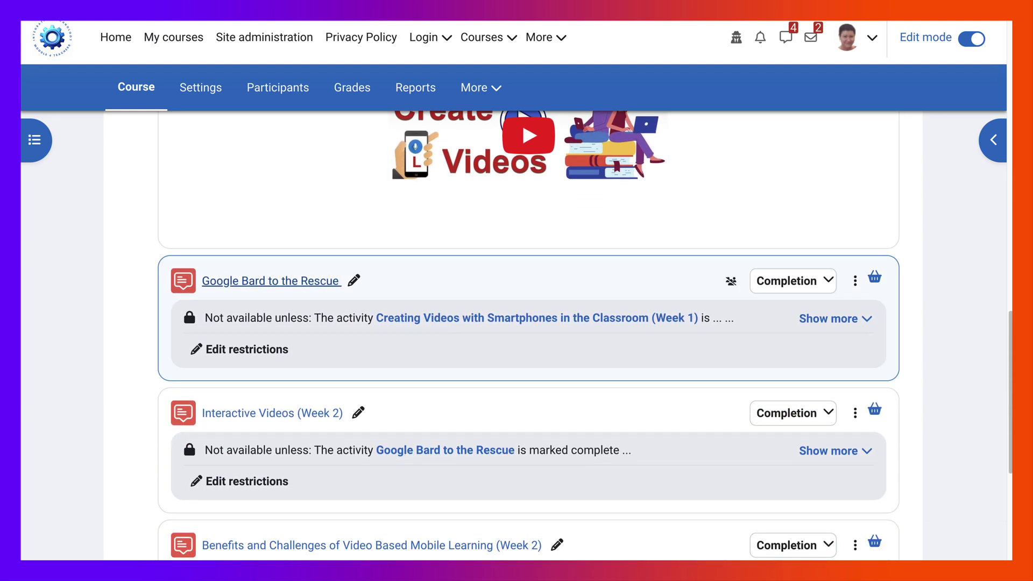
pyautogui.scroll(-1, 269, 284)
pyautogui.scroll(3, 528, 333)
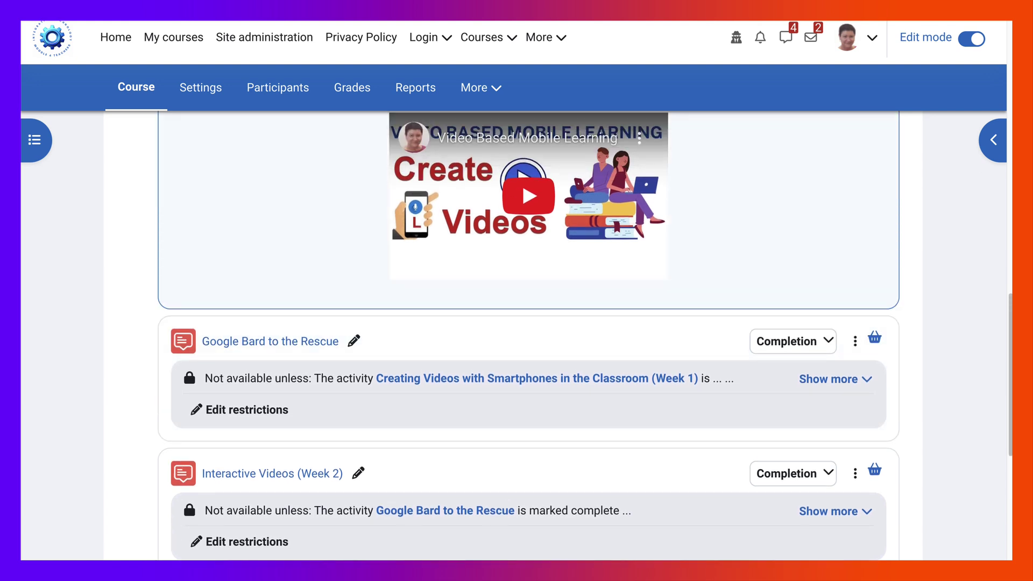
pyautogui.scroll(-2, 528, 334)
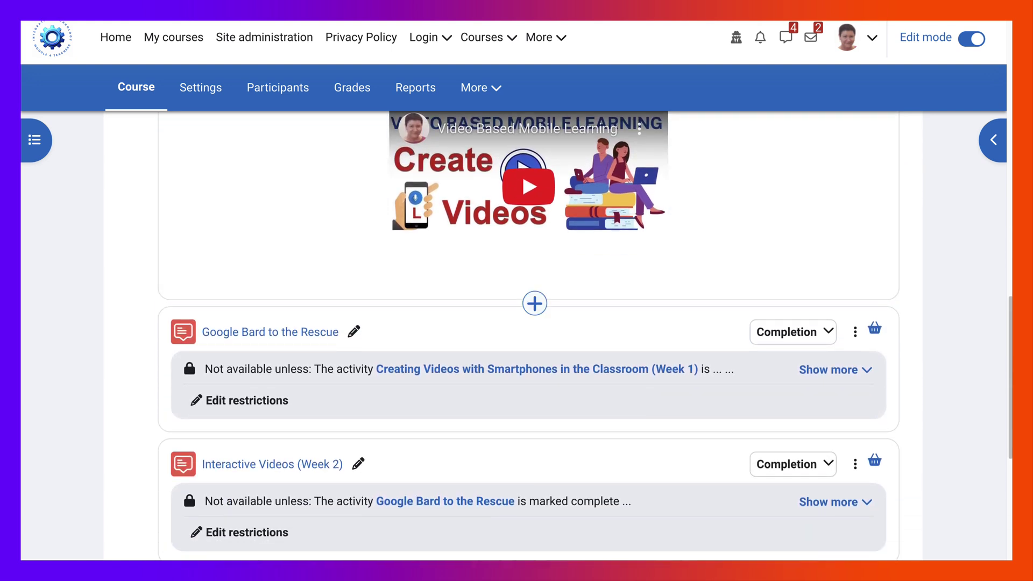
pyautogui.scroll(-3, 527, 333)
pyautogui.scroll(-3, 527, 334)
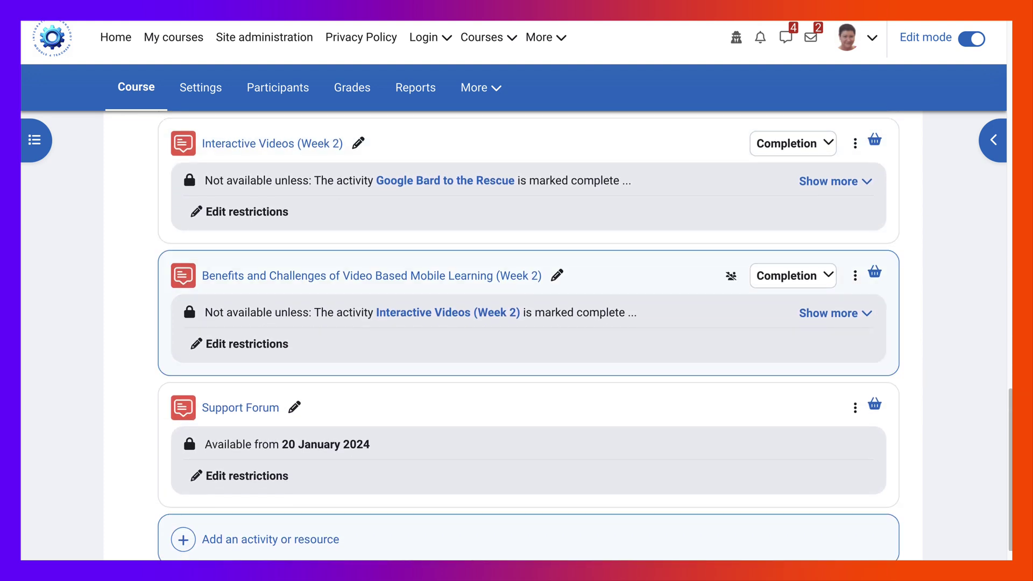
pyautogui.moveTo(534, 247)
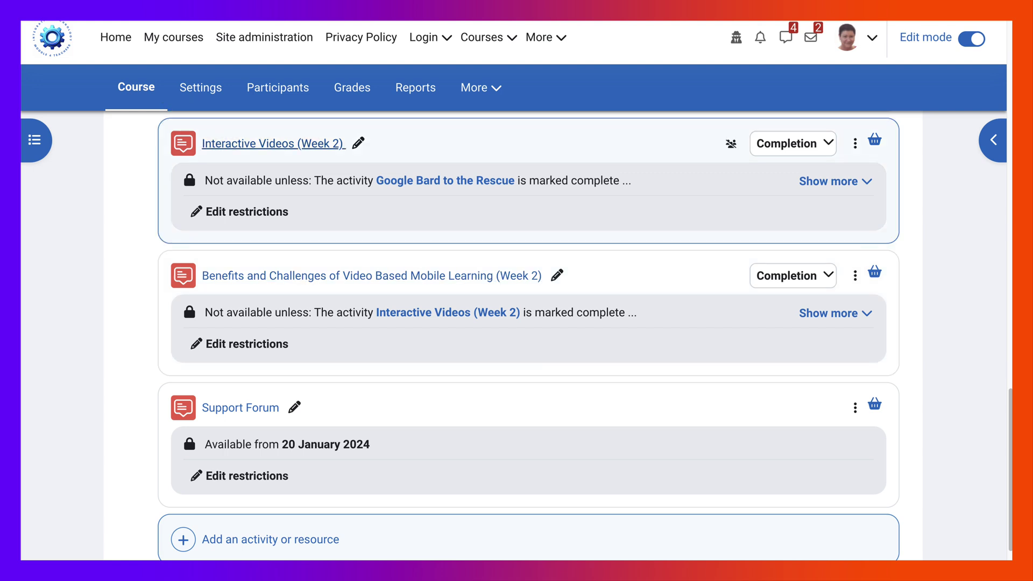
pyautogui.scroll(4, 527, 259)
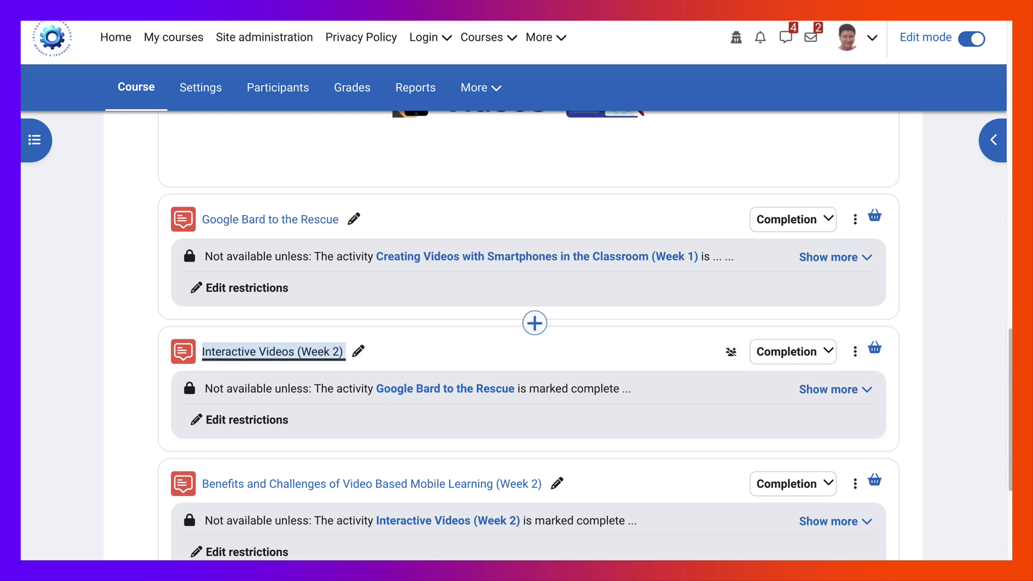
# Step: Open the Interactive Videos (Week 2) forum and check its empty discussion list
pyautogui.click(272, 351)
pyautogui.scroll(-2, 514, 334)
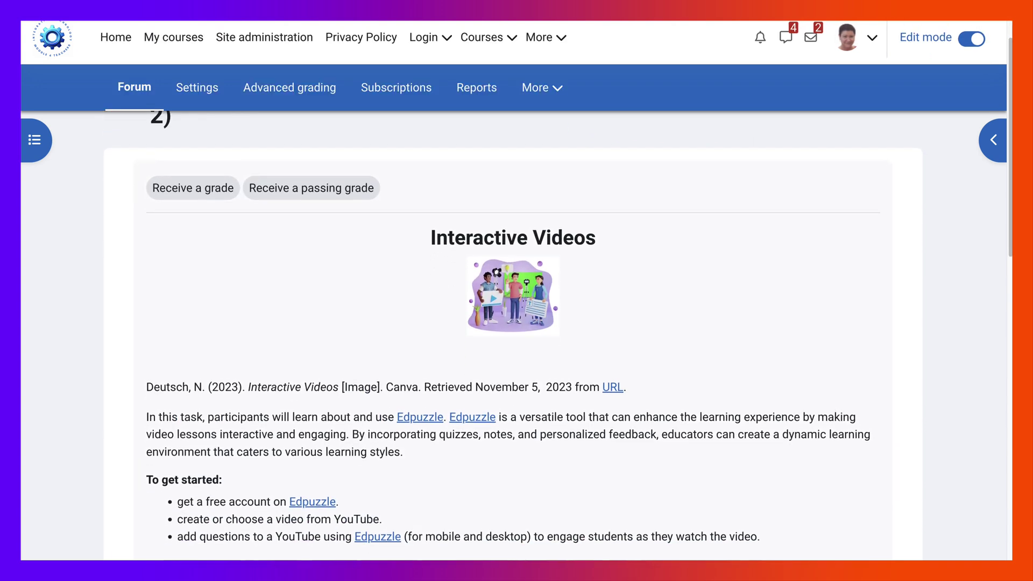
pyautogui.scroll(-10, 513, 334)
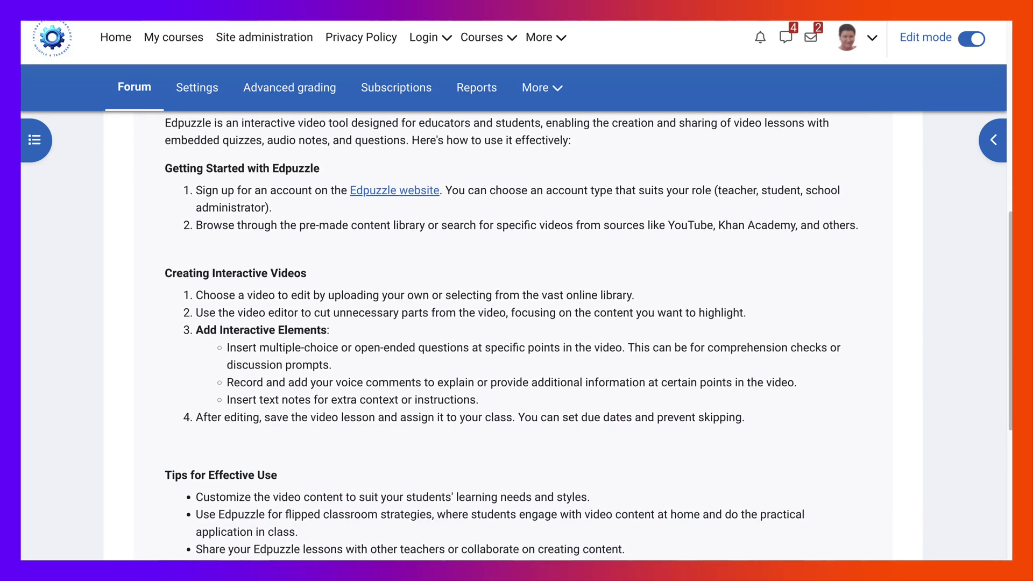
pyautogui.scroll(-4, 513, 334)
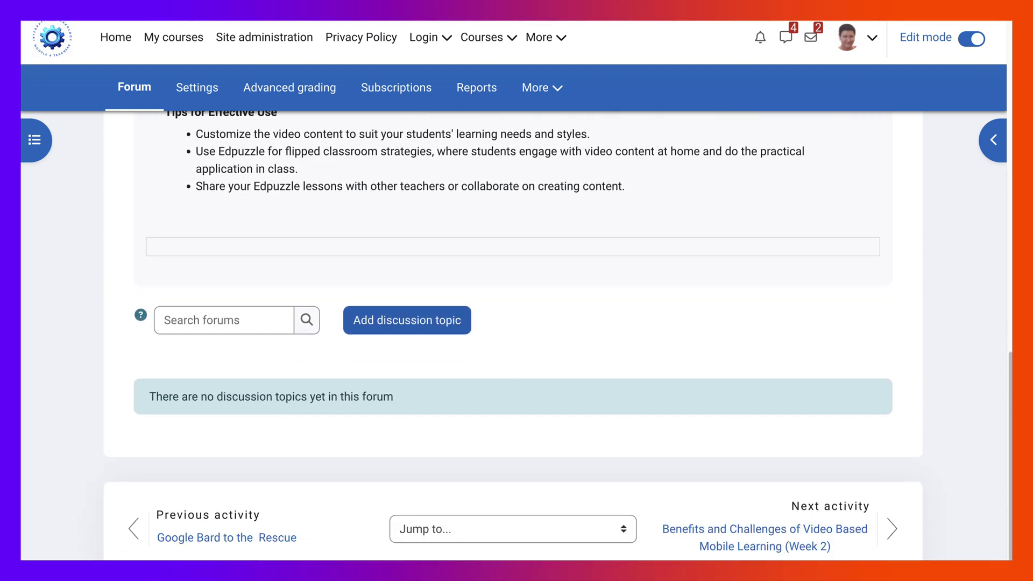
# Step: Start a new discussion topic with the subject 'Share Edpuzzle Video with Interactive Questions'
pyautogui.click(407, 320)
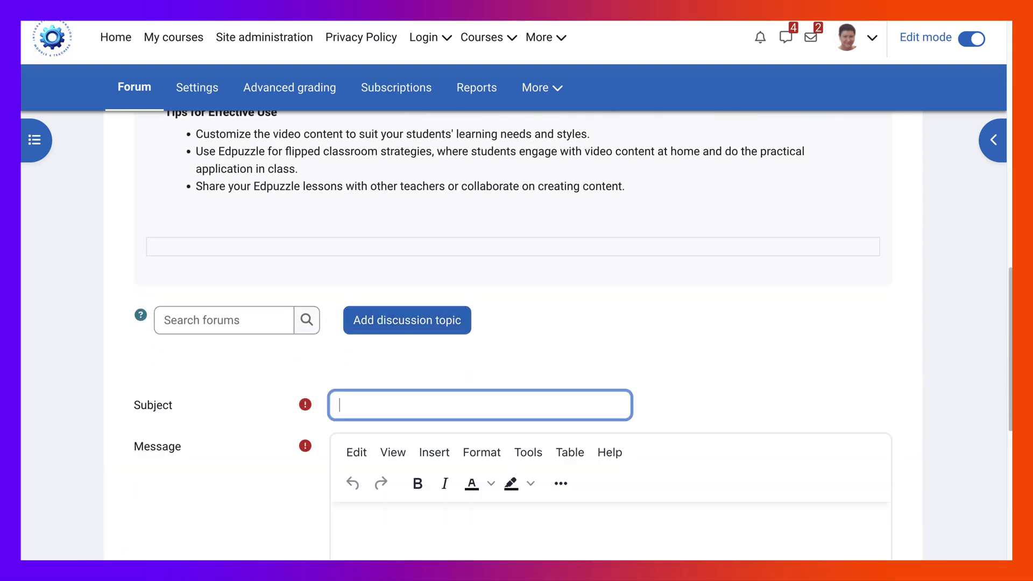
pyautogui.write('Sg')
pyautogui.press('BackSpace')
pyautogui.write('hare')
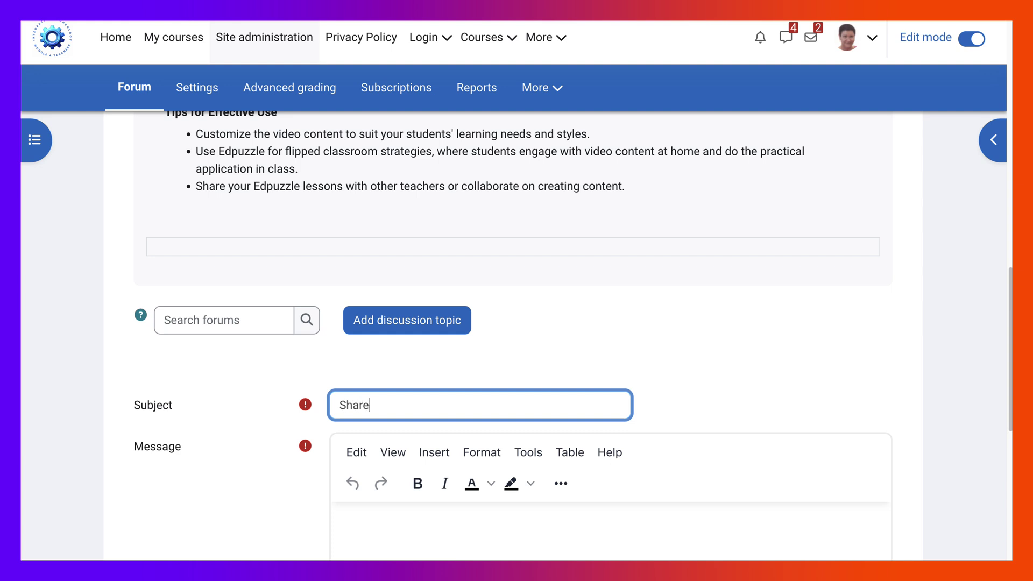
pyautogui.write(' Edpuzzle Video with Interactive Qyes')
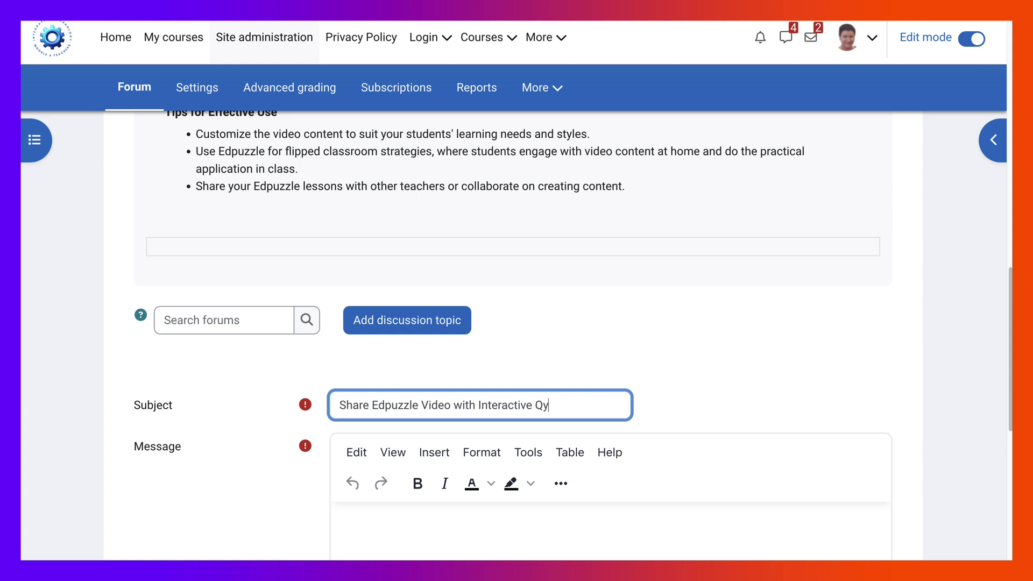
pyautogui.press('BackSpace')
pyautogui.press('BackSpace')
pyautogui.press('BackSpace')
pyautogui.write('uestions')
pyautogui.scroll(-5, 516, 323)
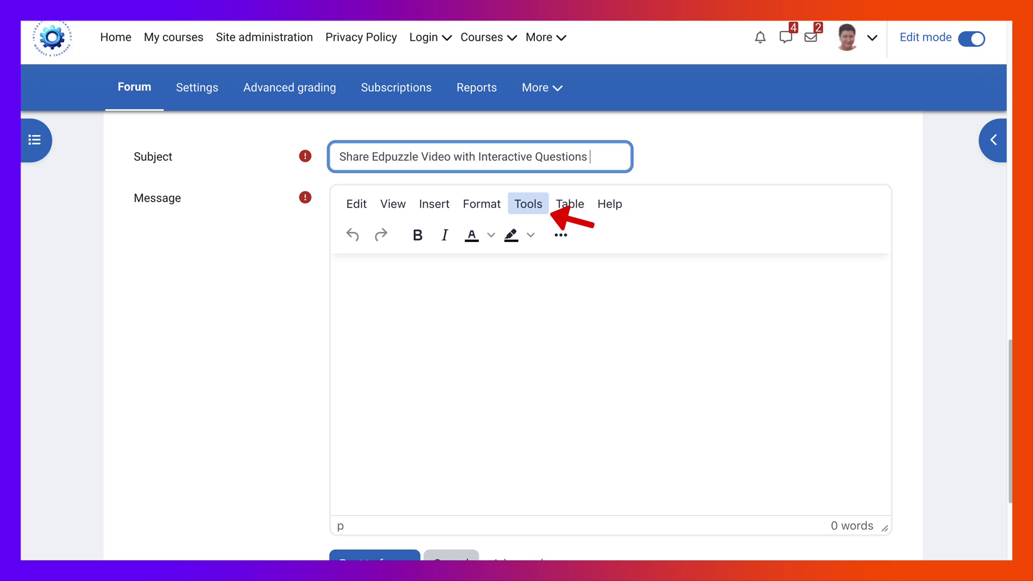
# Step: Paste the Edpuzzle embed code into the message's Tools > Source code editor and save it
pyautogui.click(560, 235)
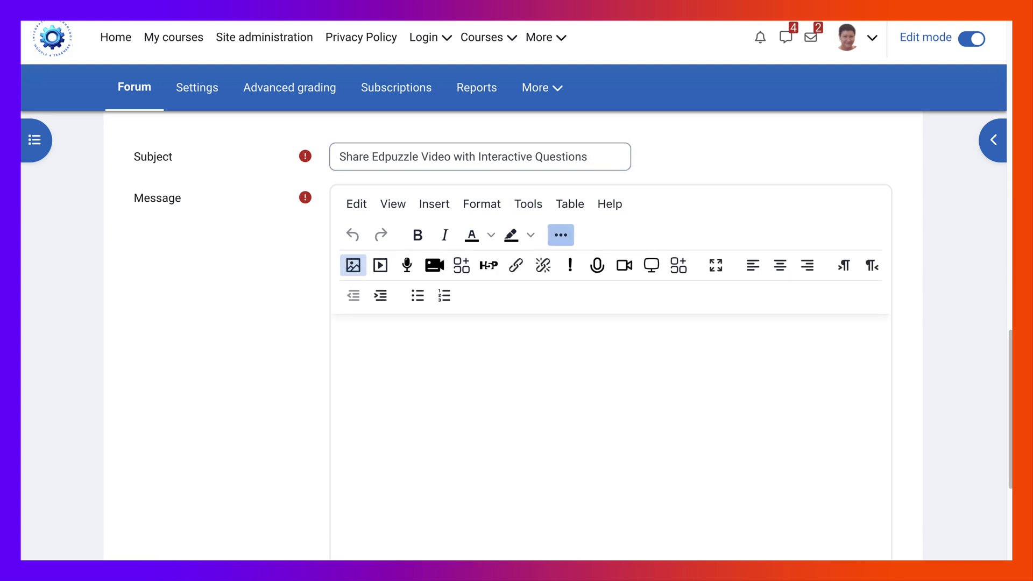
pyautogui.click(528, 204)
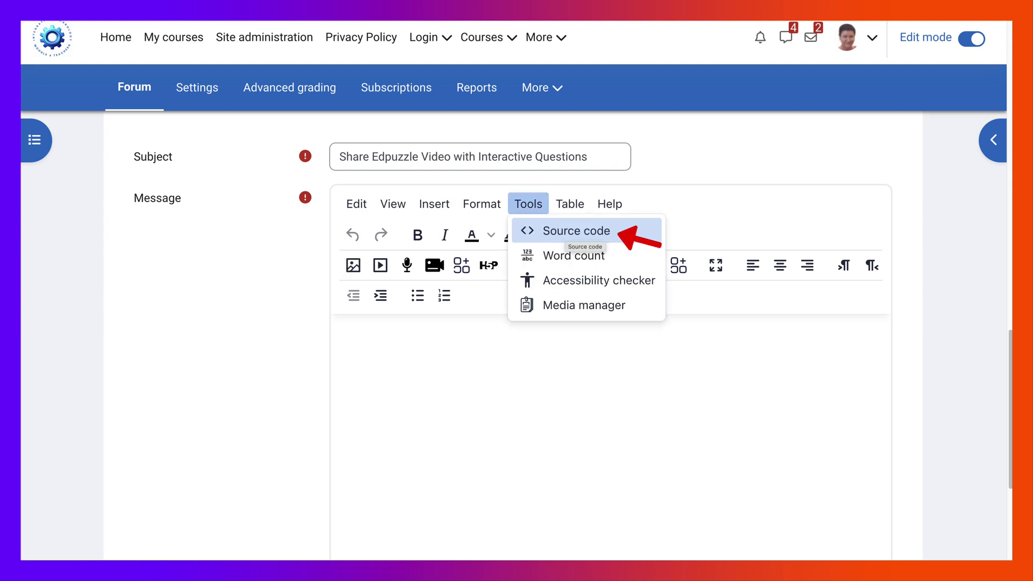
pyautogui.click(581, 232)
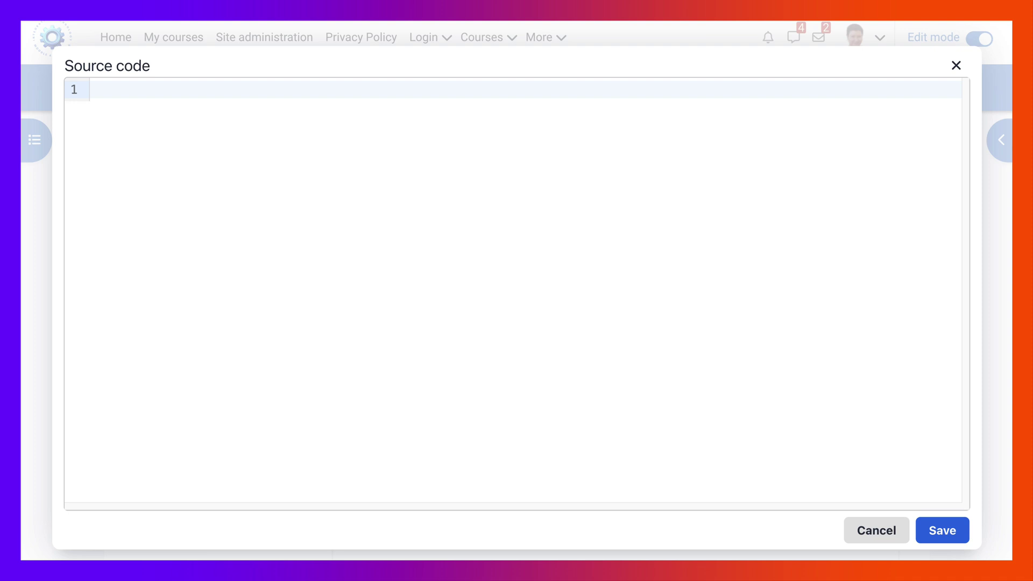
pyautogui.click(96, 90)
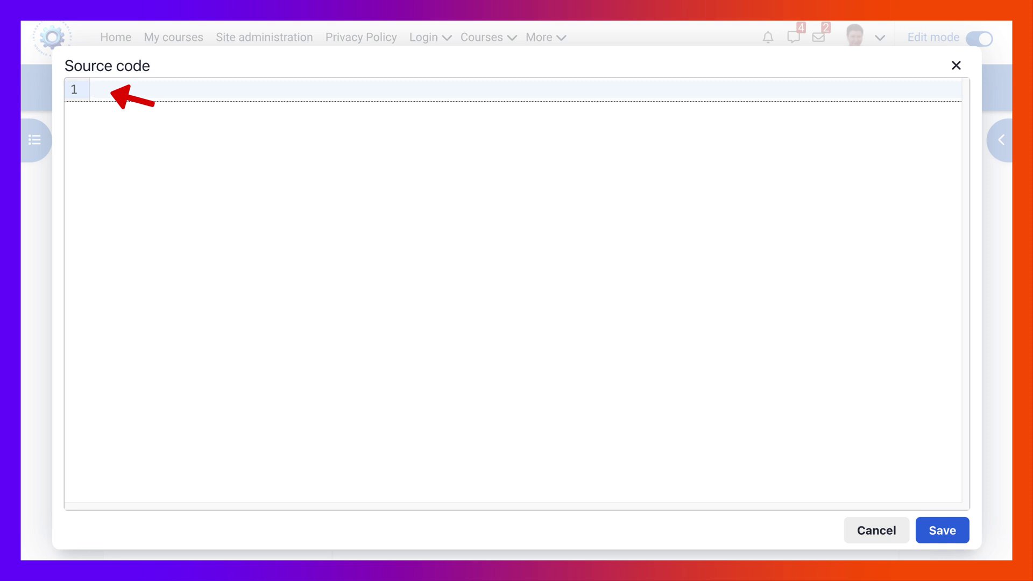
pyautogui.press('Tab')
pyautogui.click(96, 90)
pyautogui.hotkey('ctrl', 'v')
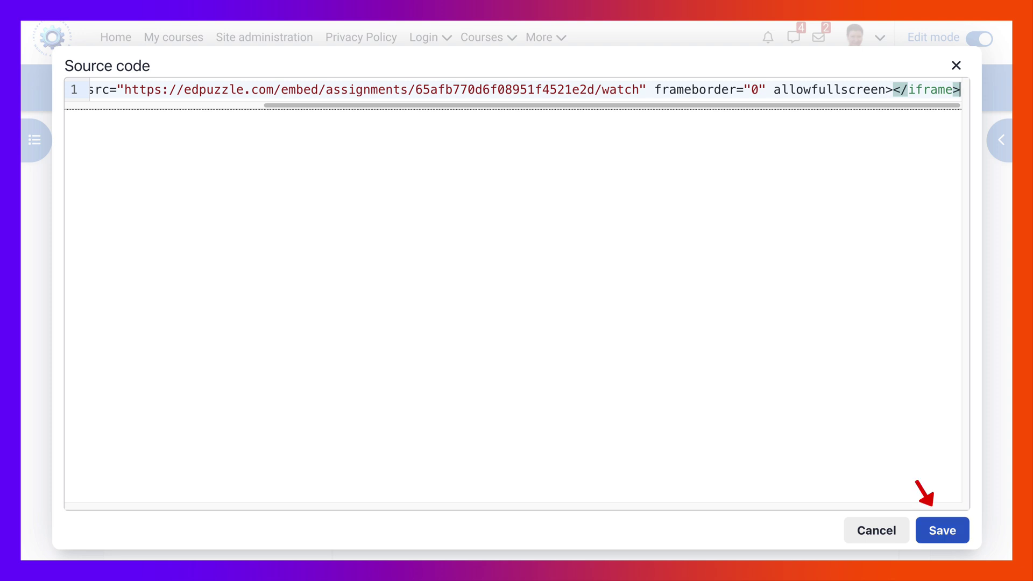
pyautogui.click(942, 531)
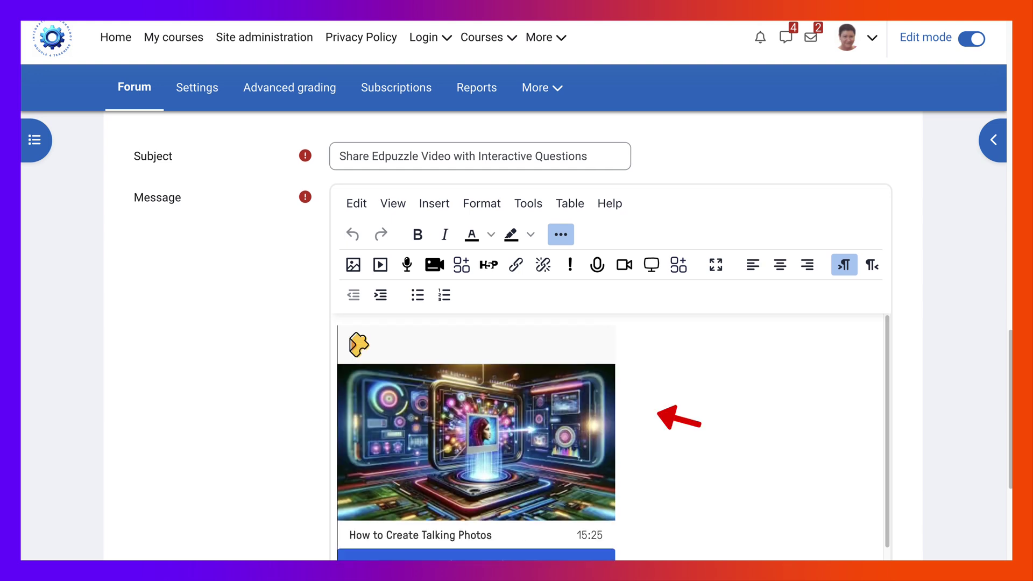
# Step: Post the discussion and confirm it appears in the forum list with 0 replies
pyautogui.scroll(-2, 611, 377)
pyautogui.scroll(-2, 610, 377)
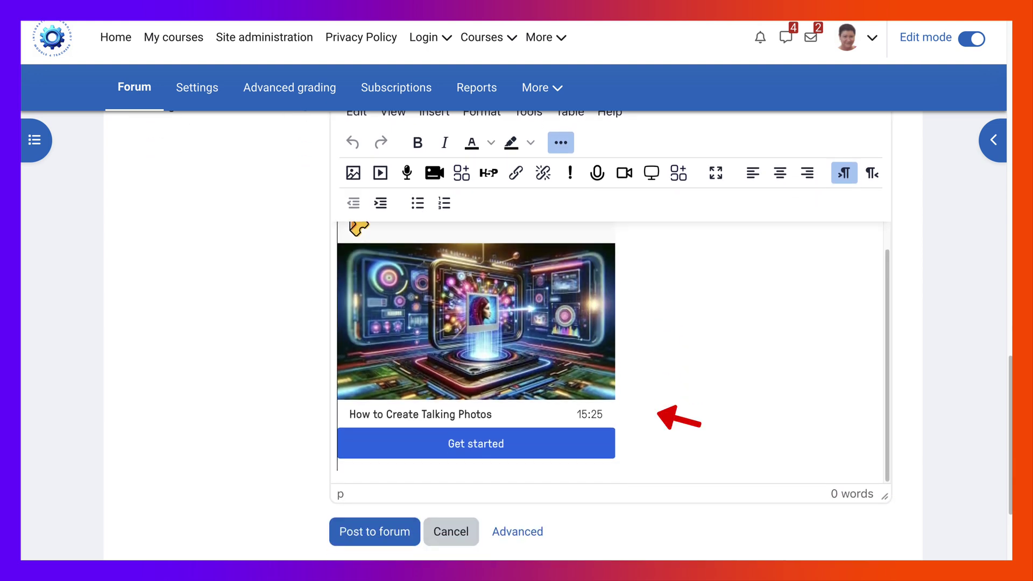
pyautogui.scroll(-1, 610, 377)
pyautogui.scroll(-2, 611, 376)
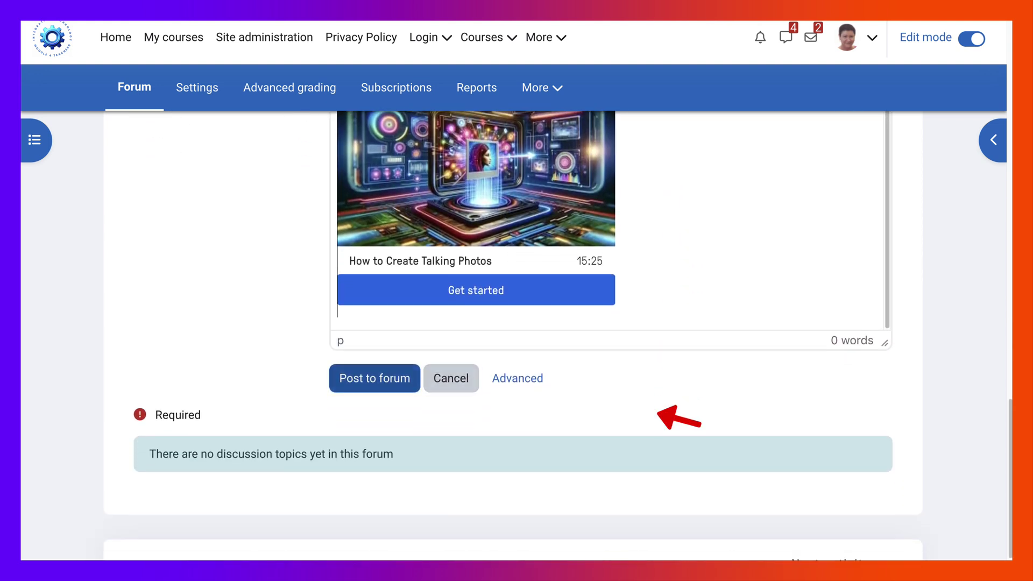
pyautogui.click(374, 378)
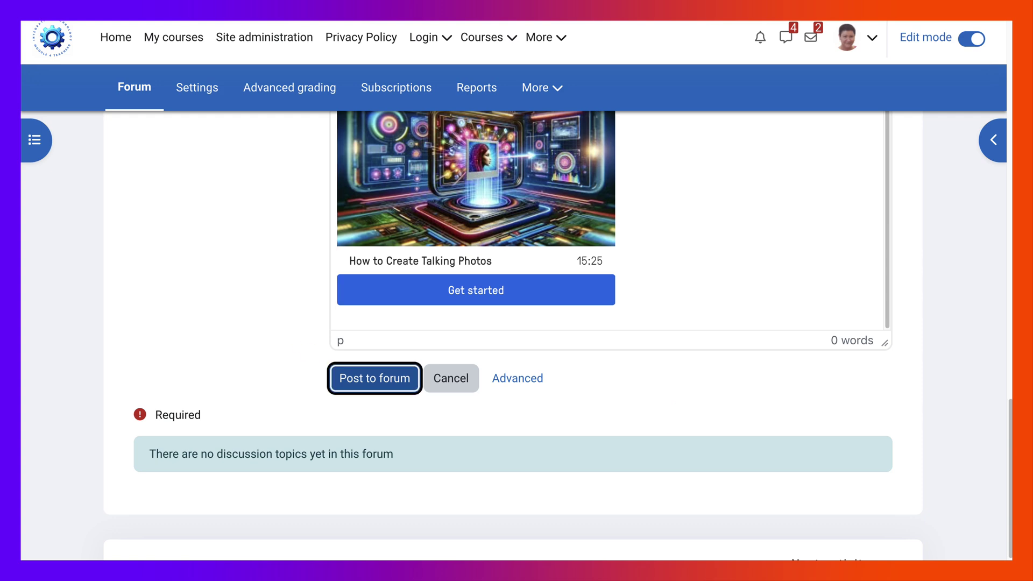
pyautogui.press('Return')
pyautogui.scroll(-5, 514, 334)
pyautogui.scroll(-15, 320, 359)
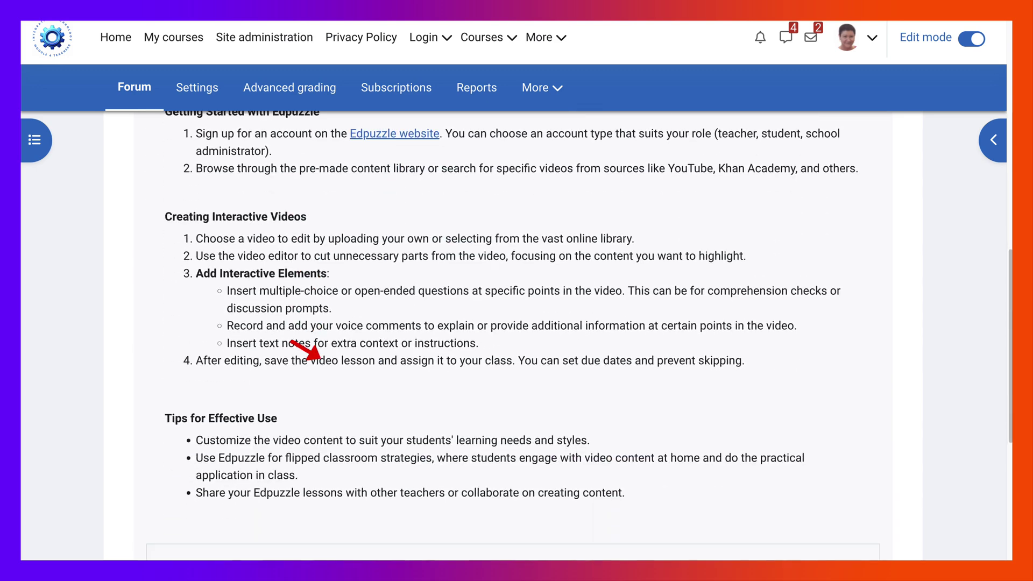
pyautogui.scroll(-1, 513, 344)
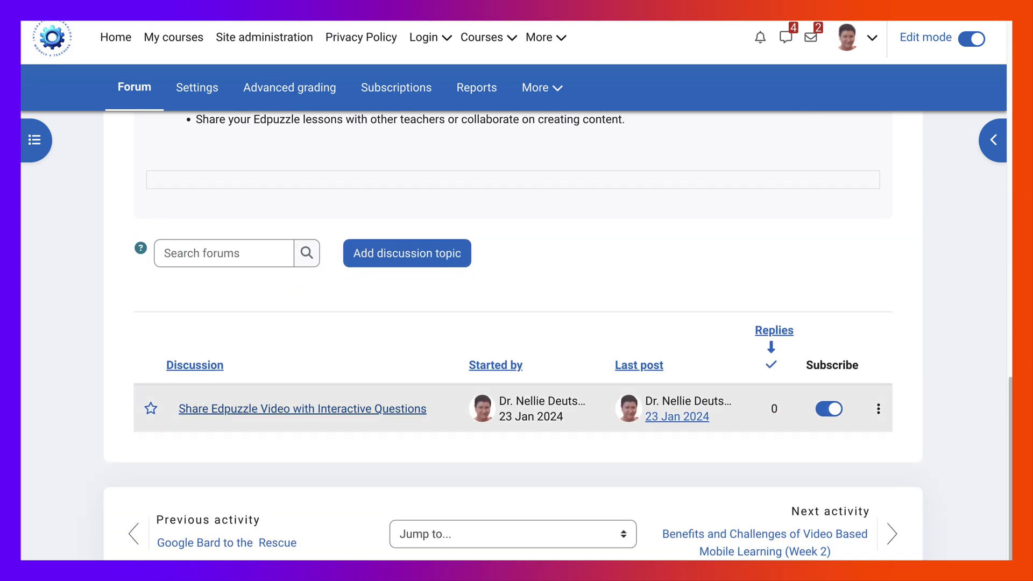
# Step: Open the new discussion and check the embedded 'How to Create Talking Photos' video (15:25)
pyautogui.click(303, 409)
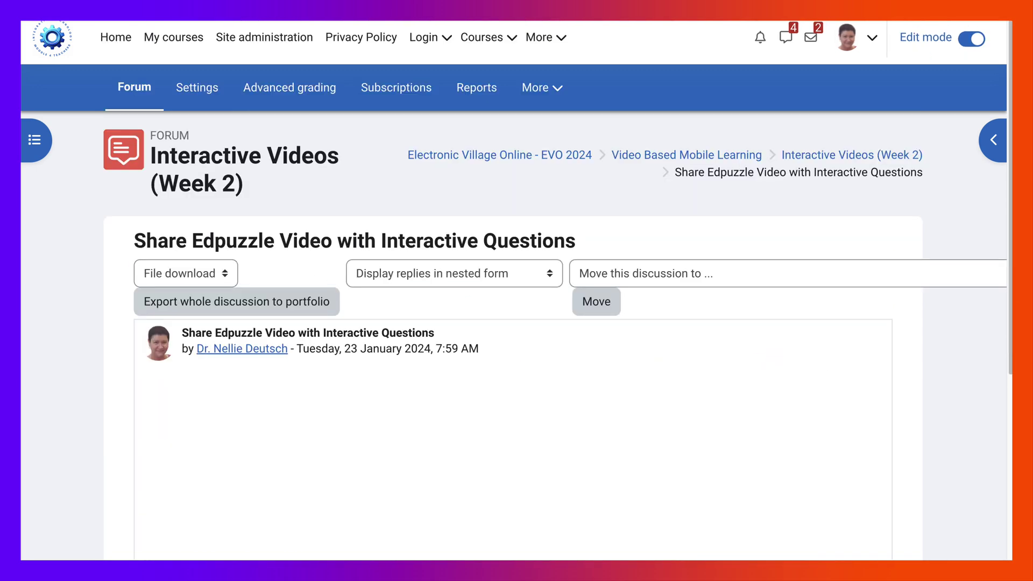
pyautogui.scroll(-2, 517, 334)
pyautogui.scroll(-2, 516, 333)
pyautogui.scroll(-3, 517, 334)
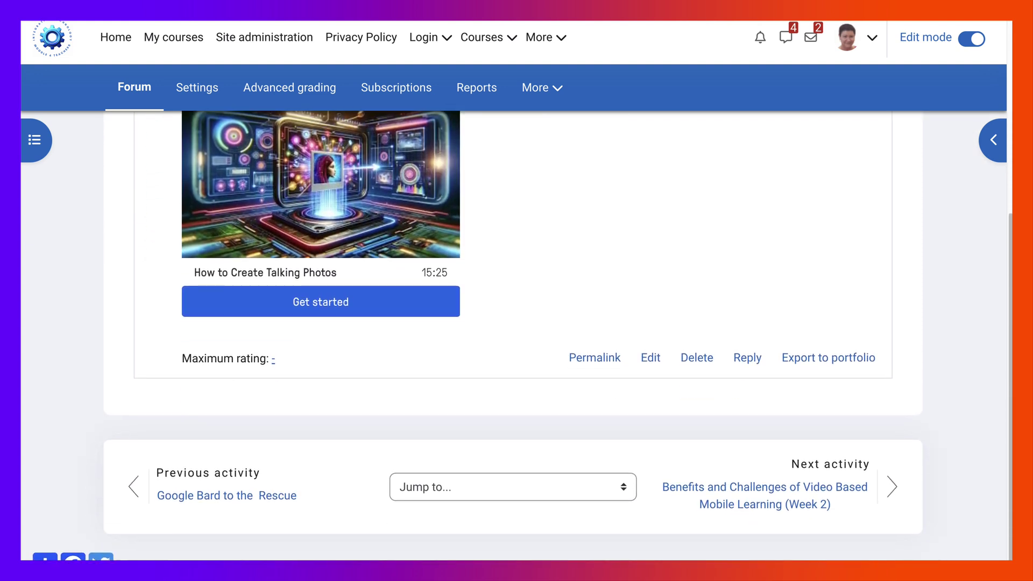
pyautogui.scroll(2, 516, 334)
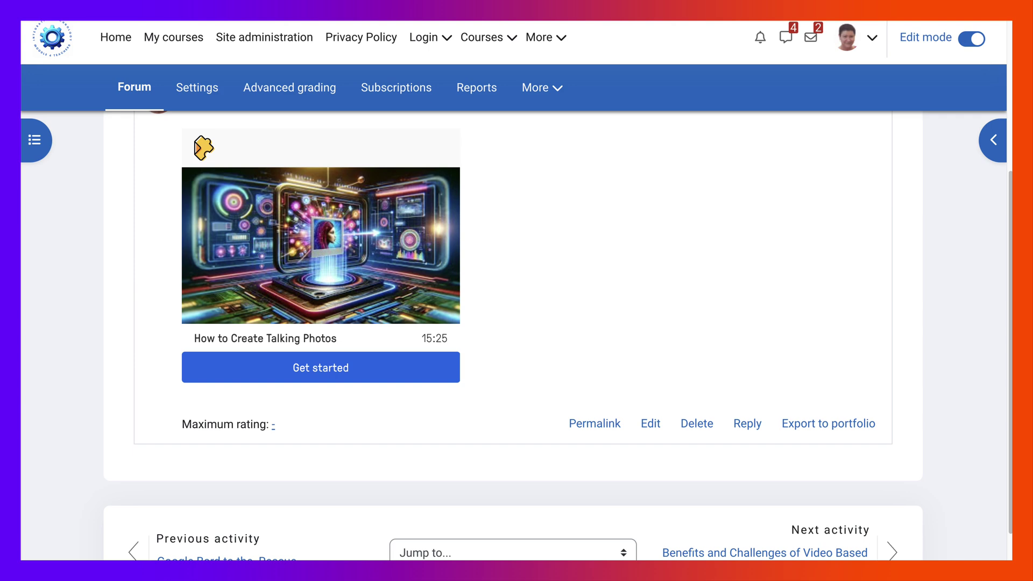
pyautogui.scroll(2, 517, 333)
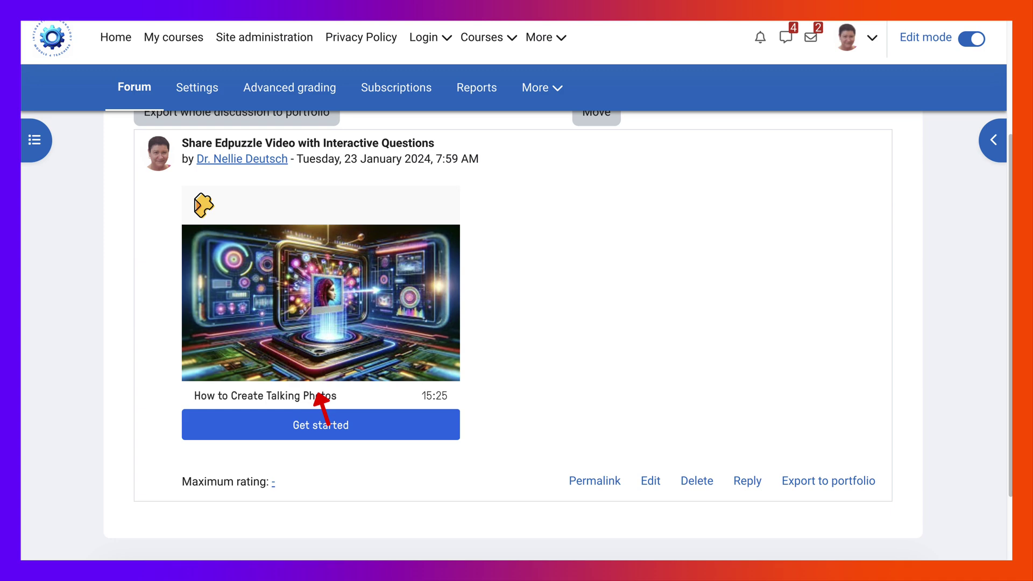
pyautogui.scroll(-2, 516, 334)
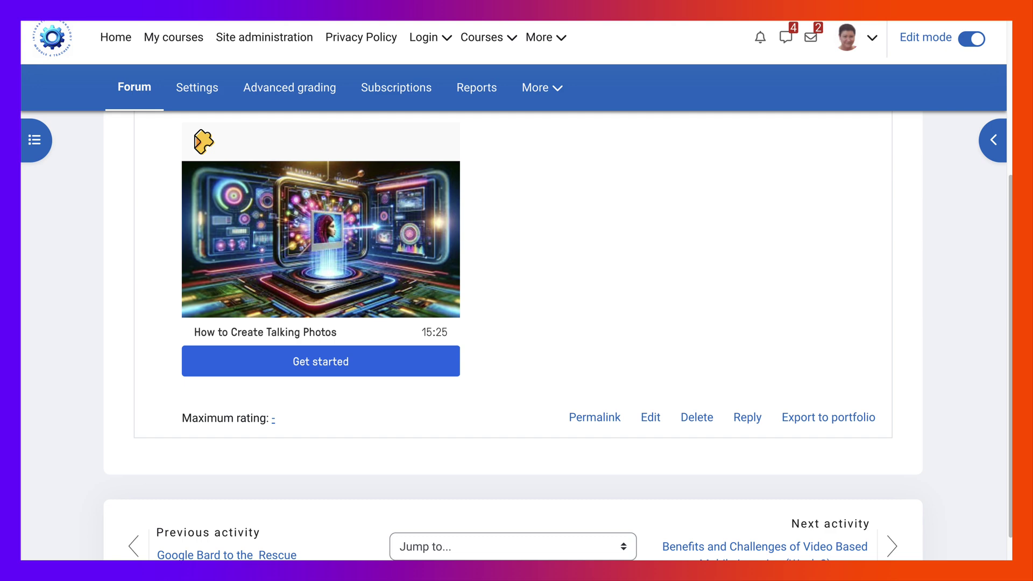
pyautogui.scroll(1, 517, 333)
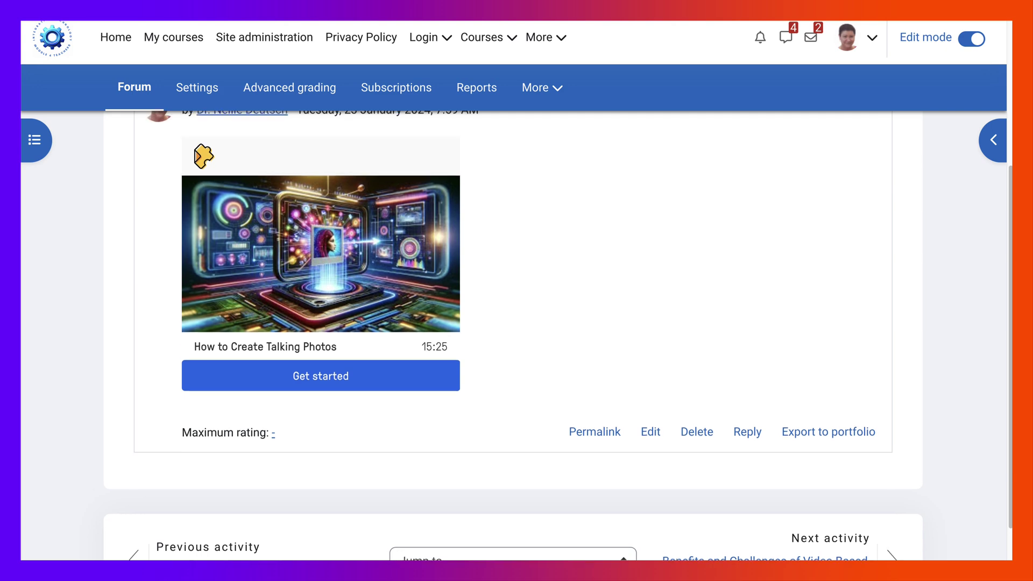
pyautogui.scroll(4, 516, 333)
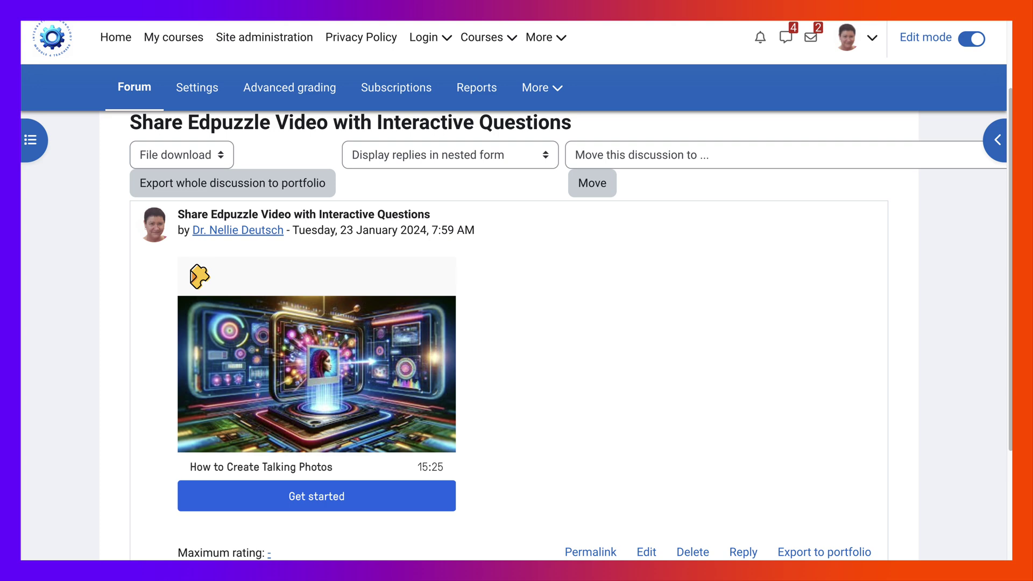
pyautogui.scroll(-2, 516, 334)
pyautogui.scroll(4, 517, 334)
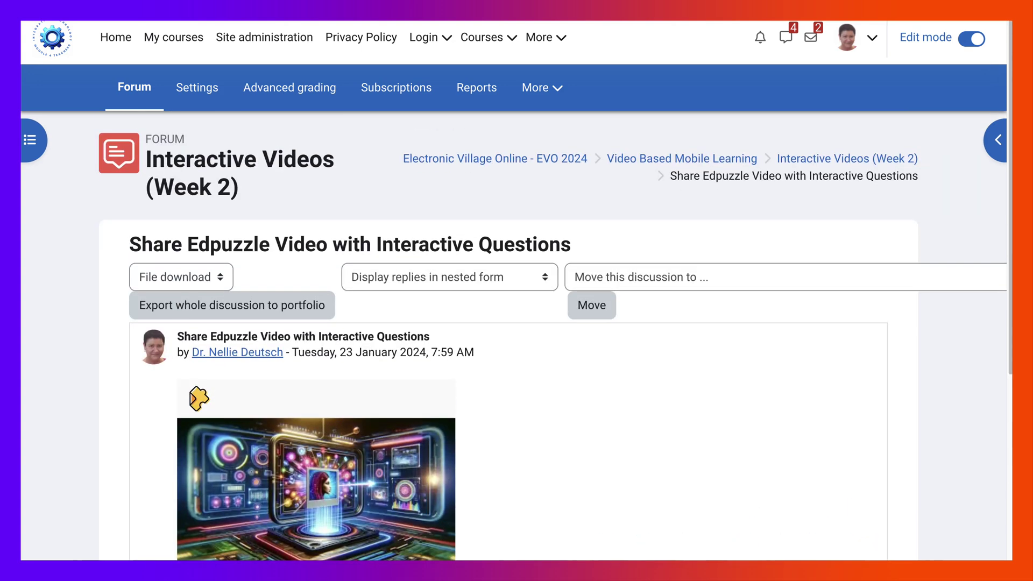
pyautogui.scroll(-1, 516, 333)
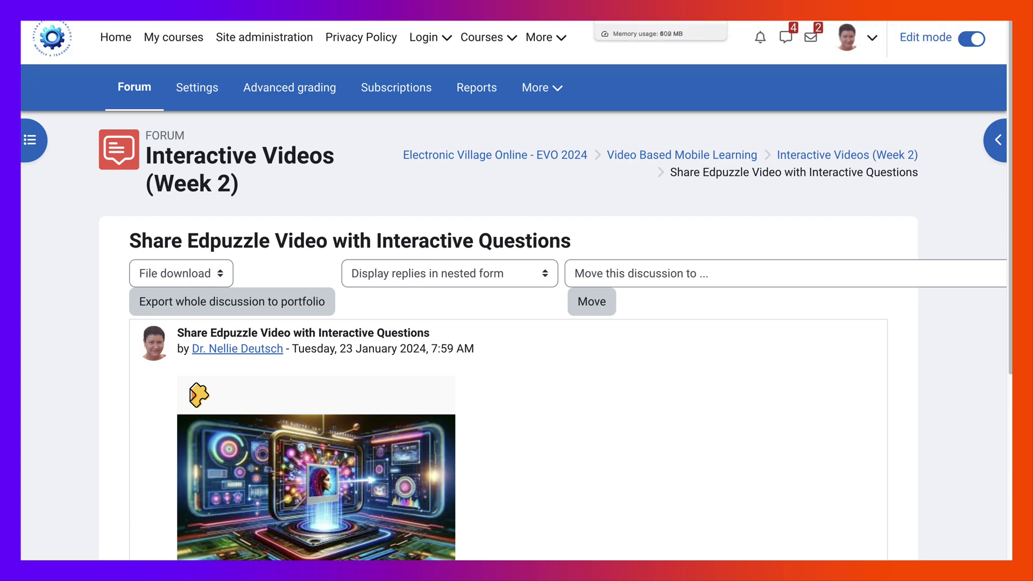
# Step: Back in Edpuzzle, keep the embed at Small size and close the sharing dialog
pyautogui.click(807, 10)
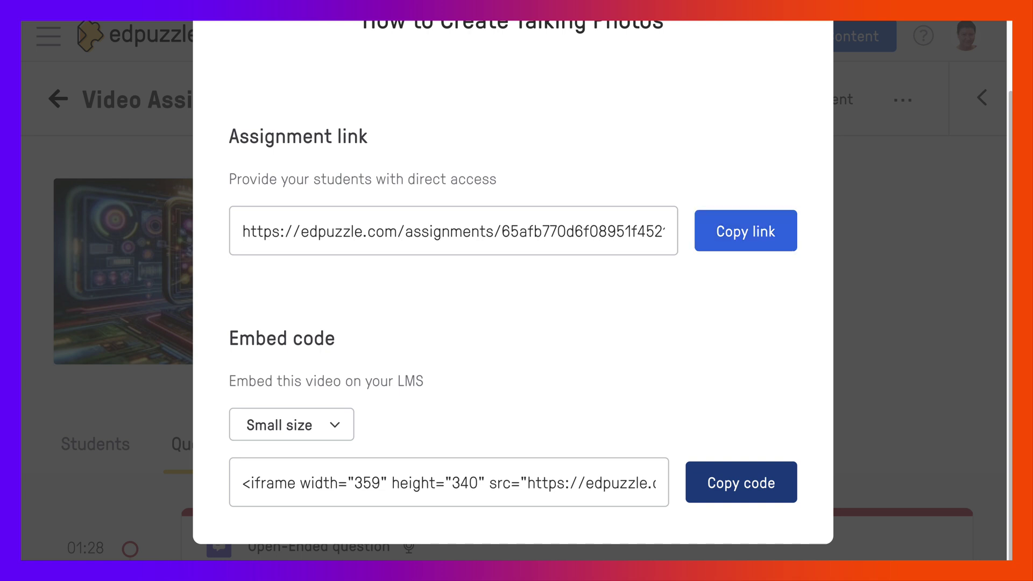
pyautogui.click(292, 425)
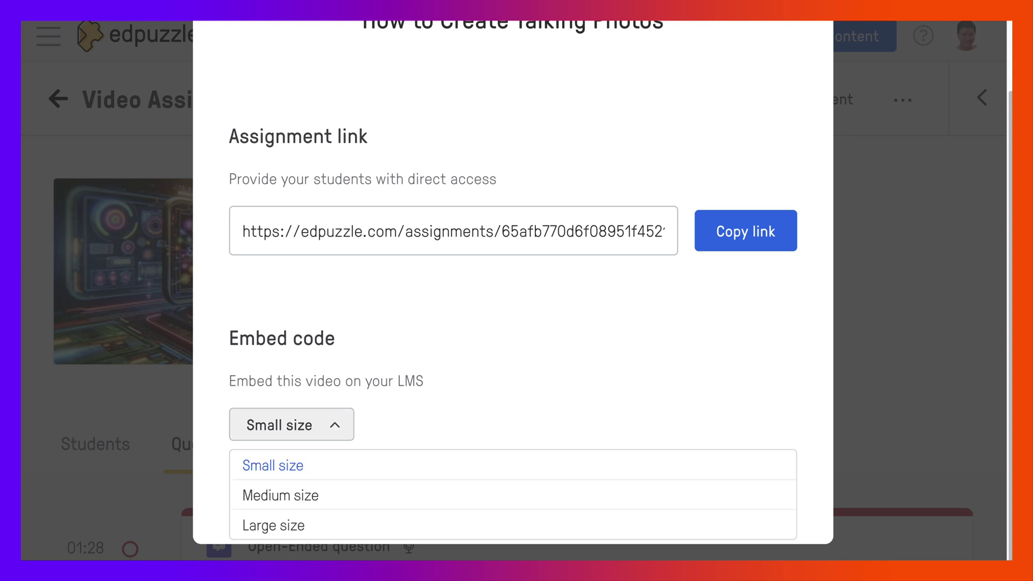
pyautogui.click(273, 466)
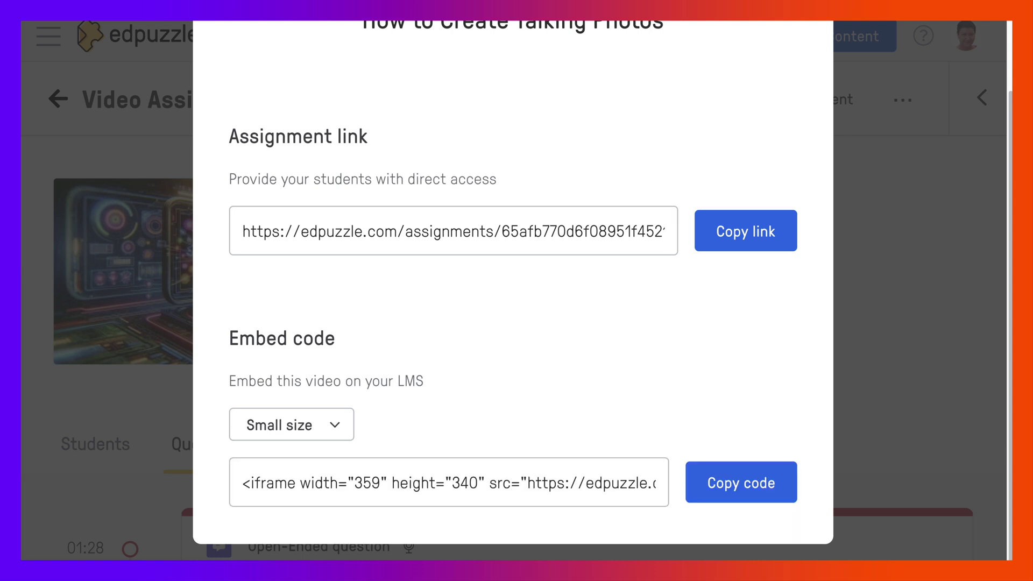
pyautogui.press('Escape')
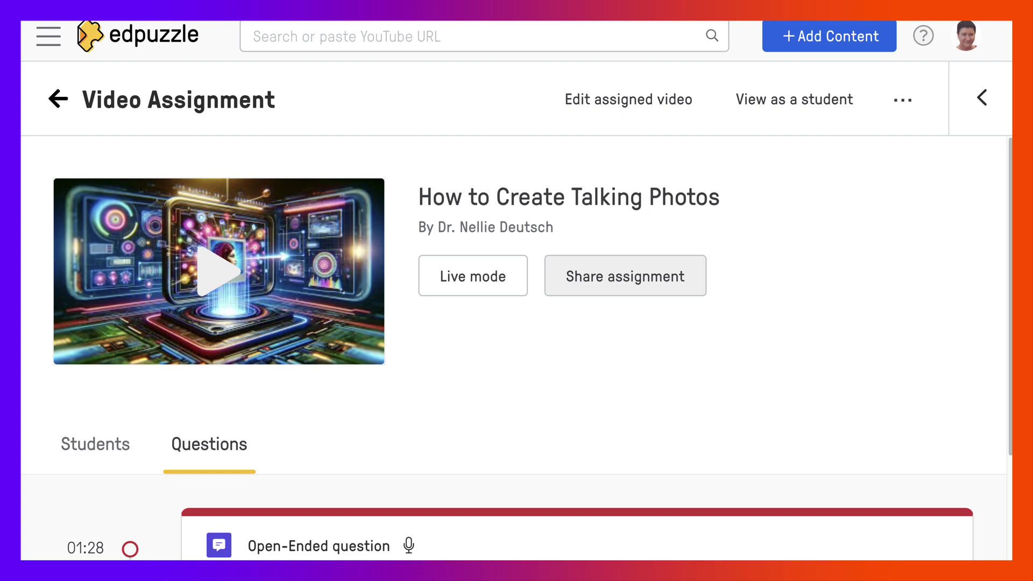
pyautogui.scroll(-2, 517, 348)
pyautogui.scroll(2, 516, 348)
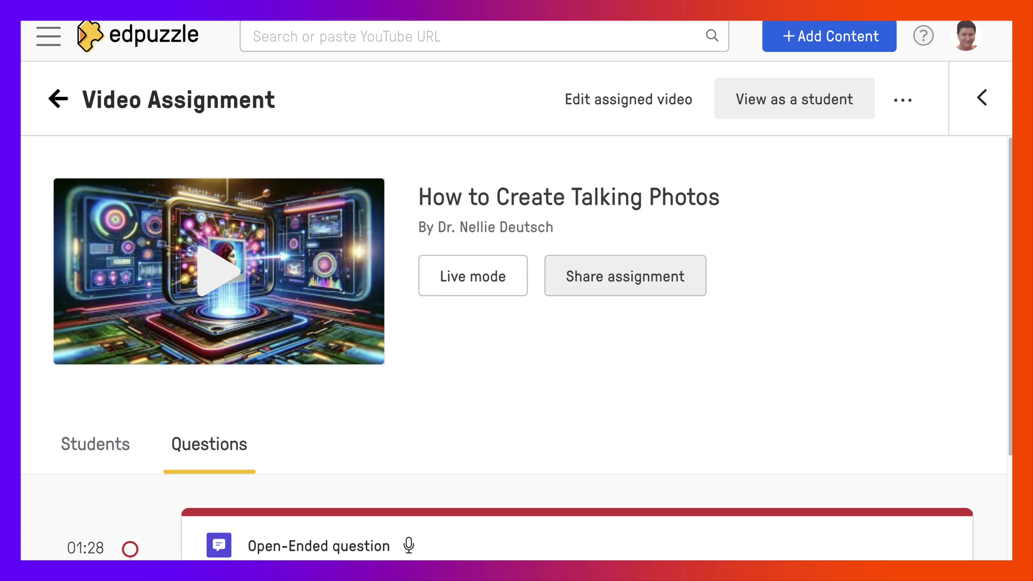
# Step: Preview the lesson as a student, confirm skipping ahead is locked, and pause at 00:15
pyautogui.click(219, 271)
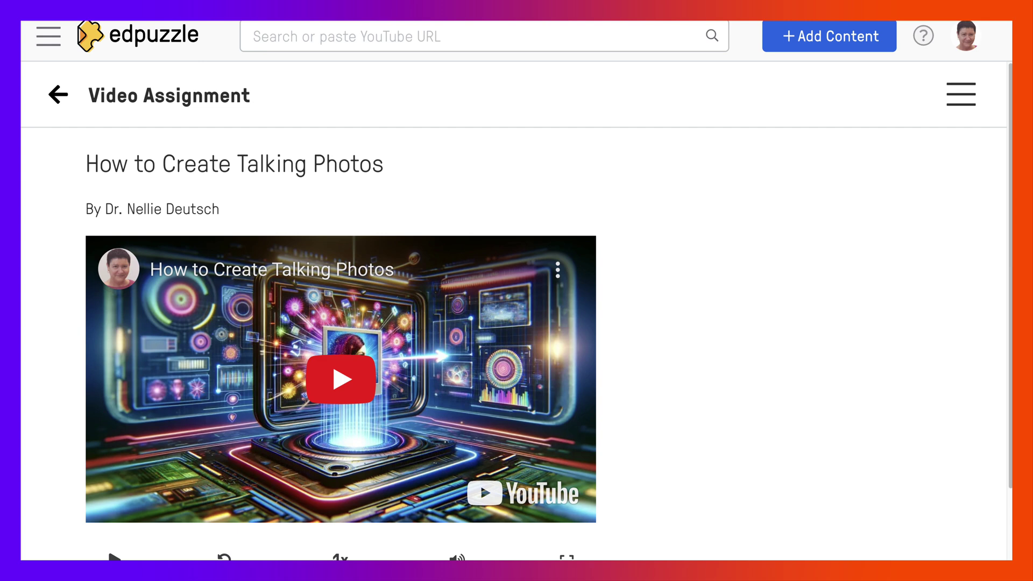
pyautogui.scroll(-2, 516, 312)
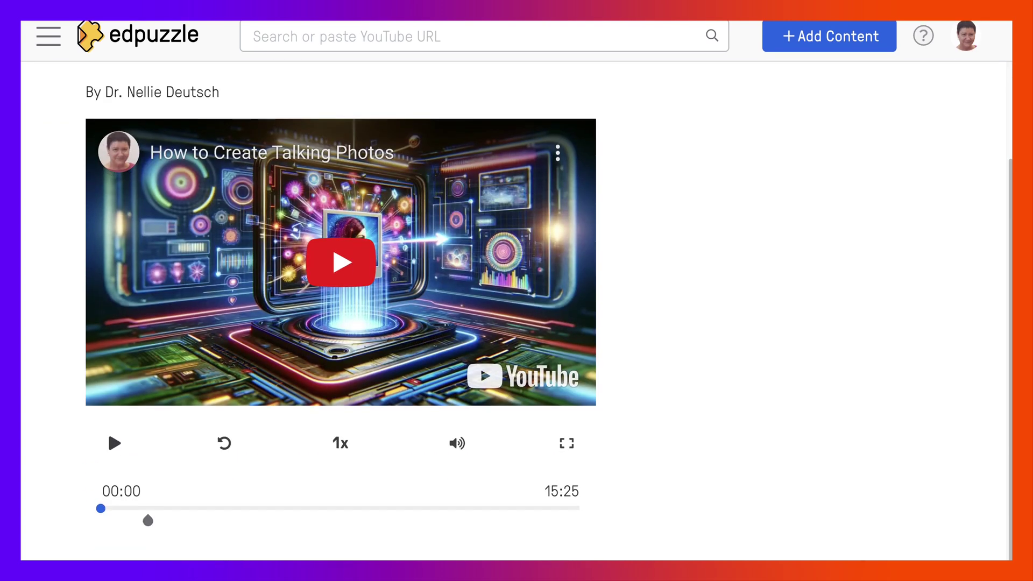
pyautogui.click(115, 443)
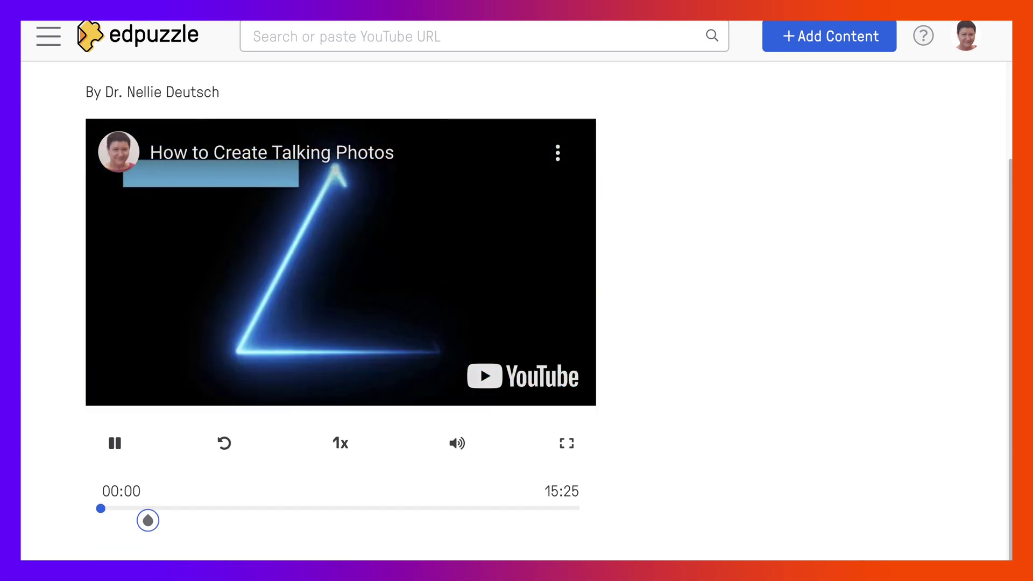
pyautogui.moveTo(102, 509); pyautogui.dragTo(127, 511)
pyautogui.click(114, 443)
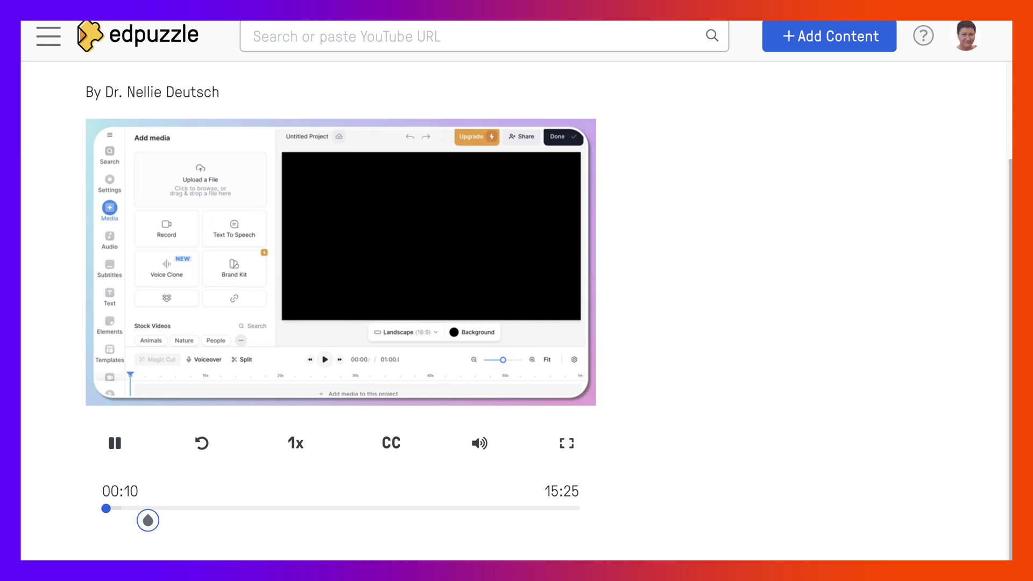
pyautogui.click(148, 509)
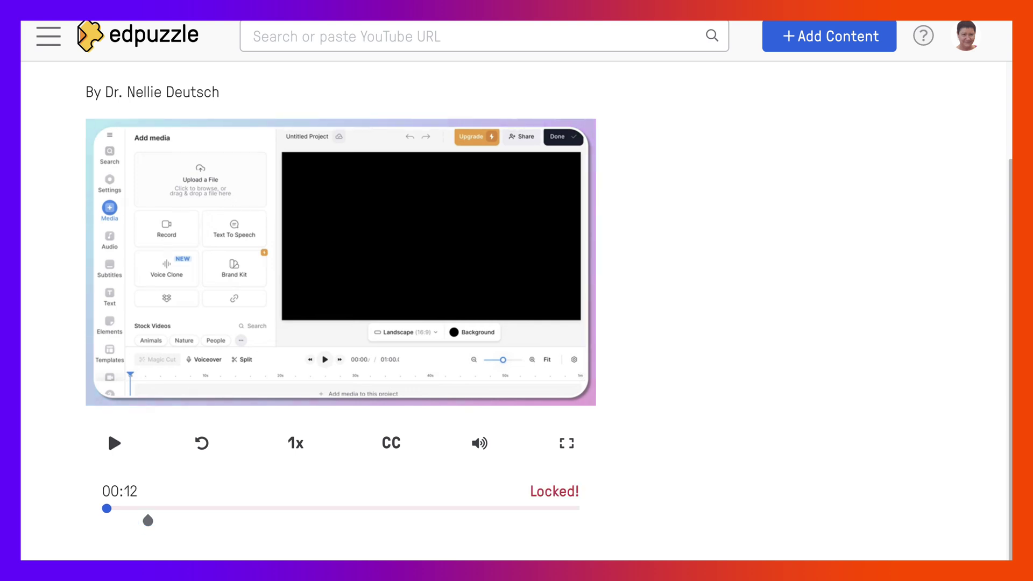
pyautogui.moveTo(107, 508); pyautogui.dragTo(124, 509)
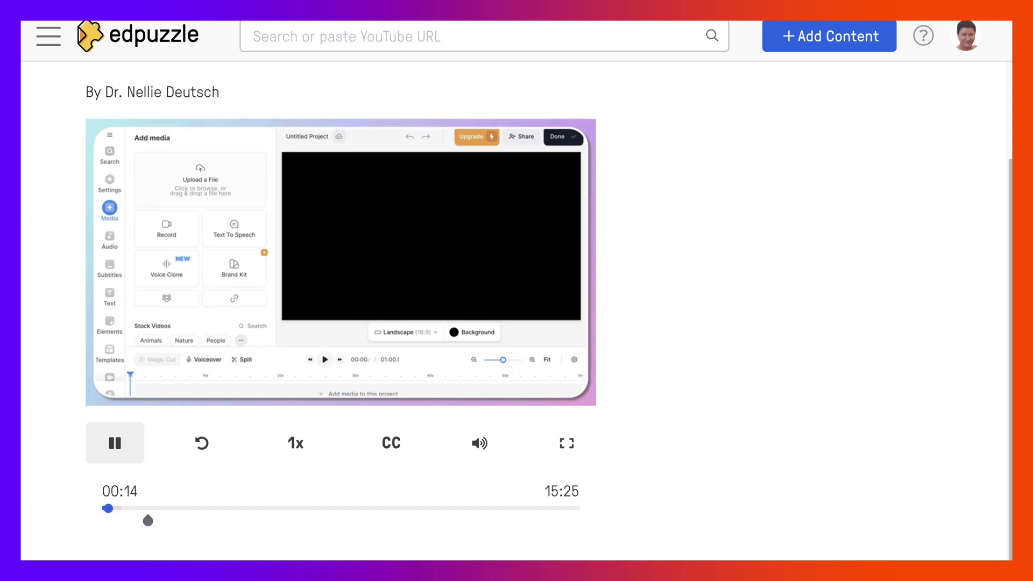
pyautogui.click(115, 443)
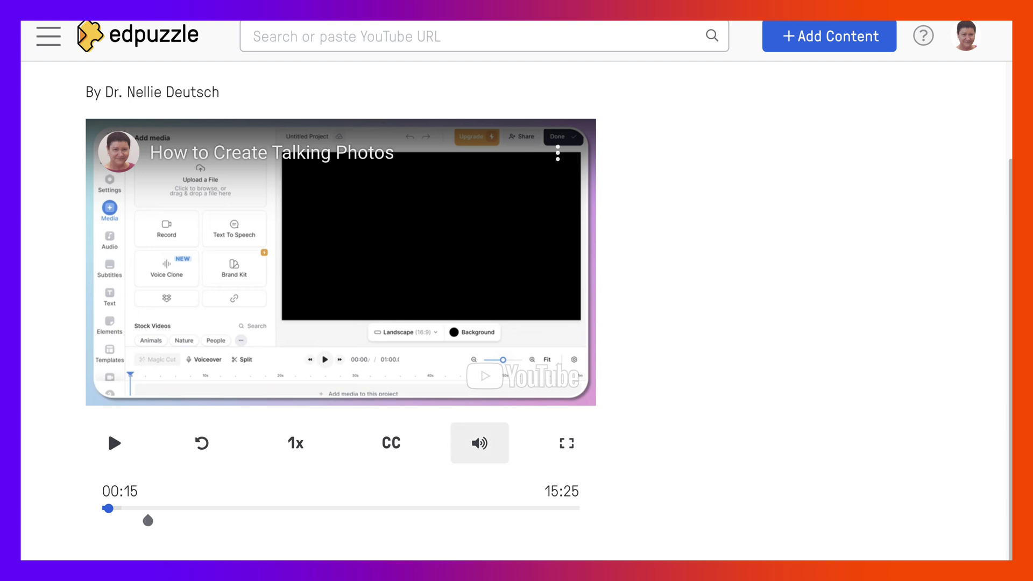
pyautogui.scroll(3, 108, 450)
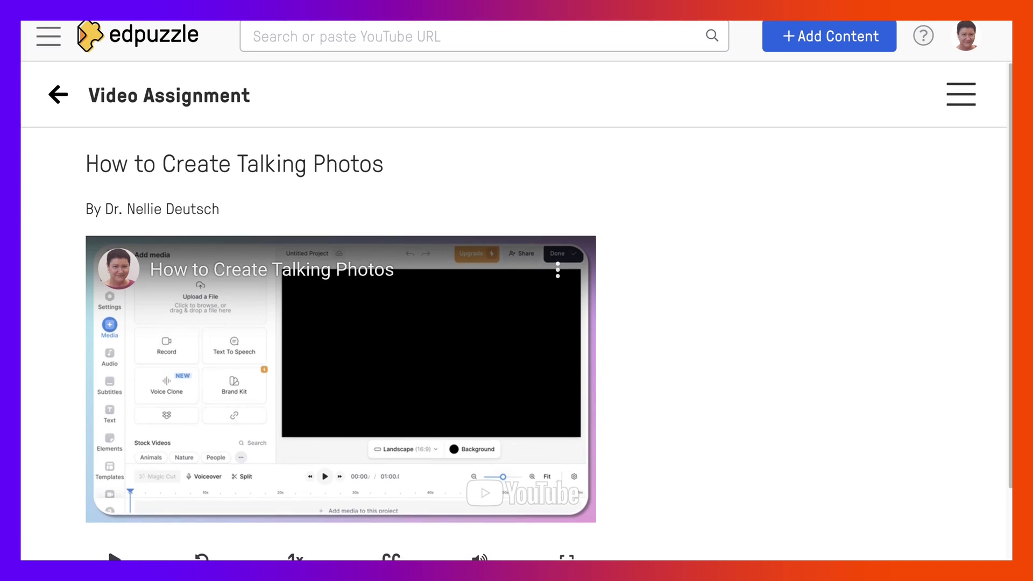